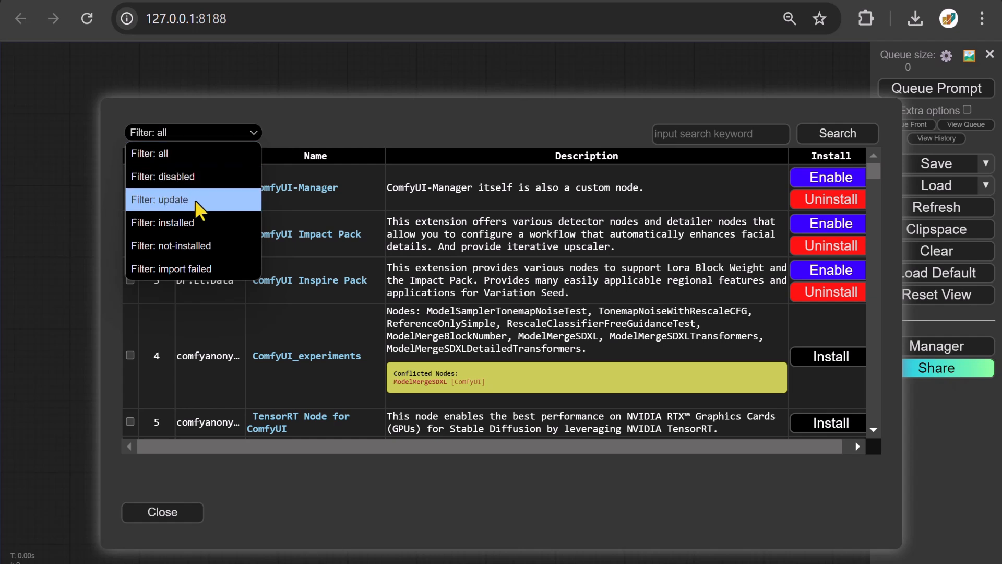
# - Filter the custom node list to installed packages and review the names from ComfyUI's ControlNet Auxiliary Preprocessors through ComfyMath
pyautogui.click(192, 221)
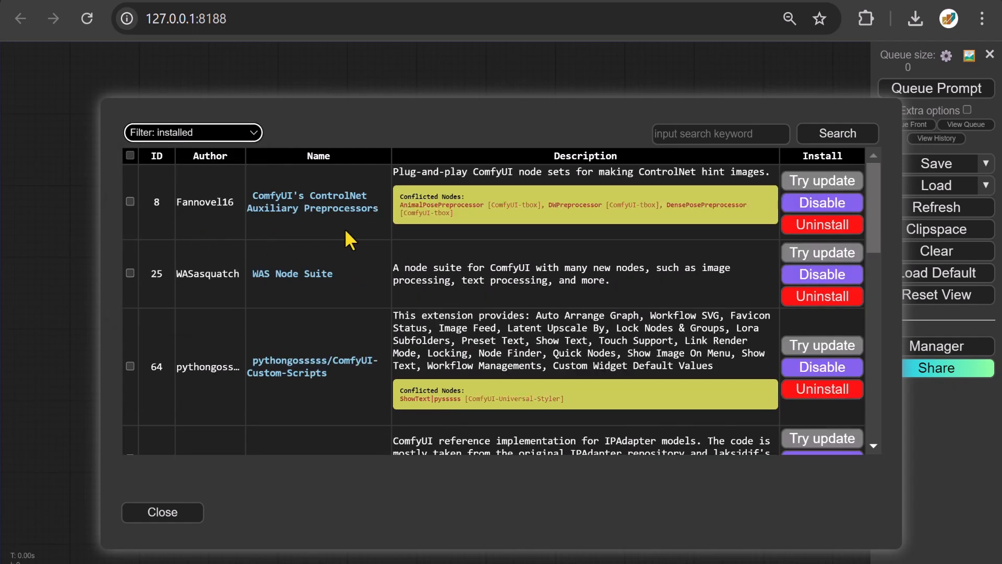
pyautogui.moveTo(383, 210); pyautogui.dragTo(241, 192)
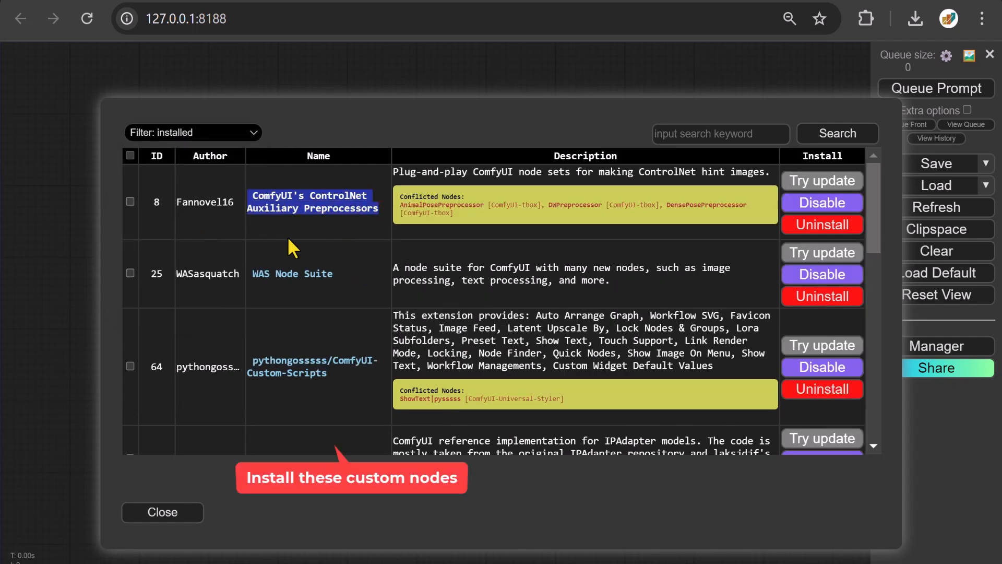
pyautogui.moveTo(349, 277); pyautogui.dragTo(243, 276)
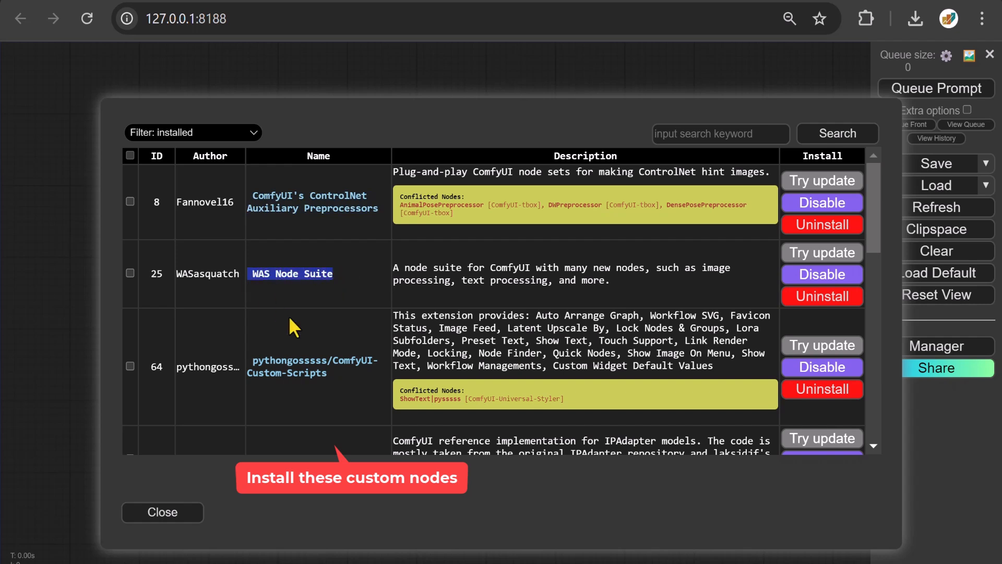
pyautogui.moveTo(356, 380); pyautogui.dragTo(245, 352)
pyautogui.scroll(-4, 246, 353)
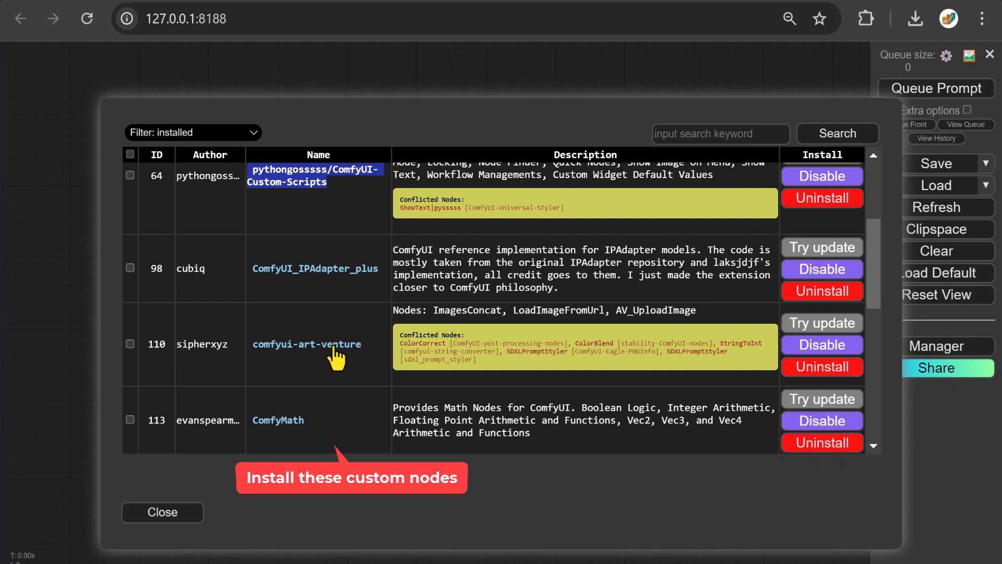
pyautogui.moveTo(383, 268); pyautogui.dragTo(248, 271)
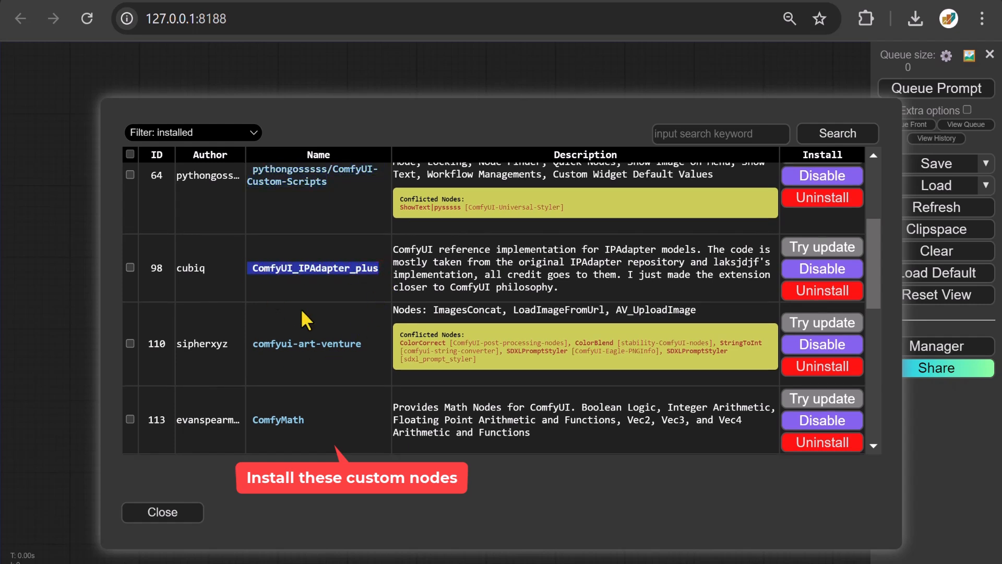
pyautogui.moveTo(368, 341); pyautogui.dragTo(249, 344)
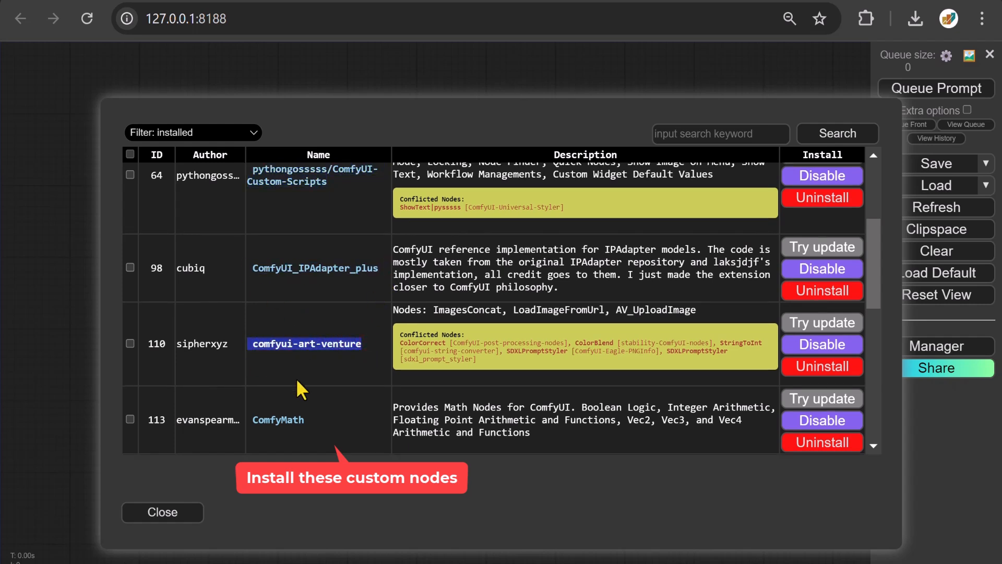
pyautogui.moveTo(328, 421); pyautogui.dragTo(250, 420)
pyautogui.scroll(-6, 249, 419)
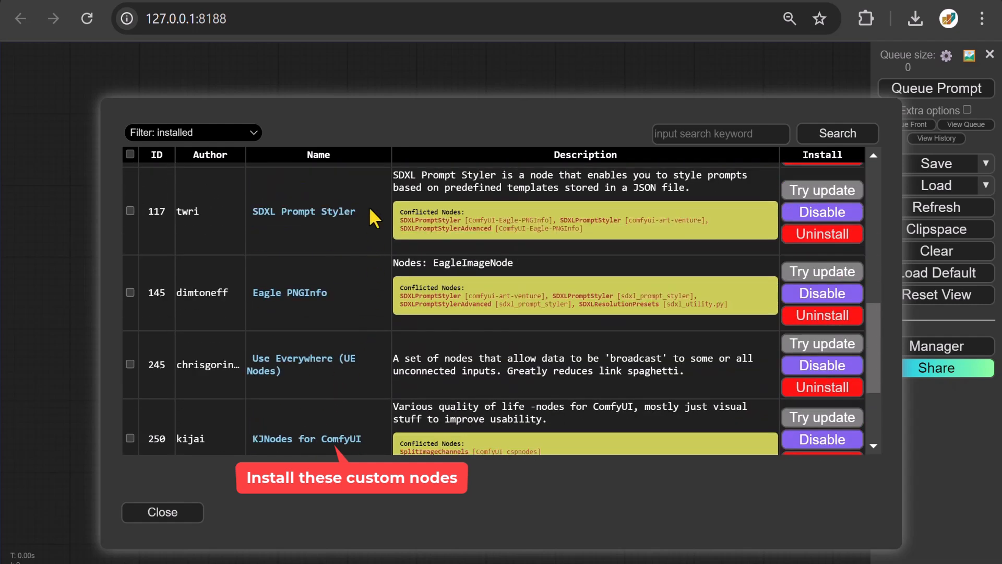
# - Review the remaining installed packages from SDXL Prompt Styler through ComfyUI Universal Styler, and return to the empty canvas
pyautogui.moveTo(368, 207); pyautogui.dragTo(262, 205)
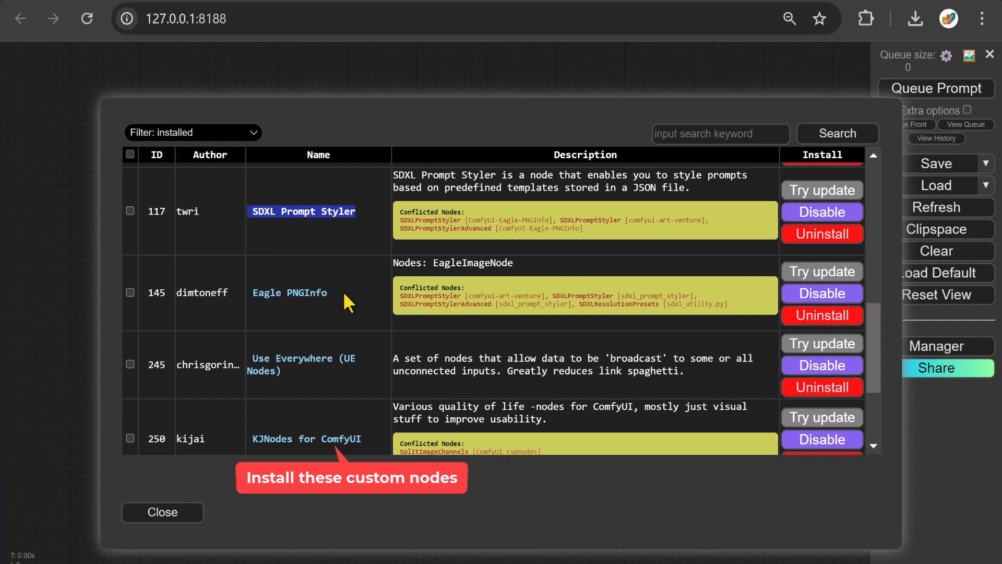
pyautogui.moveTo(345, 291); pyautogui.dragTo(257, 307)
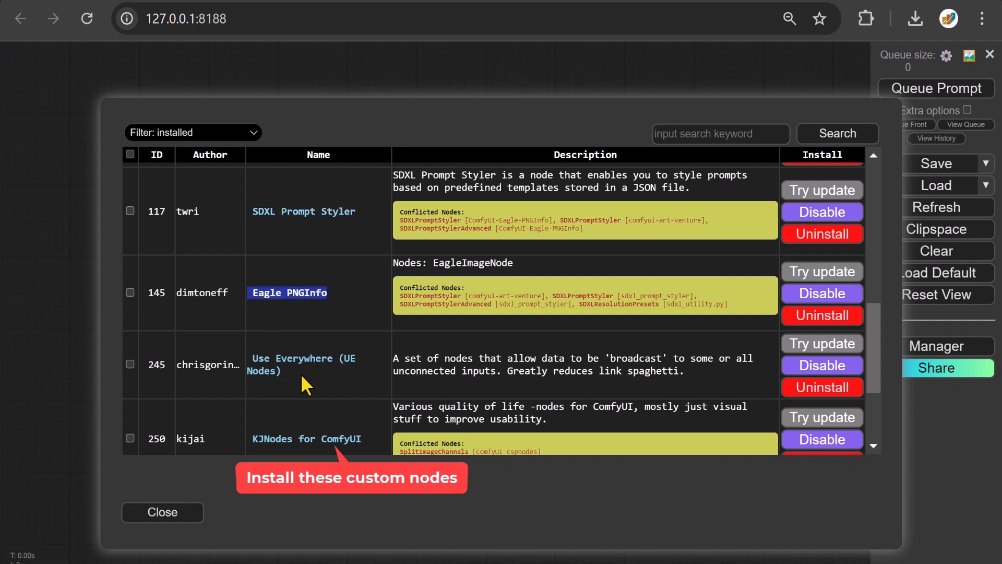
pyautogui.moveTo(302, 374); pyautogui.dragTo(248, 359)
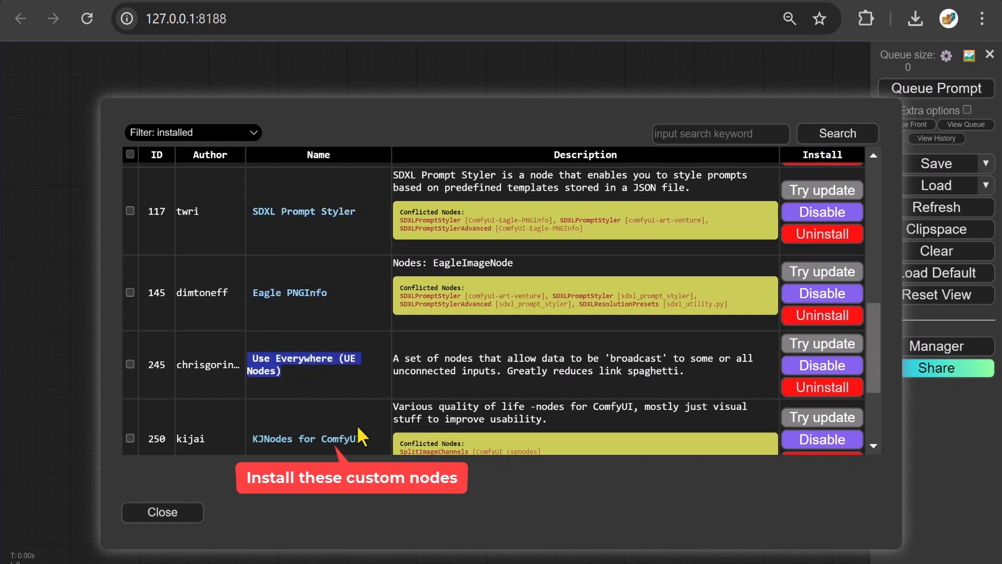
pyautogui.moveTo(361, 438); pyautogui.dragTo(273, 427)
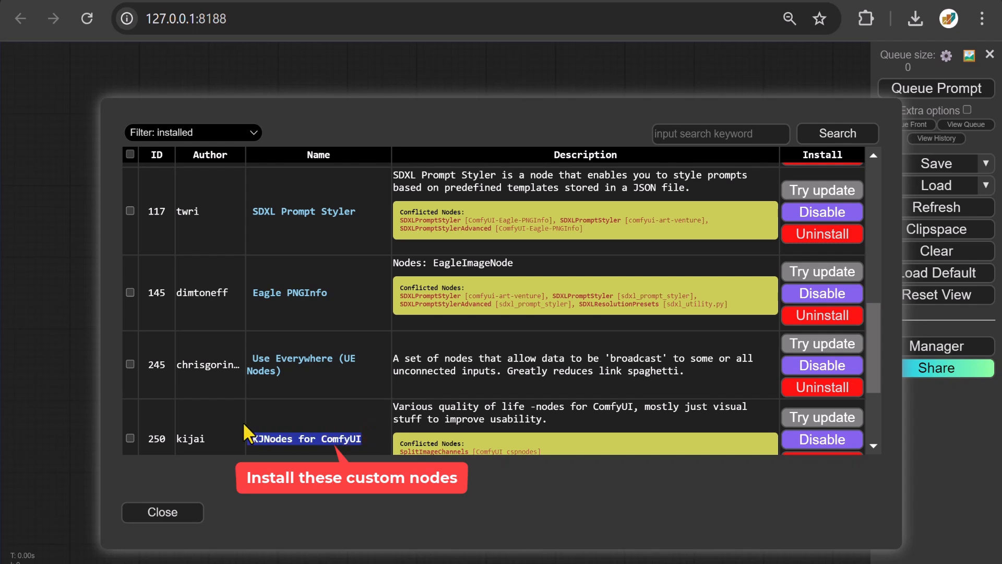
pyautogui.scroll(-3, 244, 424)
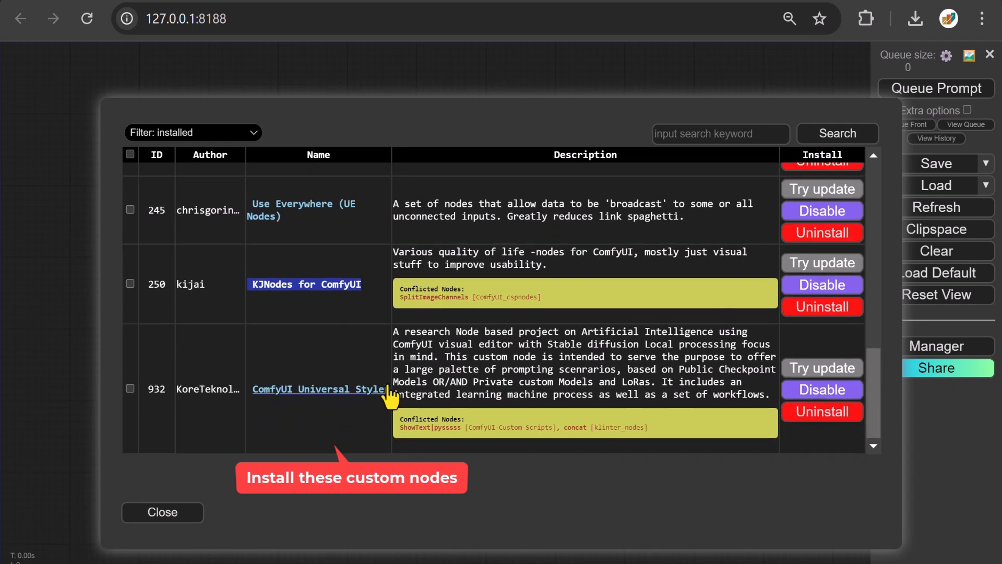
pyautogui.moveTo(389, 389); pyautogui.dragTo(234, 386)
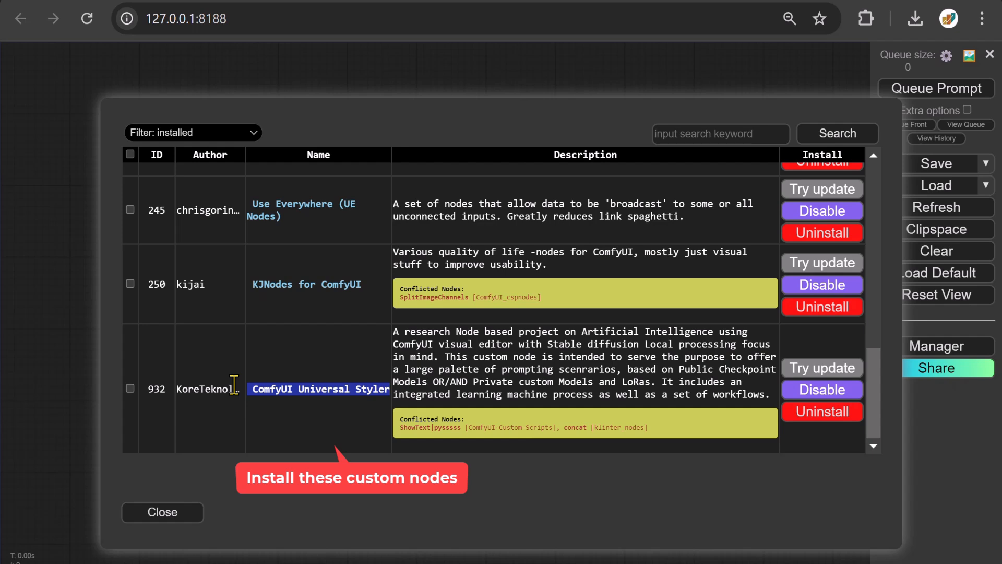
pyautogui.click(162, 512)
pyautogui.click(486, 509)
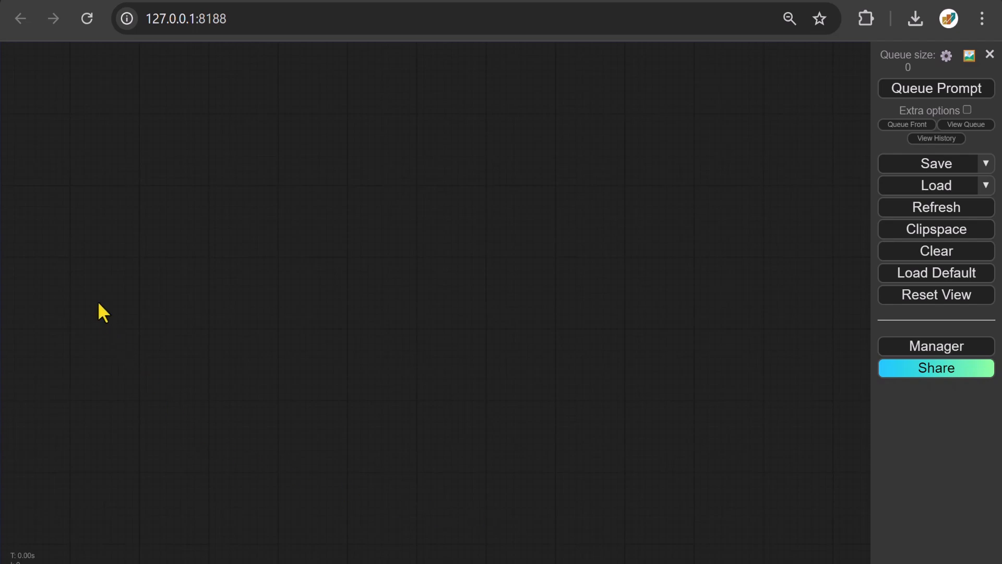
# - Add the Comfy Core Load Checkpoint node to the empty canvas
pyautogui.doubleClick(95, 257)
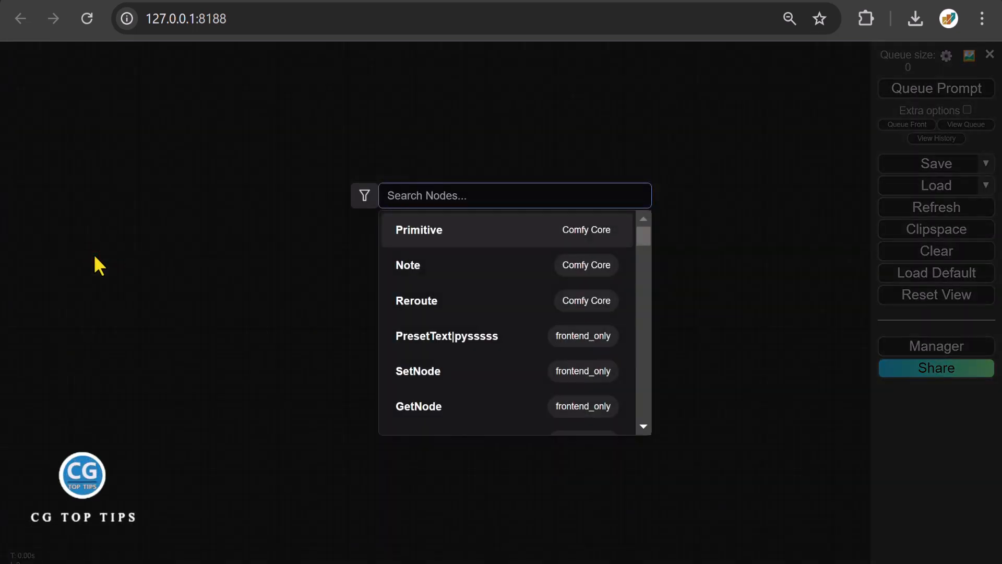
pyautogui.write('load check')
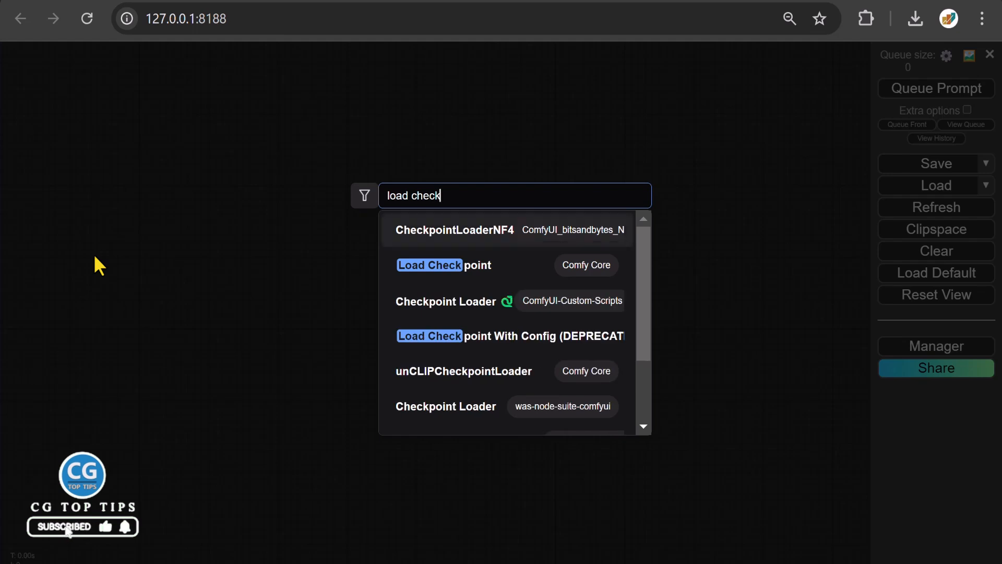
pyautogui.write('point')
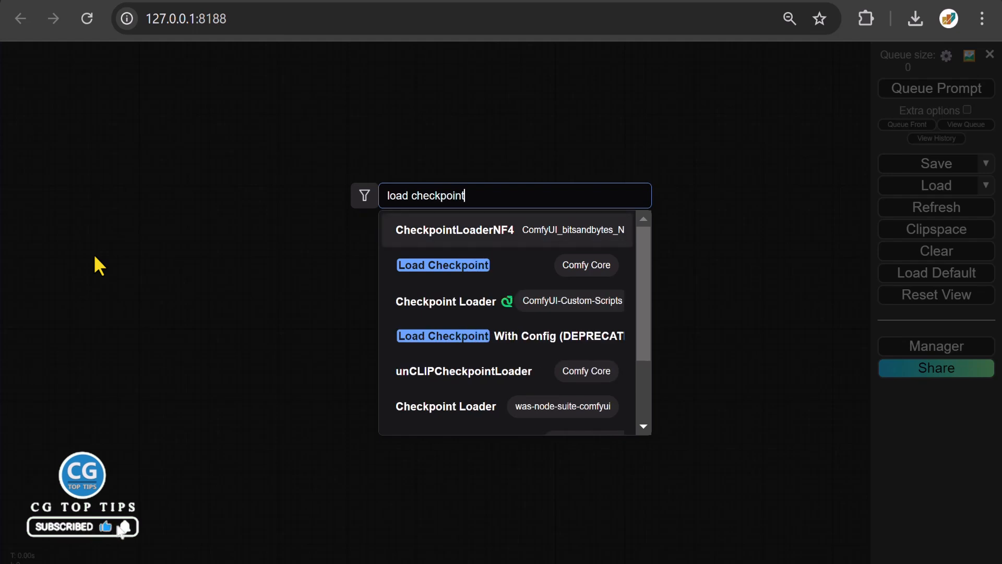
pyautogui.click(439, 265)
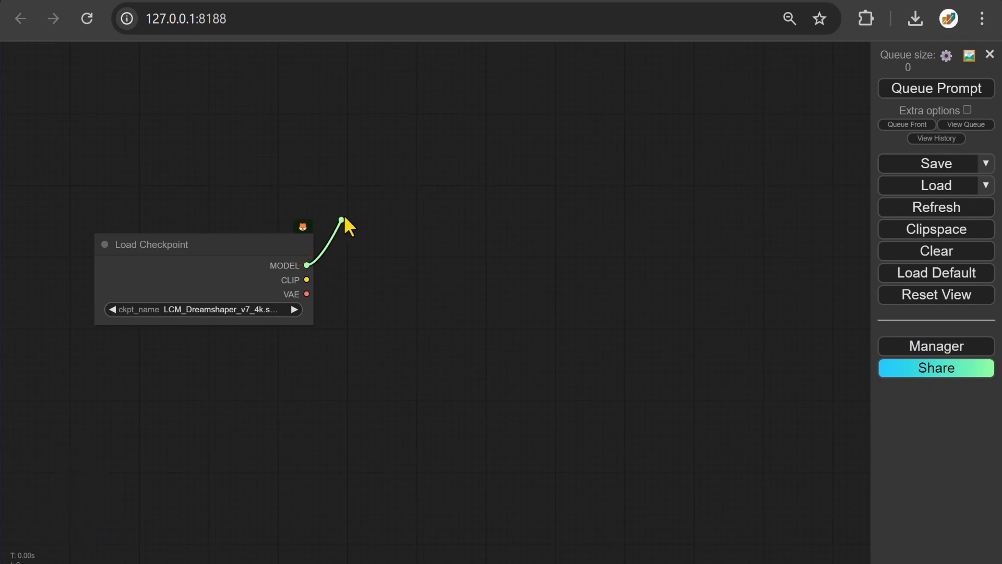
# - Connect Load Checkpoint's MODEL output to a new Anything Everywhere node and collapse that node
pyautogui.moveTo(345, 219); pyautogui.dragTo(353, 214)
pyautogui.write('ever')
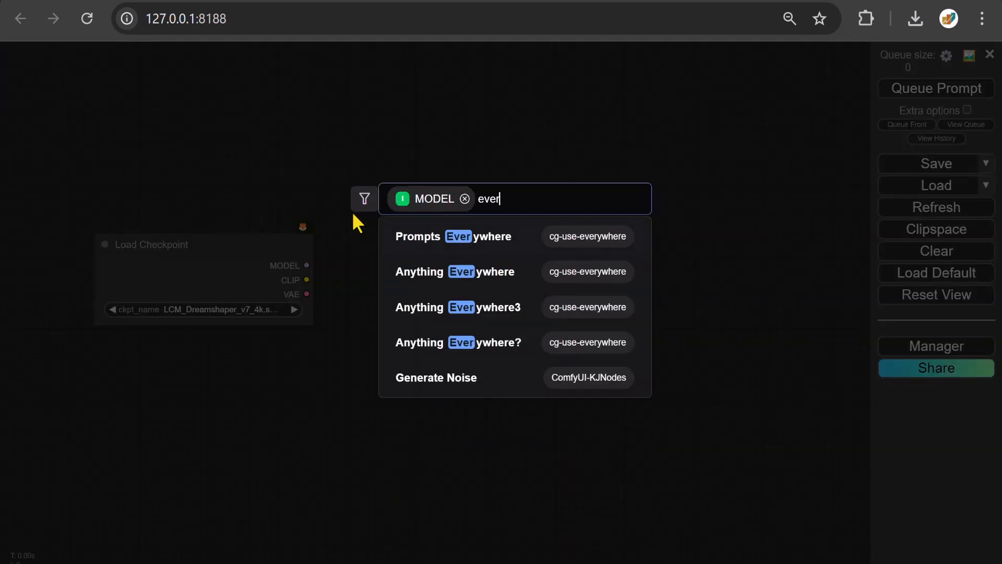
pyautogui.write('y')
pyautogui.click(440, 273)
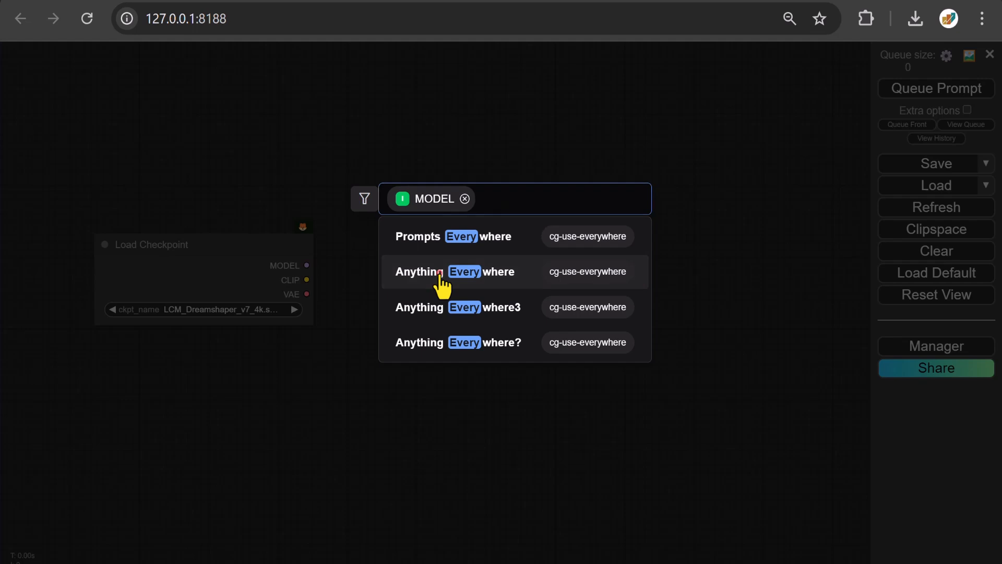
pyautogui.click(363, 202)
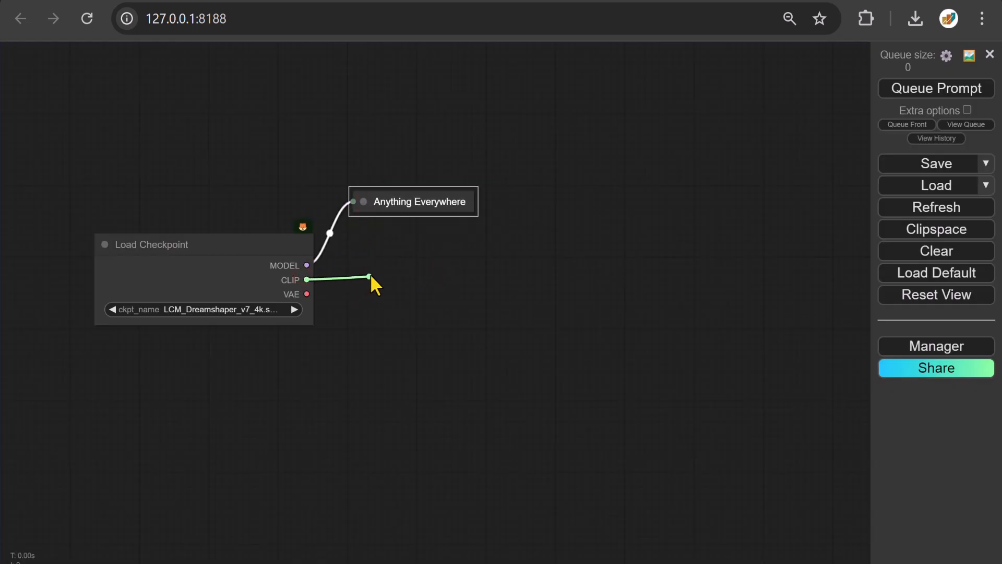
# - Connect Load Checkpoint's CLIP output to another Anything Everywhere node, collapsed and aligned beneath the first one
pyautogui.moveTo(371, 277); pyautogui.dragTo(371, 276)
pyautogui.write('every')
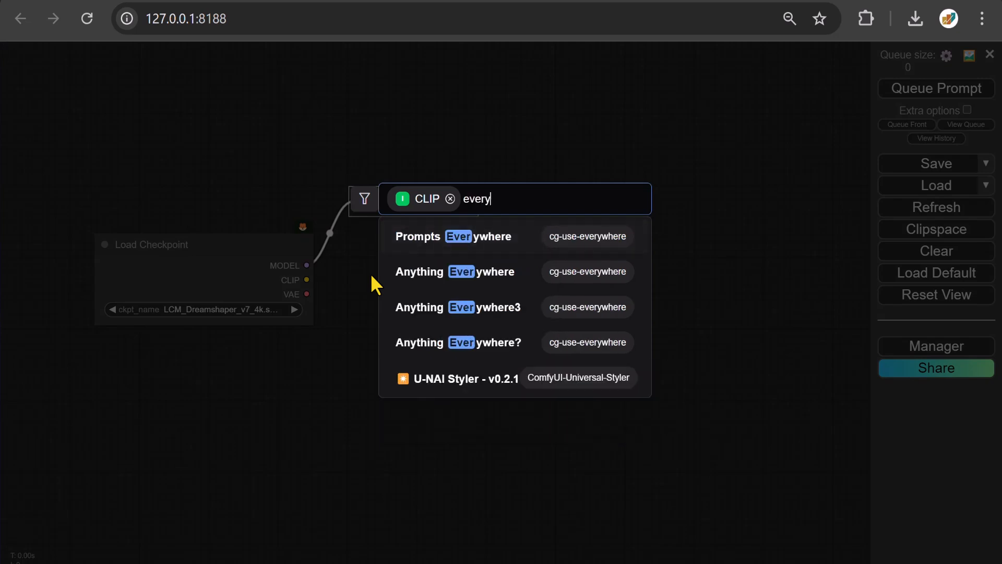
pyautogui.click(433, 276)
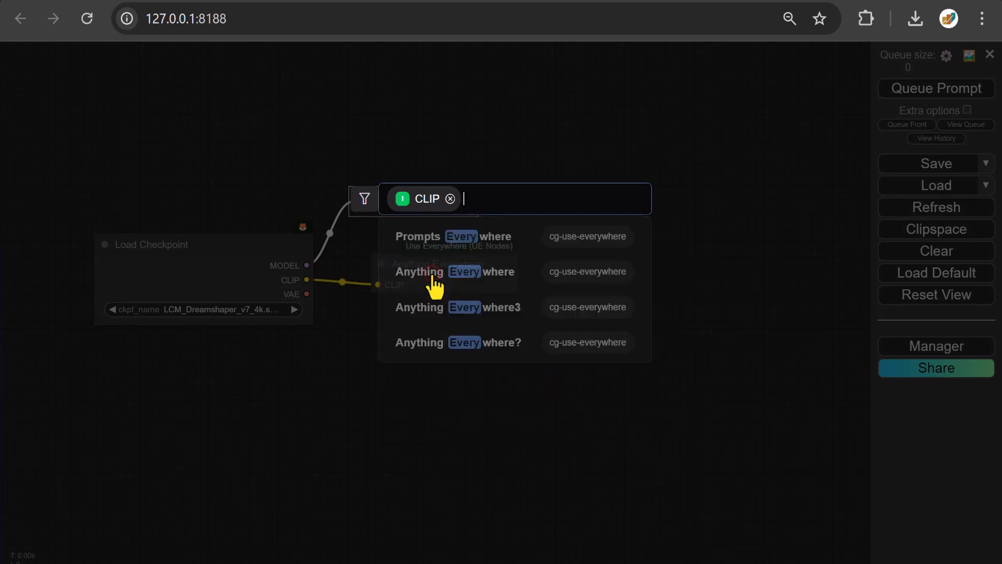
pyautogui.click(382, 262)
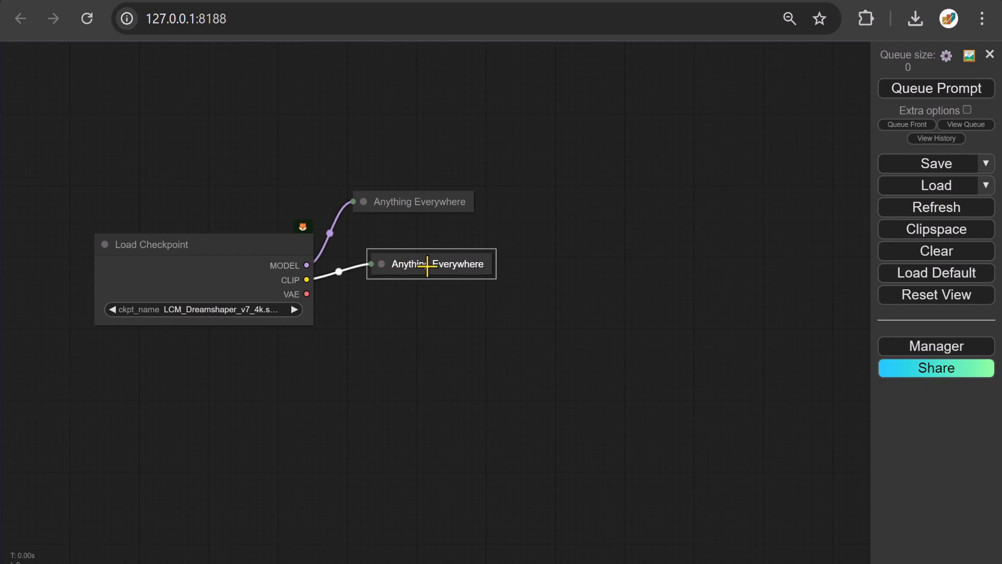
pyautogui.moveTo(427, 266); pyautogui.dragTo(407, 262)
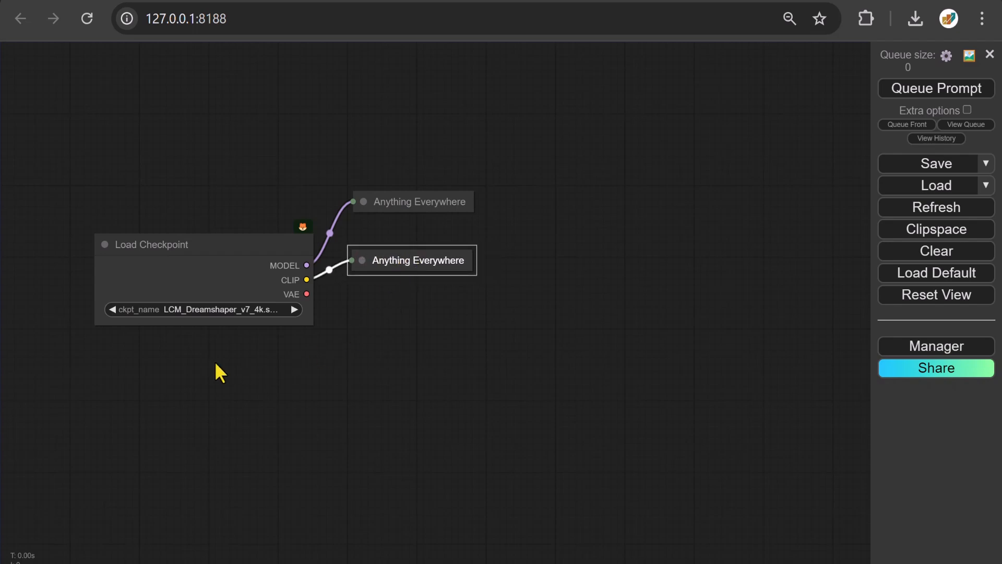
# - Add the Comfy Core Load VAE node and place it directly beneath the Load Checkpoint node
pyautogui.click(199, 362)
pyautogui.doubleClick(199, 362)
pyautogui.write('ld')
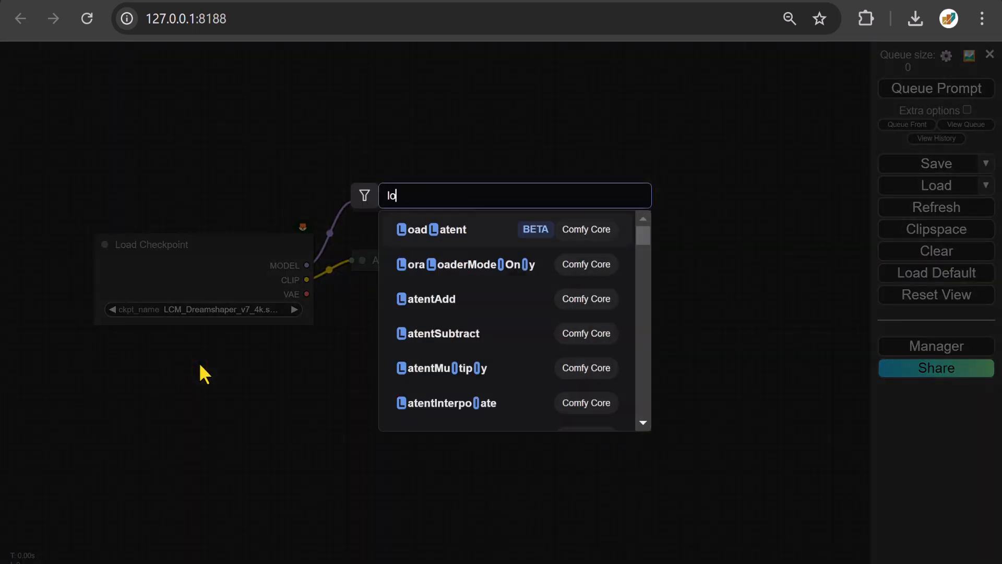
pyautogui.press('BackSpace')
pyautogui.write('oad vae')
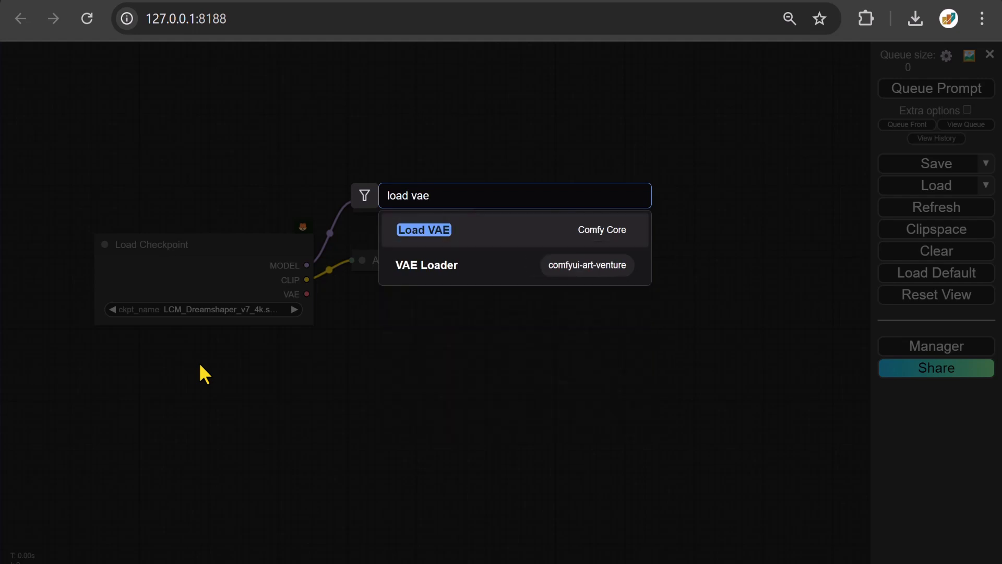
pyautogui.click(419, 235)
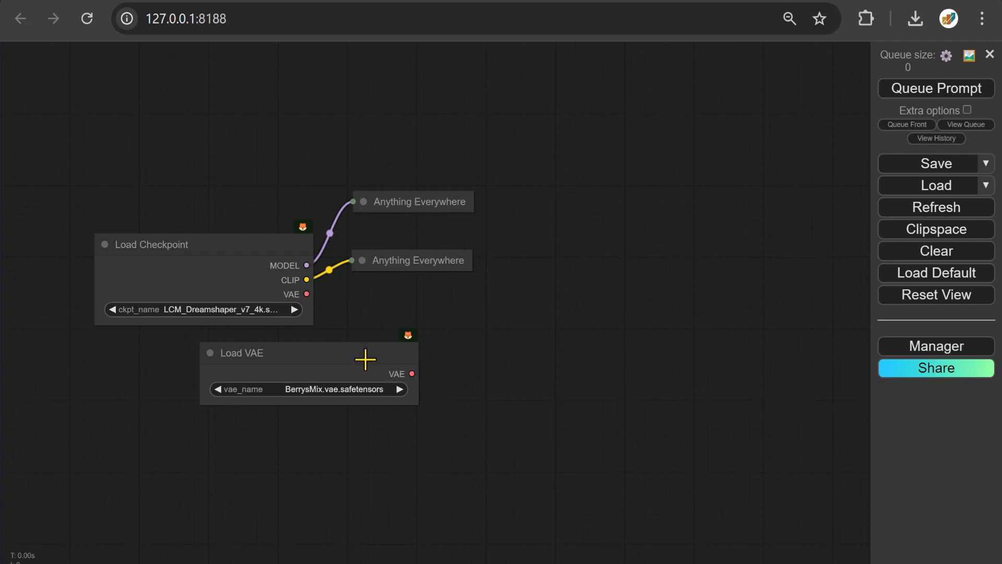
pyautogui.moveTo(365, 359); pyautogui.dragTo(358, 385)
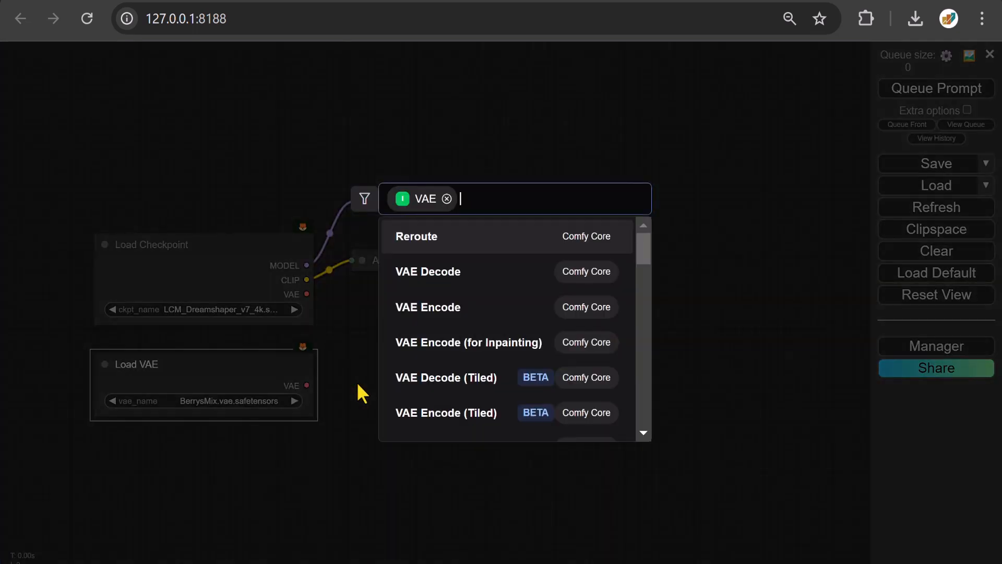
# - Connect Load VAE's VAE output to a third Anything Everywhere node and collapse that node
pyautogui.write('every')
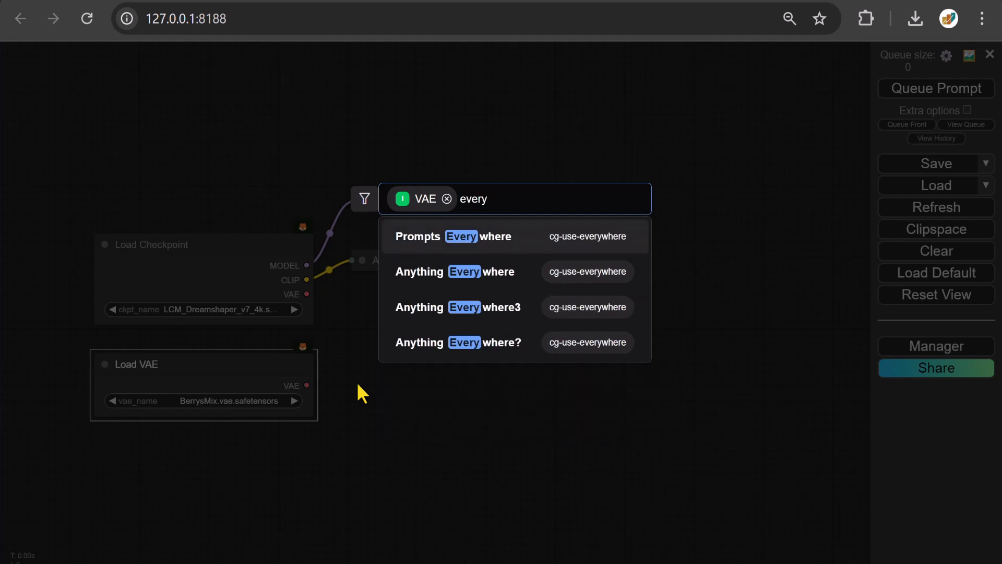
pyautogui.click(439, 272)
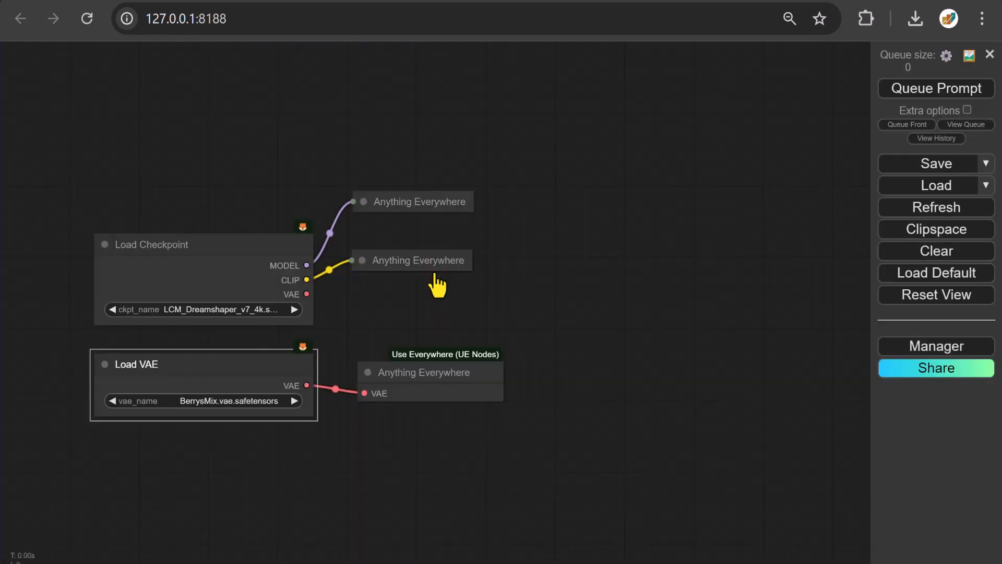
pyautogui.click(361, 371)
pyautogui.click(362, 372)
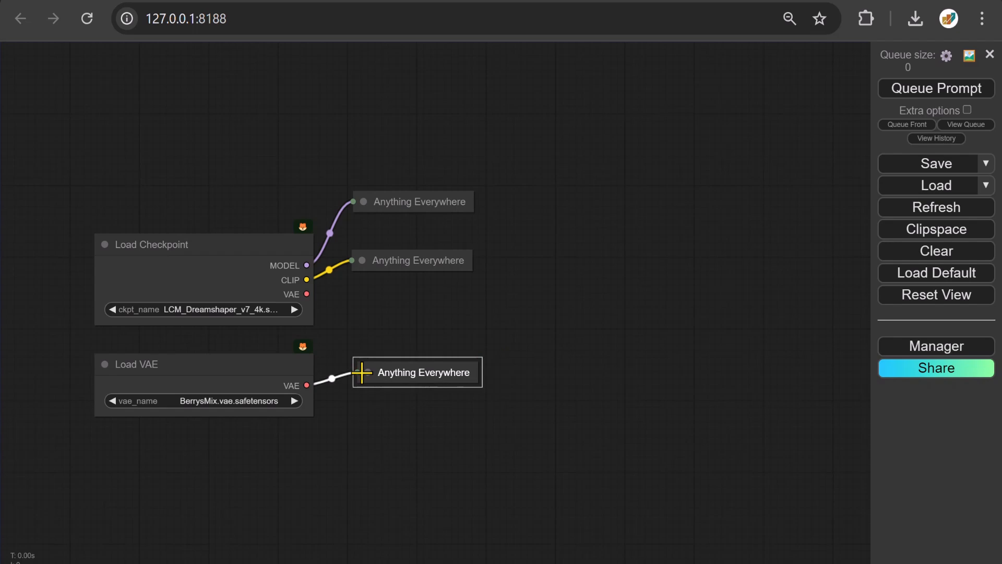
# - Set the Load Checkpoint node's model to sd-xl-base.safetensors
pyautogui.click(257, 309)
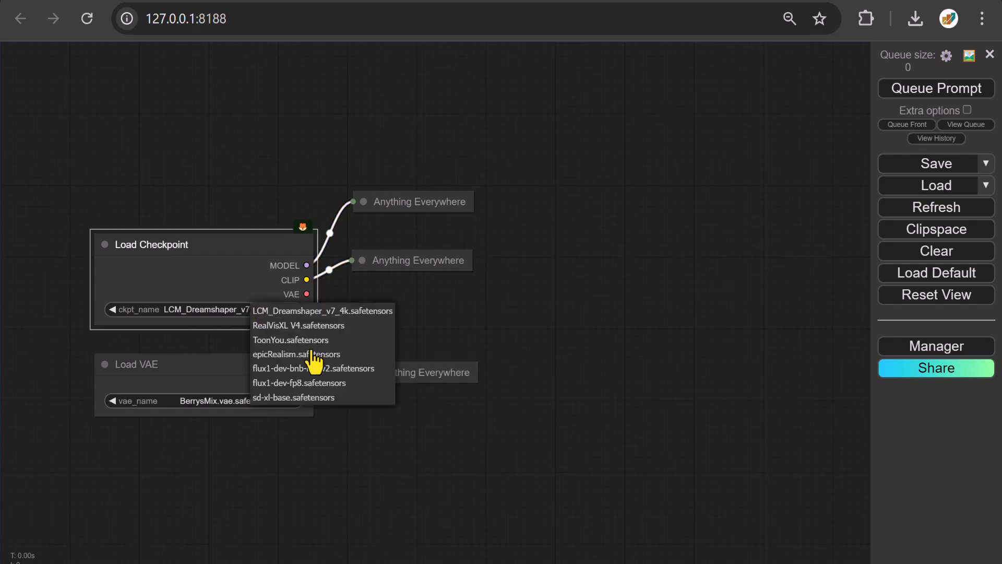
pyautogui.click(302, 397)
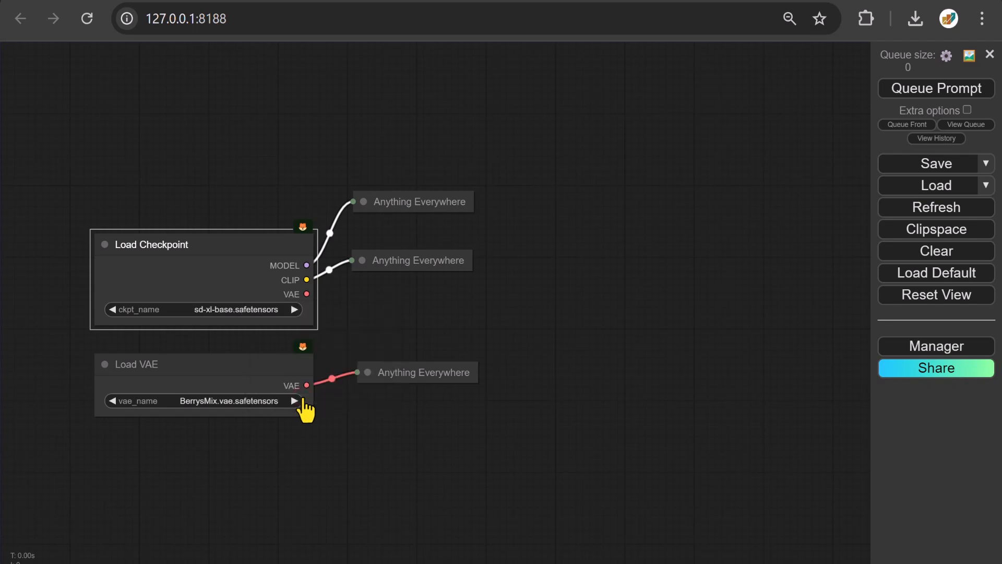
# - Set the Load VAE node's model to sdxl_vae.safetensors
pyautogui.click(238, 399)
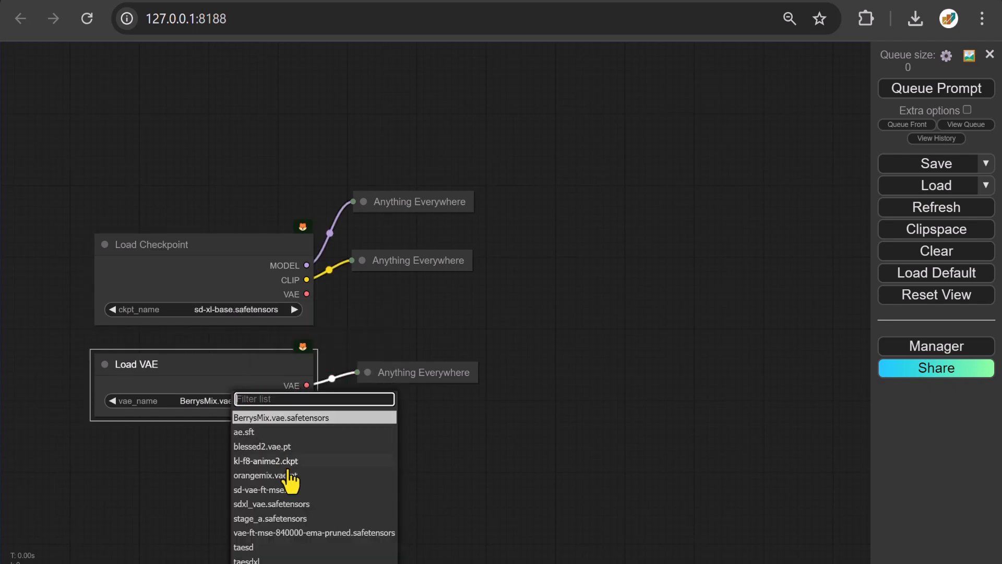
pyautogui.click(269, 503)
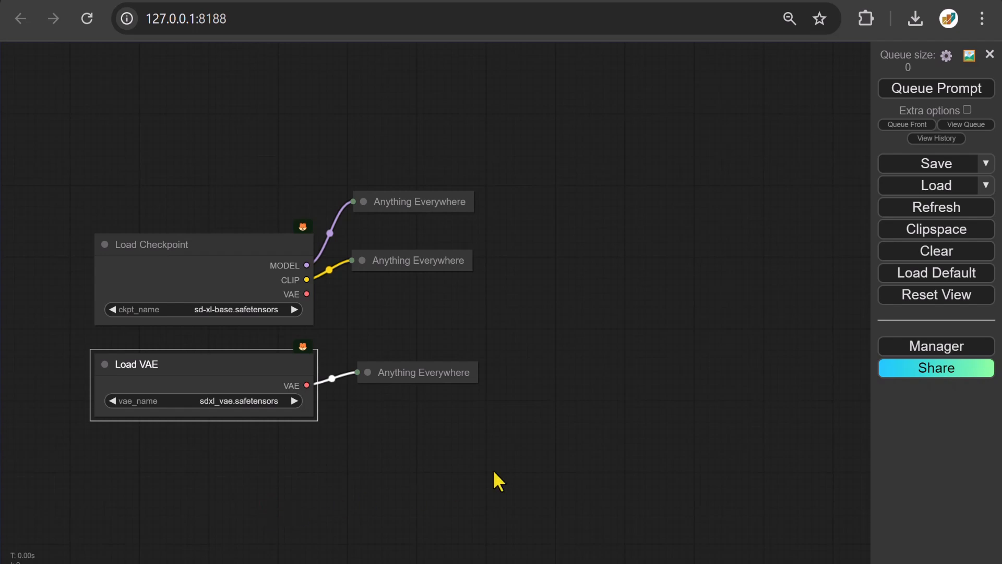
# - Add the Comfy Core Load Image node in the empty canvas to the right of the Anything Everywhere nodes
pyautogui.moveTo(694, 372); pyautogui.dragTo(287, 368)
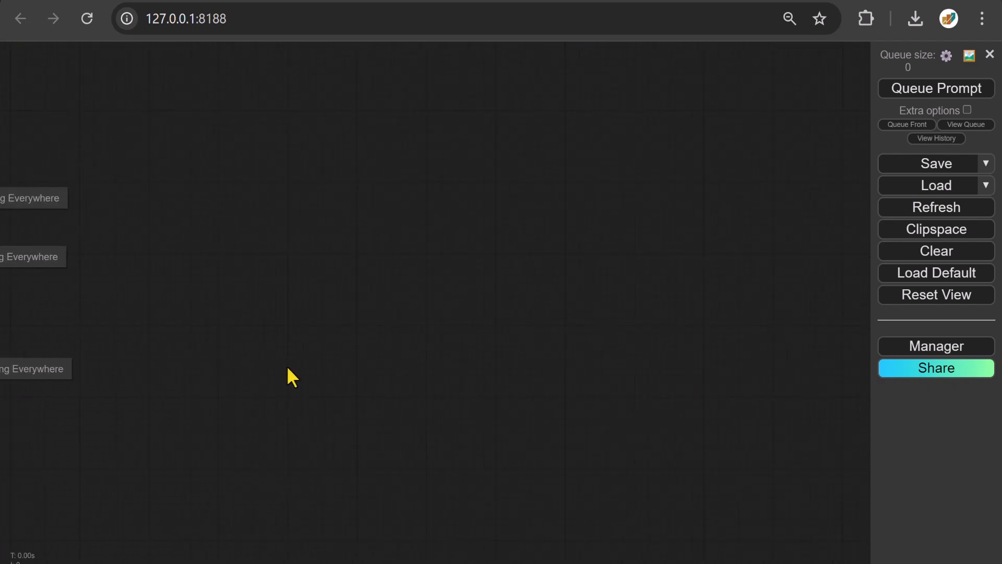
pyautogui.doubleClick(162, 197)
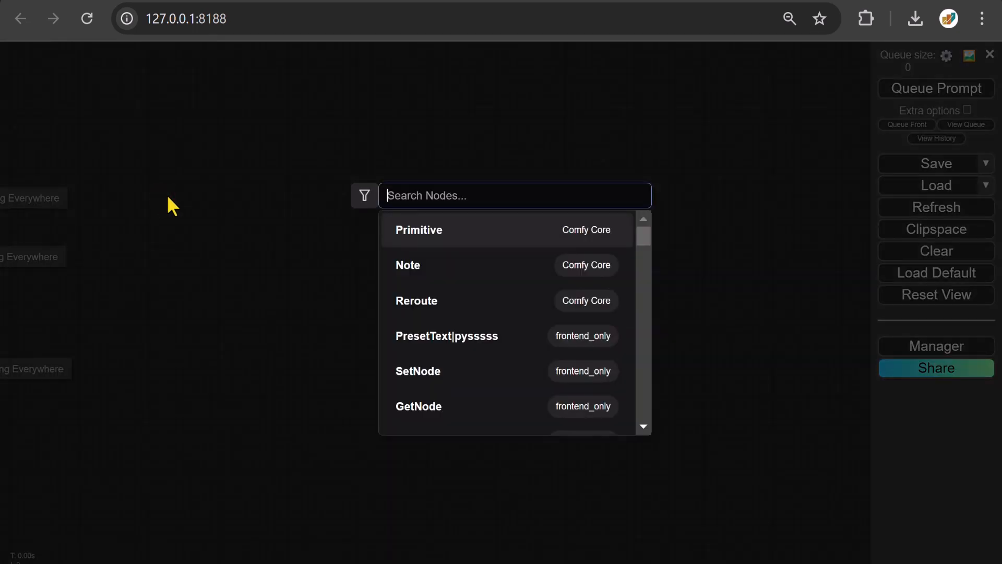
pyautogui.write('load image')
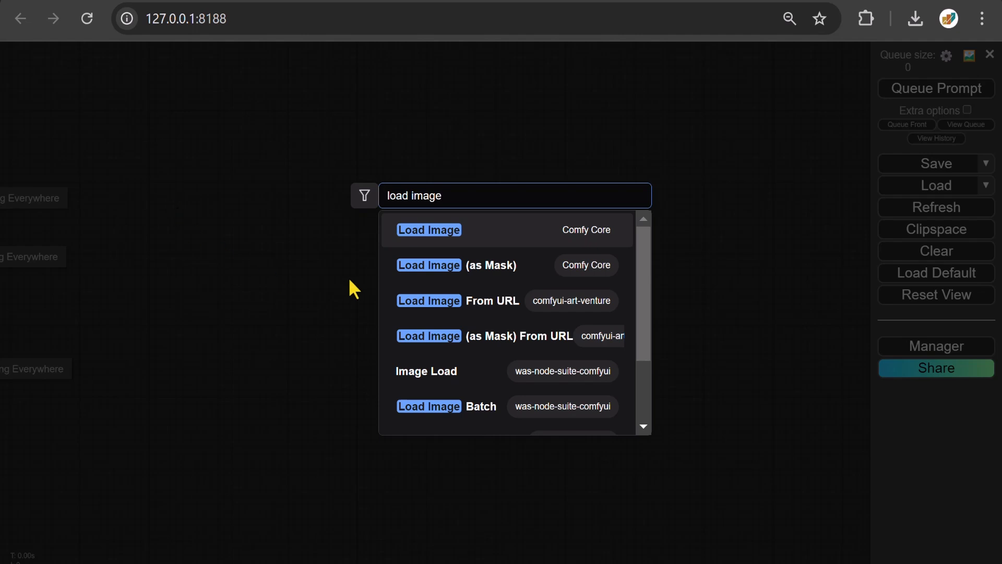
pyautogui.click(424, 231)
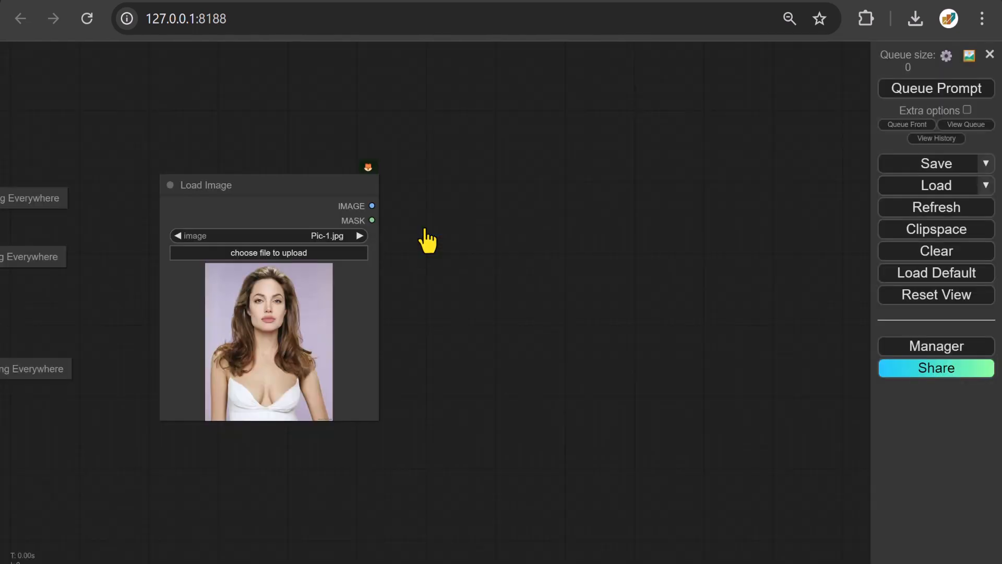
# - Add a SetNode close beside Load Image, fed by its IMAGE output, with the constant set to "load image"
pyautogui.doubleClick(435, 197)
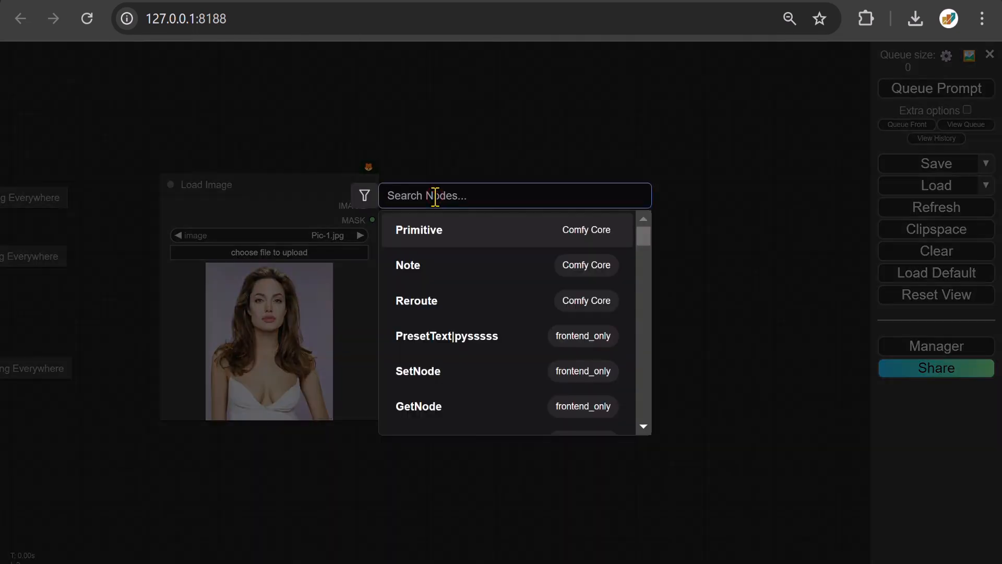
pyautogui.write('set')
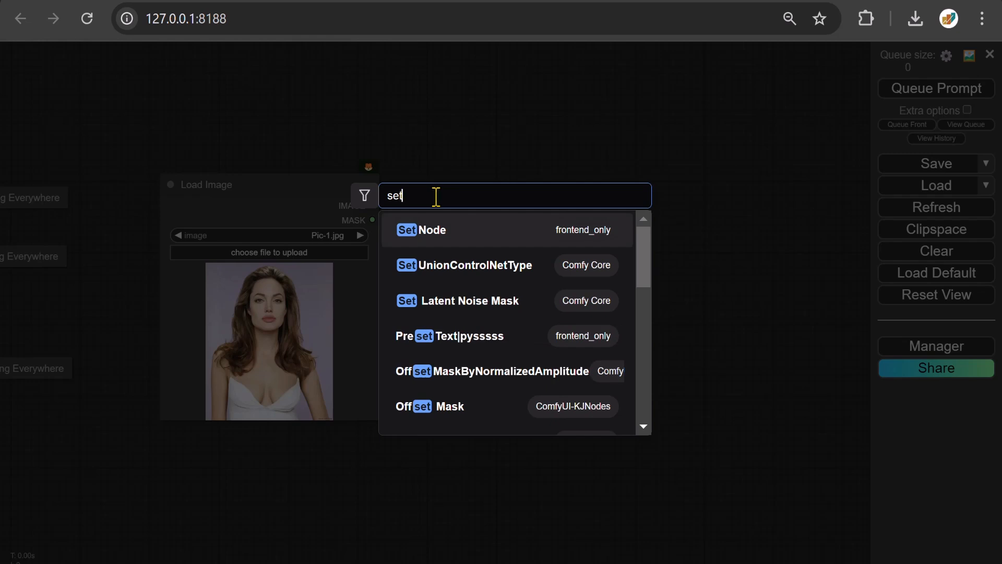
pyautogui.click(415, 232)
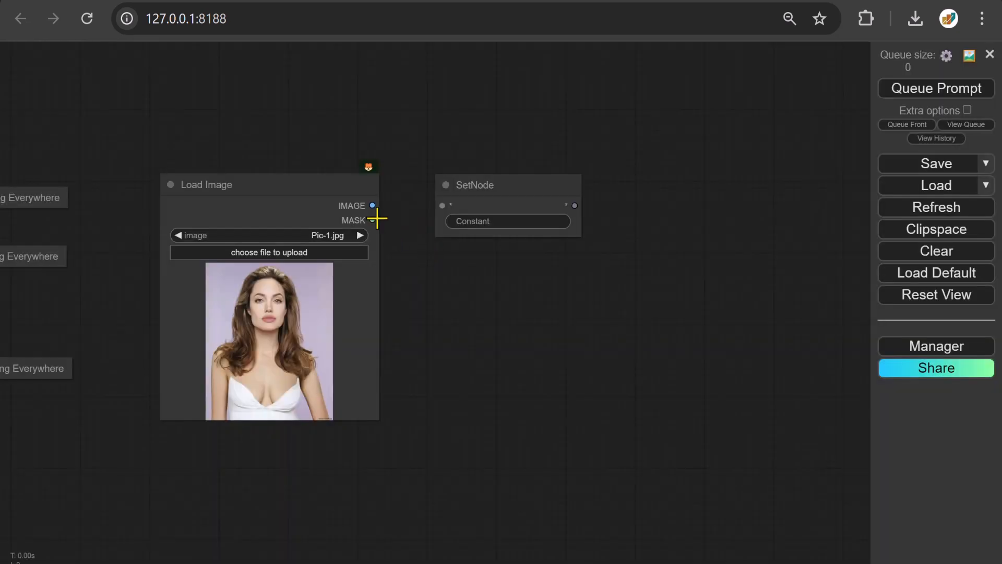
pyautogui.moveTo(368, 208); pyautogui.dragTo(443, 206)
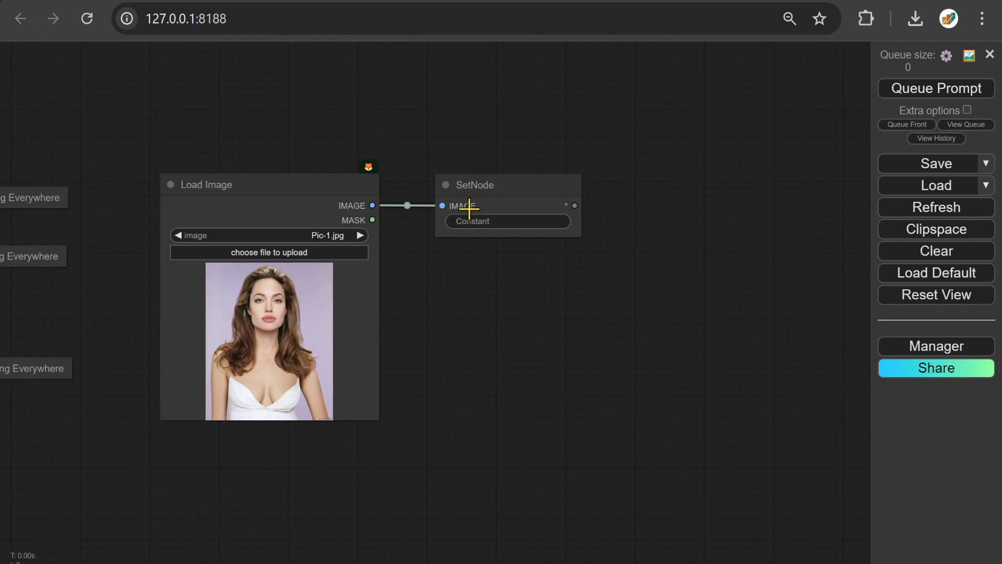
pyautogui.click(506, 186)
pyautogui.moveTo(506, 186); pyautogui.dragTo(479, 188)
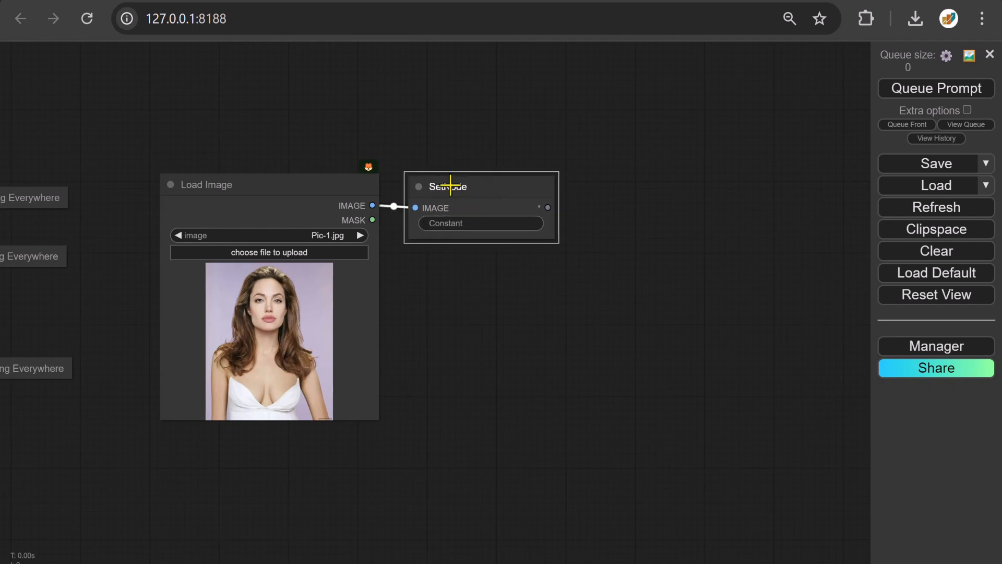
pyautogui.click(477, 223)
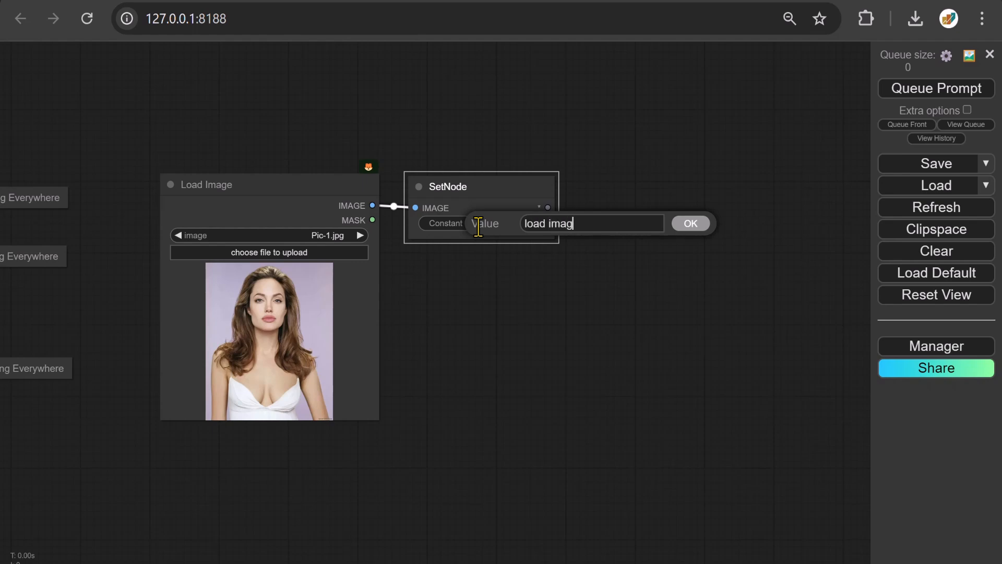
pyautogui.press('Return')
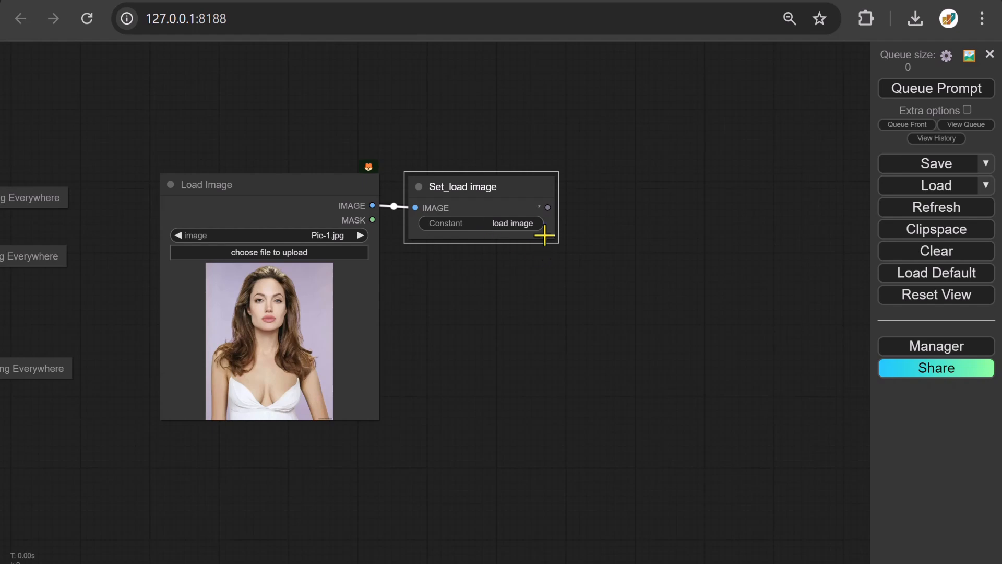
# - Add a NearestSDXLResolution node from the output of the "load image" SetNode, placed below and to its right
pyautogui.moveTo(547, 207); pyautogui.dragTo(612, 302)
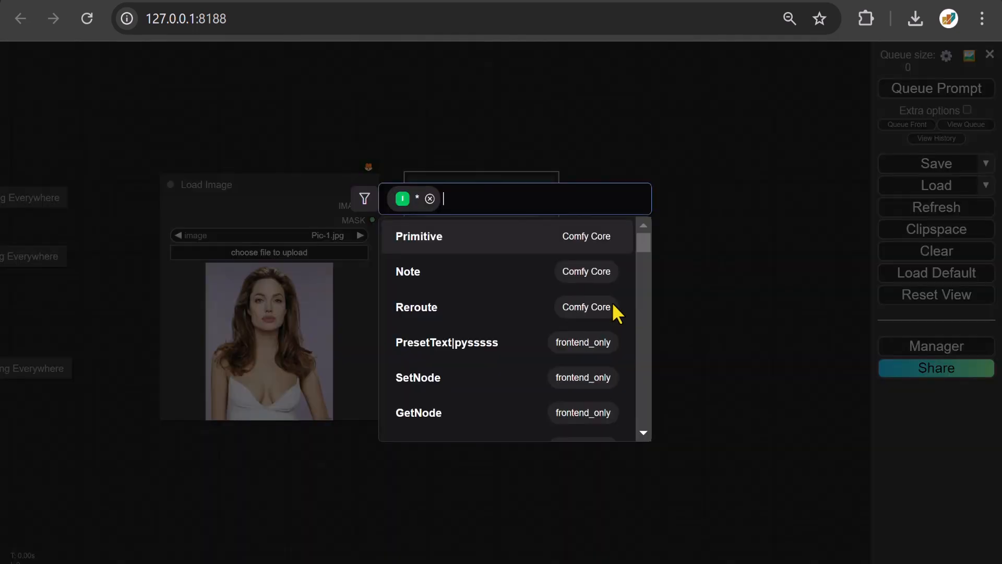
pyautogui.write('nearest')
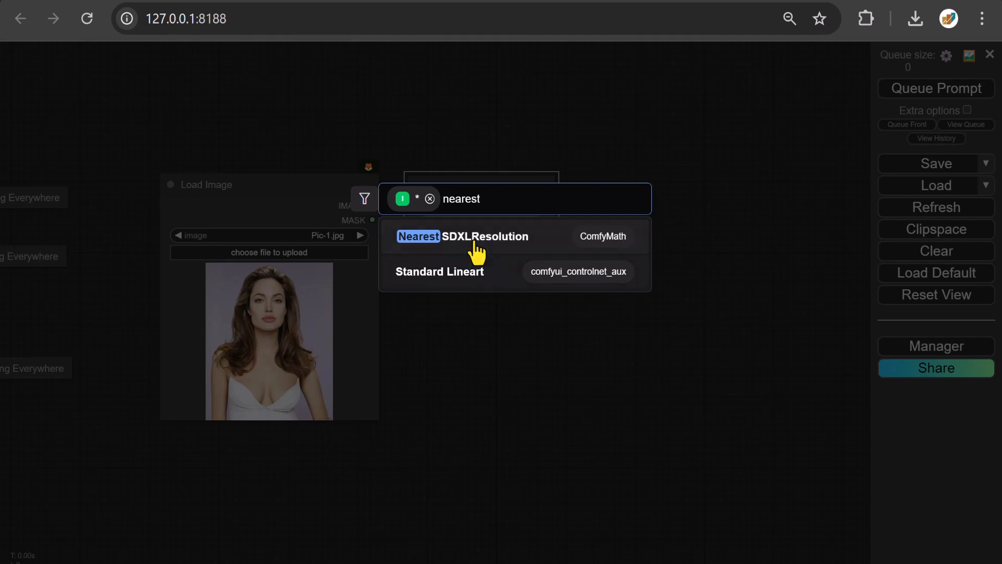
pyautogui.click(440, 254)
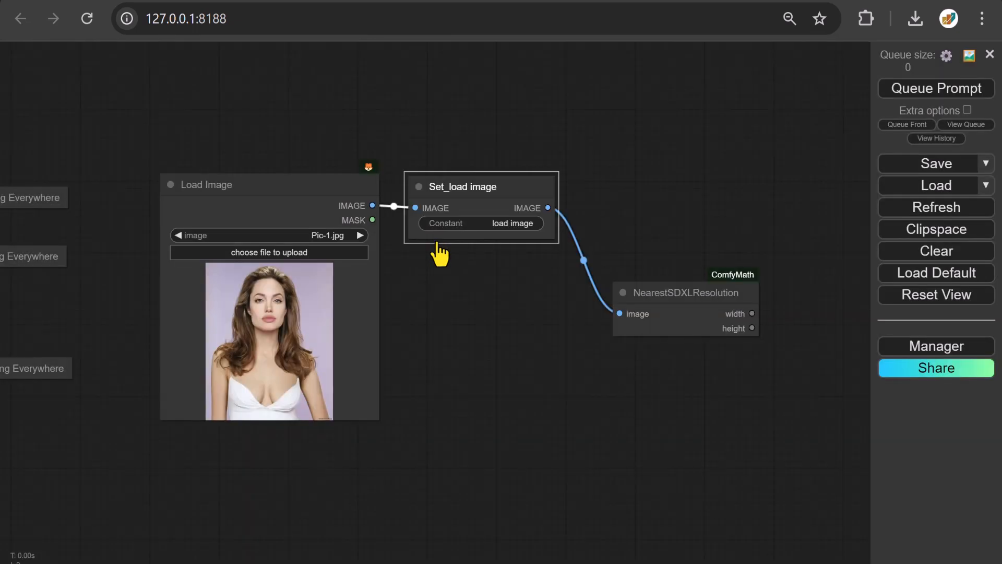
# - Add a SetNode to the right of NearestSDXLResolution and clone it, placing the copy directly beneath the original
pyautogui.moveTo(776, 400); pyautogui.dragTo(289, 405)
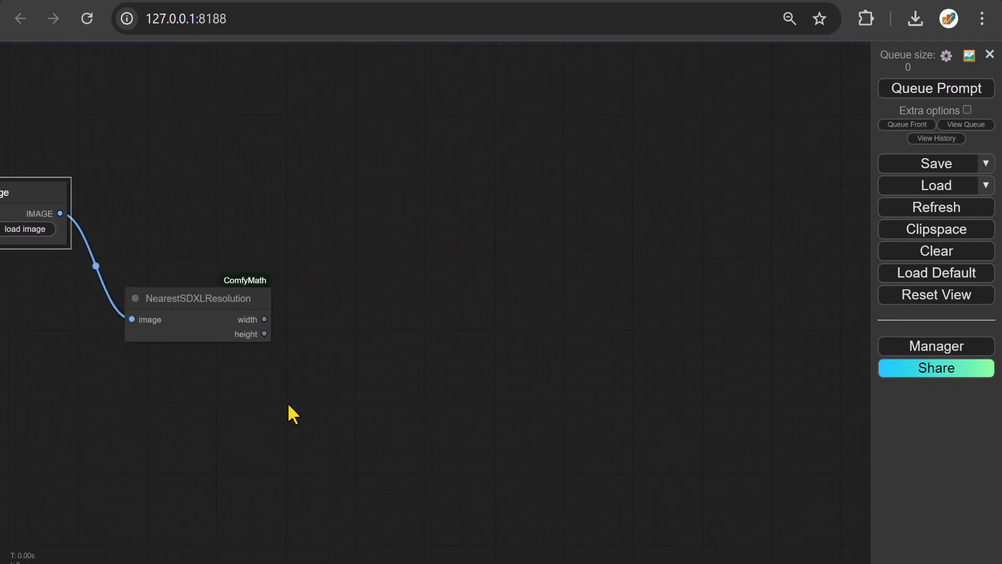
pyautogui.doubleClick(311, 270)
pyautogui.write('set')
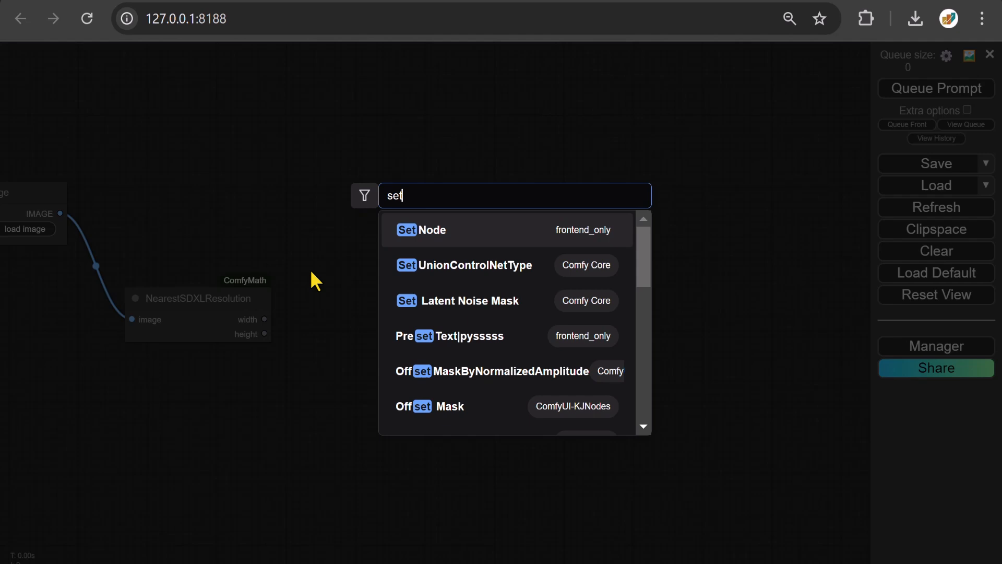
pyautogui.click(429, 232)
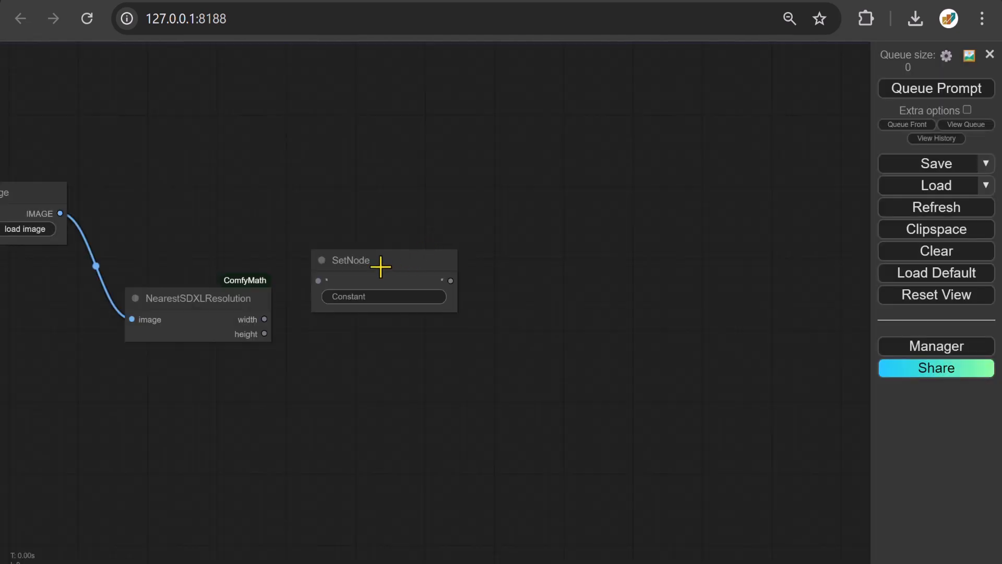
pyautogui.rightClick(374, 248)
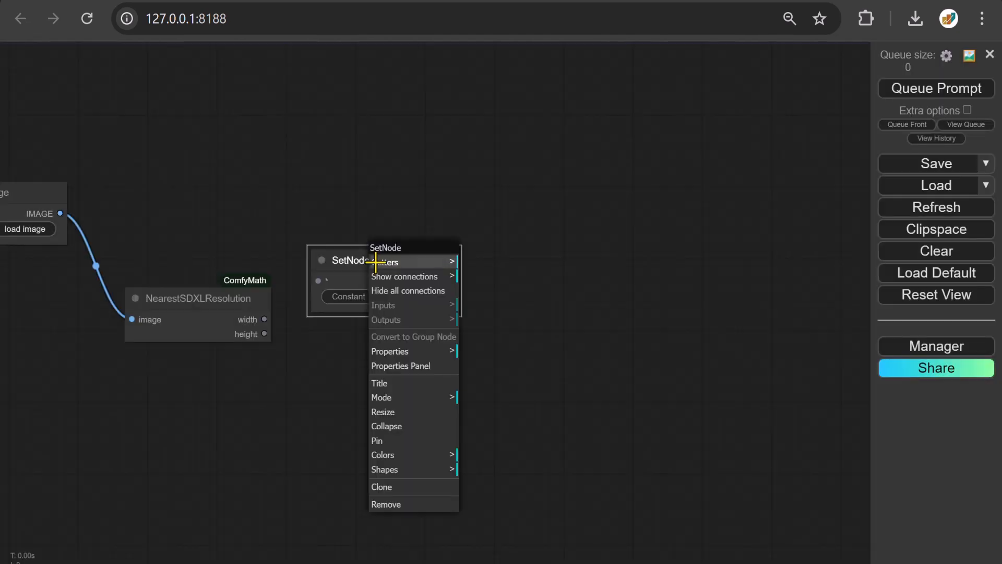
pyautogui.click(395, 487)
pyautogui.moveTo(385, 266)
pyautogui.mouseDown()
pyautogui.moveTo(376, 356)
pyautogui.moveTo(383, 347)
pyautogui.mouseUp()
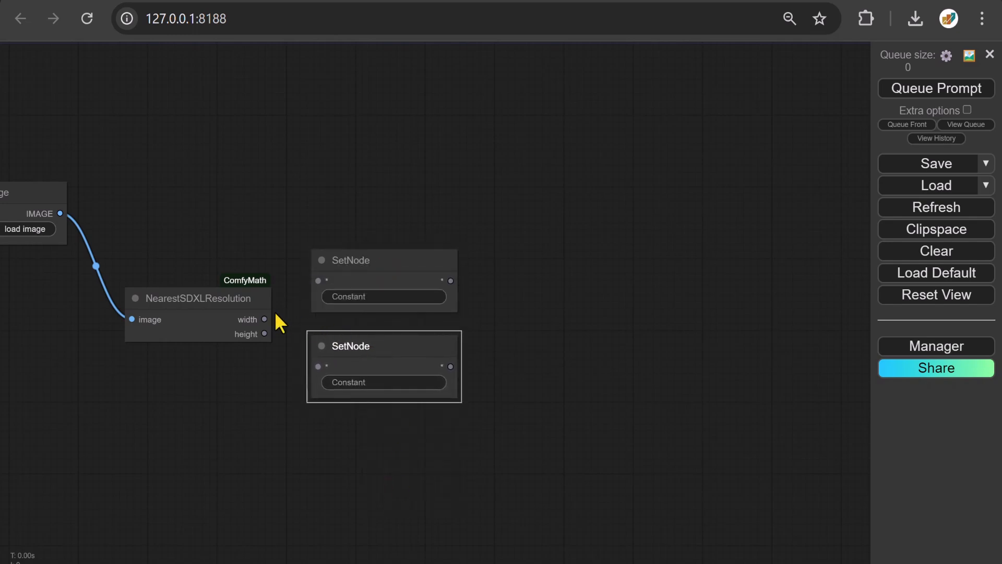
# - Connect NearestSDXLResolution's width and height to the upper and lower SetNodes, with their constants set to "width" and "high"
pyautogui.moveTo(264, 319); pyautogui.dragTo(317, 282)
pyautogui.moveTo(264, 334); pyautogui.dragTo(315, 366)
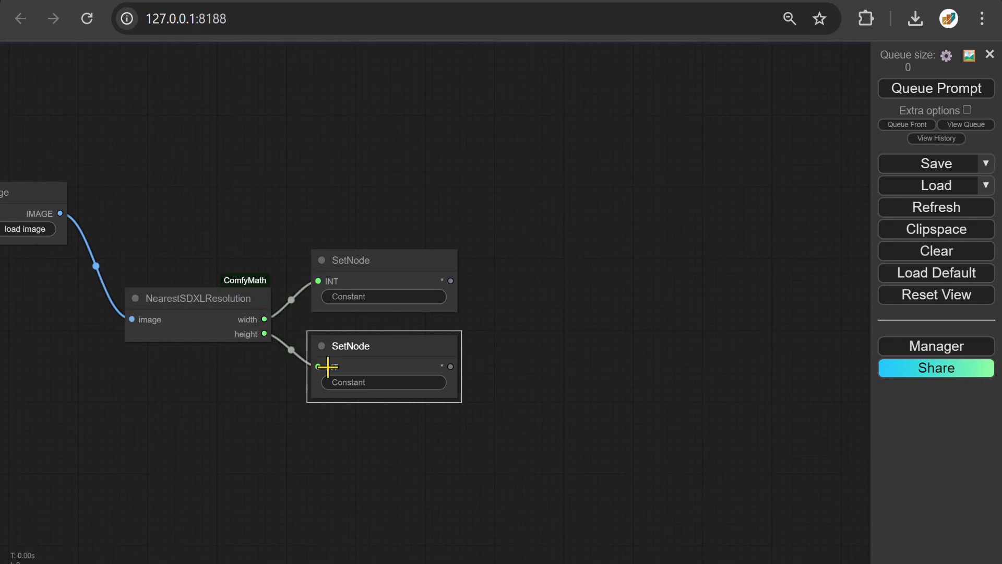
pyautogui.click(374, 295)
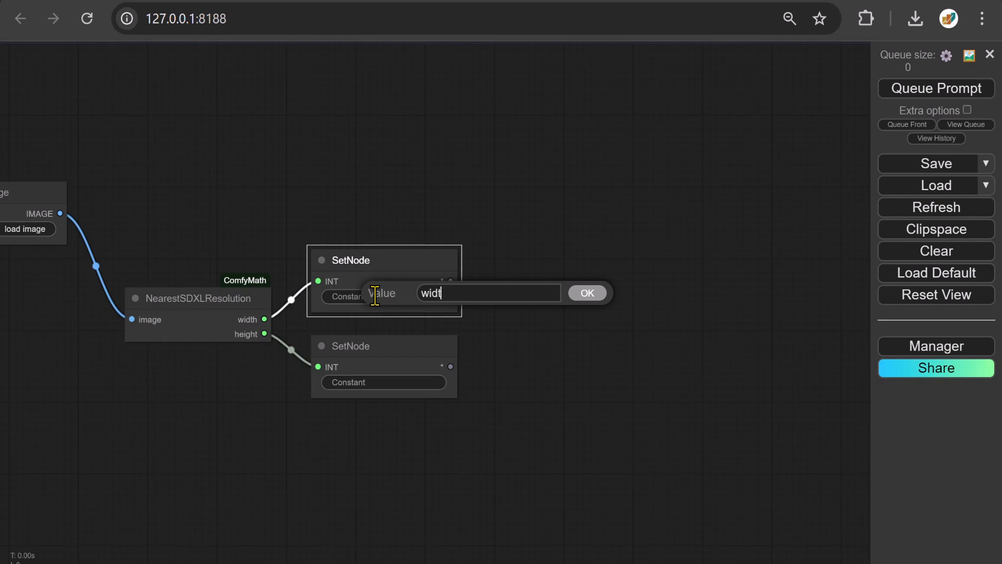
pyautogui.press('Return')
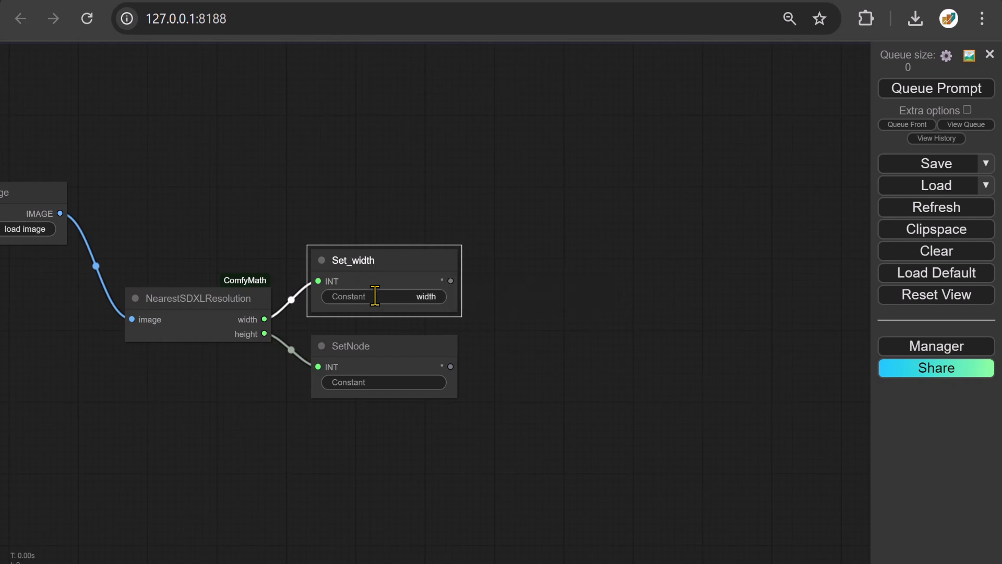
pyautogui.click(378, 383)
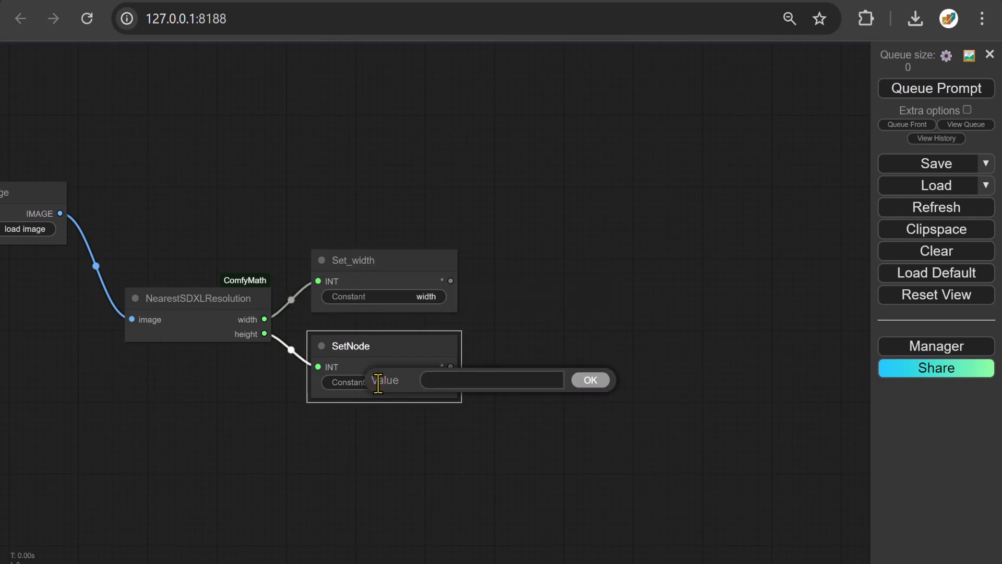
pyautogui.press('Return')
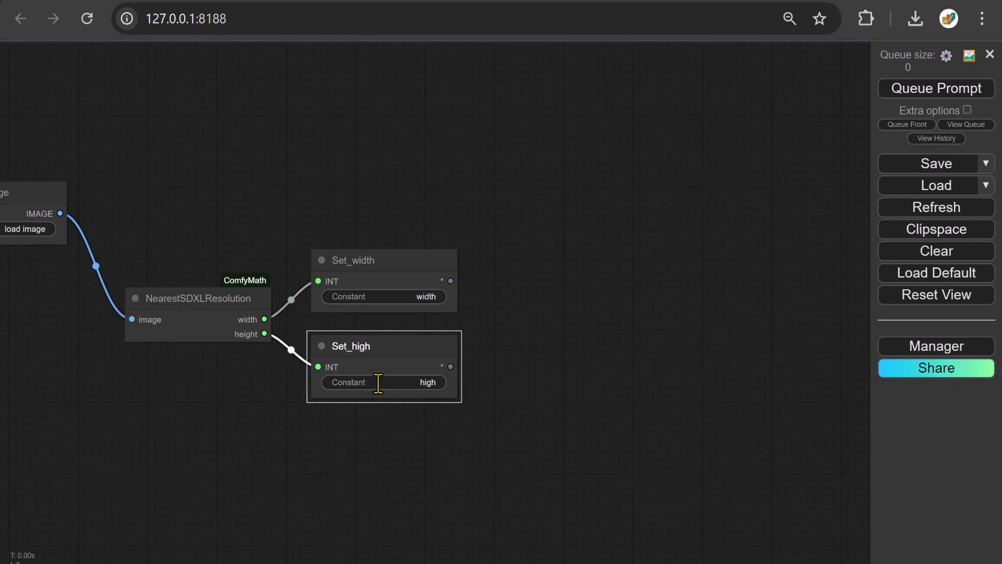
# - Add a Constrain Image node to the right of the SetNodes and connect Set_load image's IMAGE output to its images input
pyautogui.doubleClick(515, 192)
pyautogui.write('constraint')
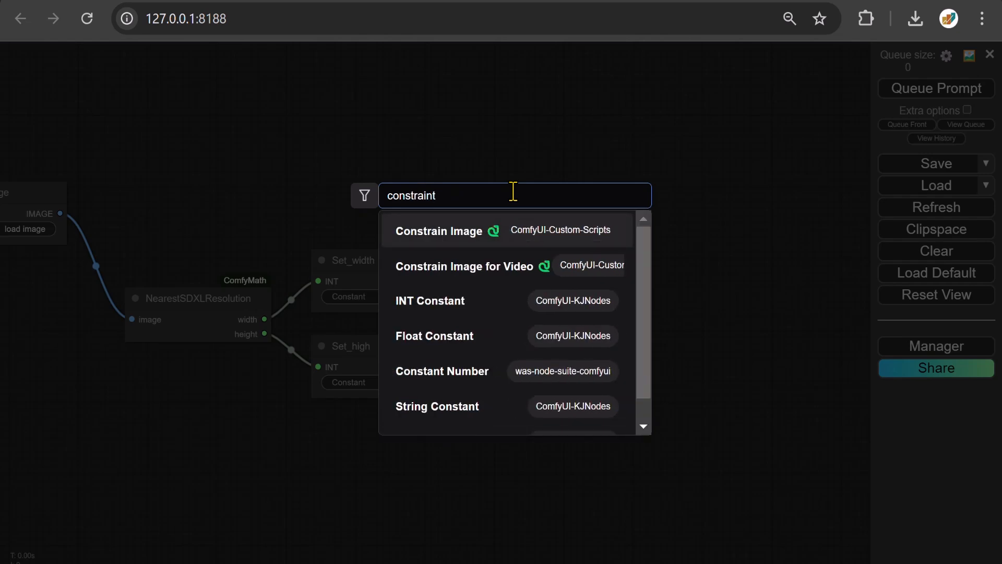
pyautogui.click(432, 244)
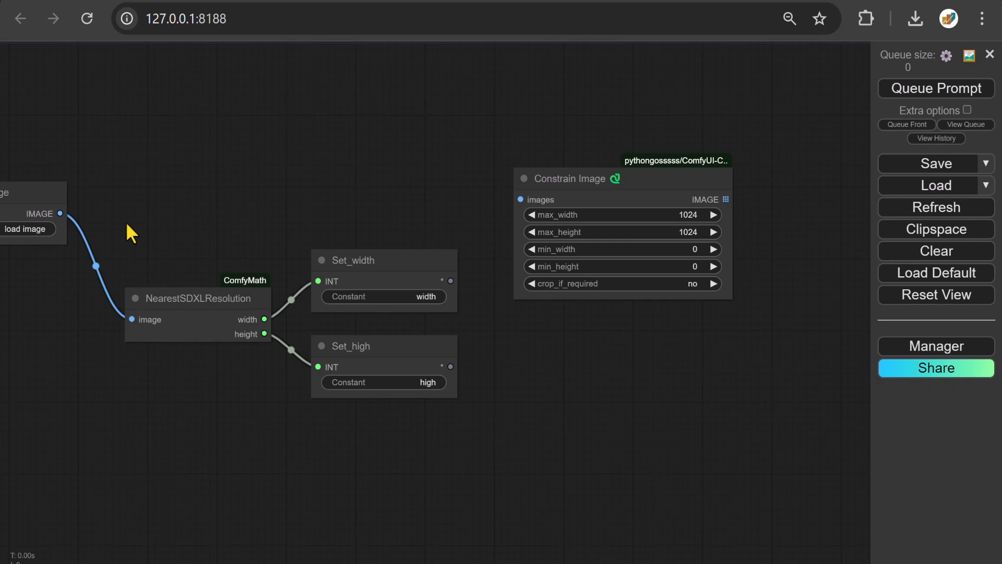
pyautogui.moveTo(60, 213); pyautogui.dragTo(572, 202)
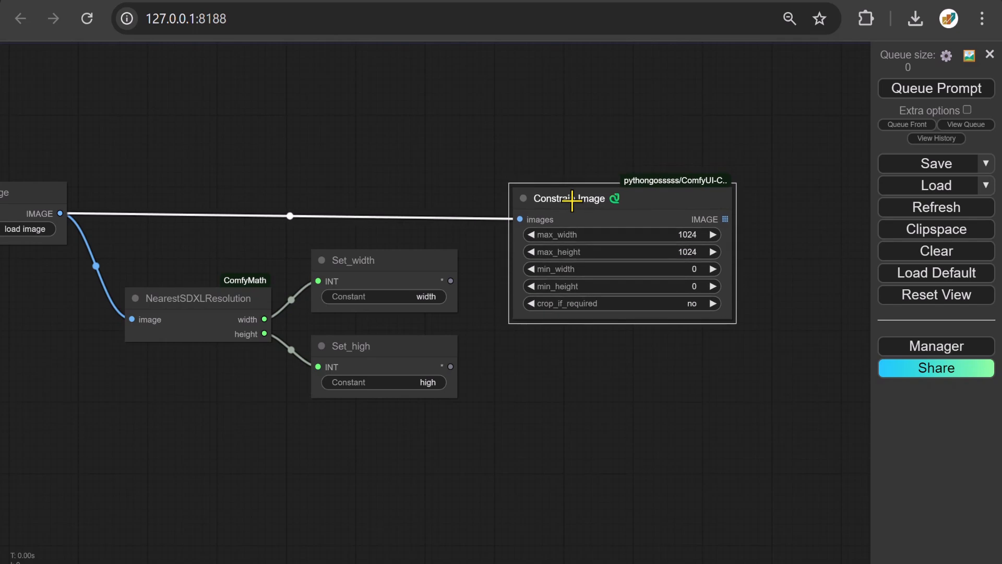
# - Convert the Constrain Image node's max_width and max_height widgets to inputs
pyautogui.rightClick(554, 235)
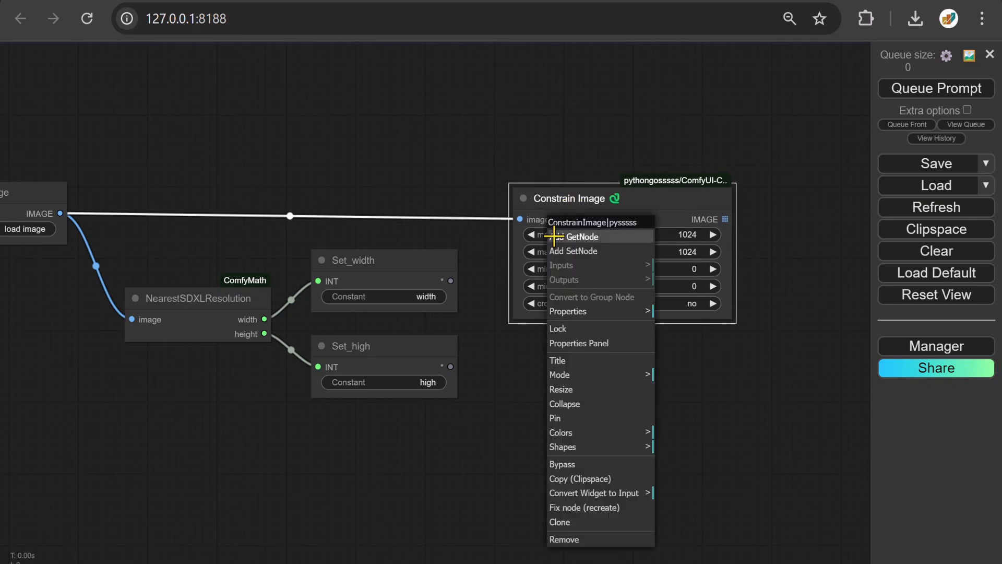
pyautogui.click(623, 493)
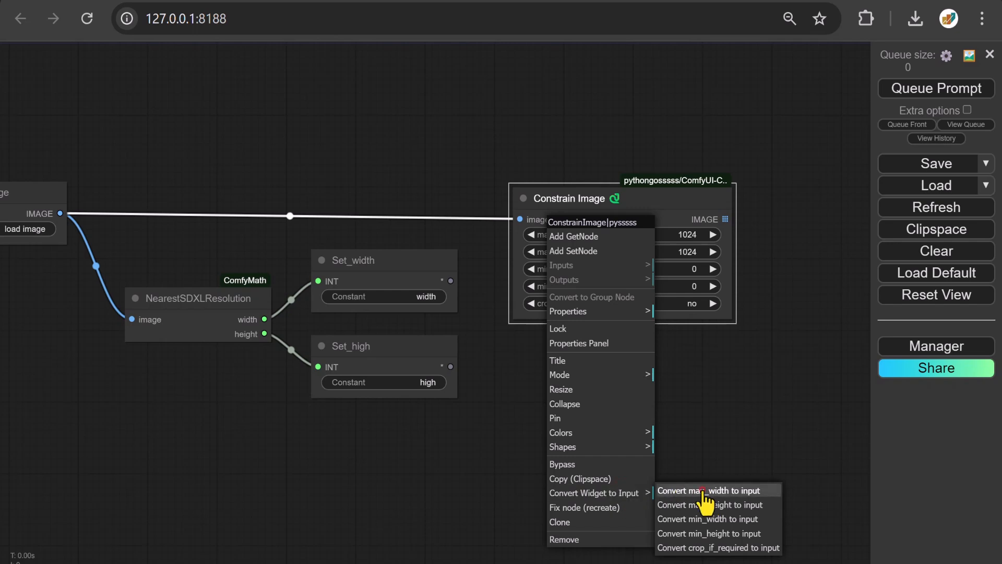
pyautogui.click(702, 491)
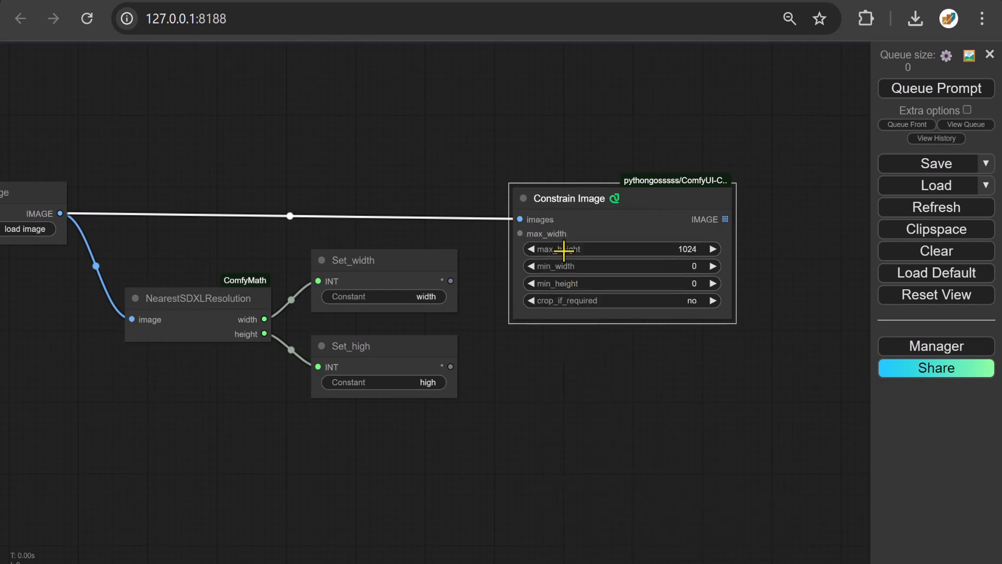
pyautogui.rightClick(564, 250)
pyautogui.click(630, 503)
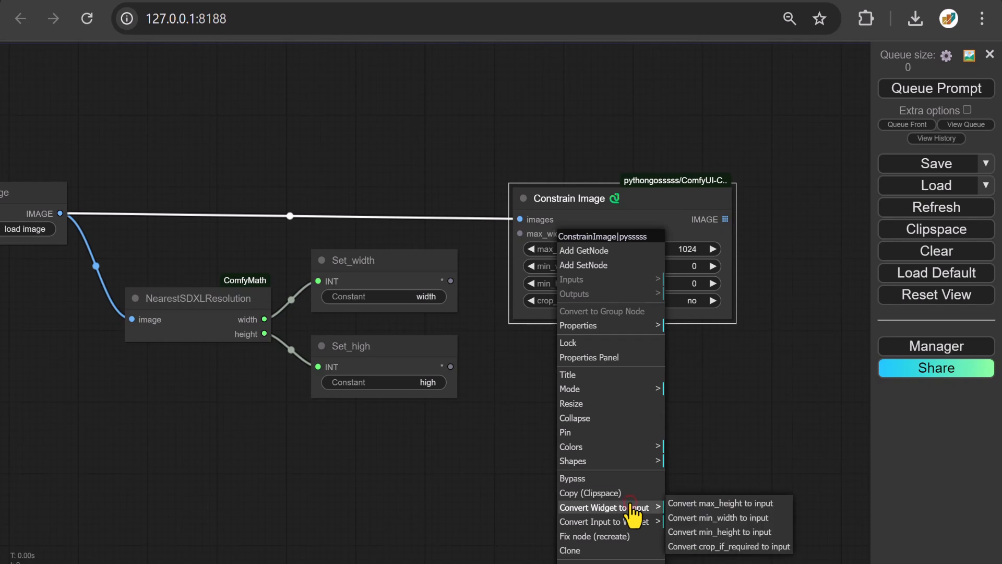
pyautogui.click(706, 503)
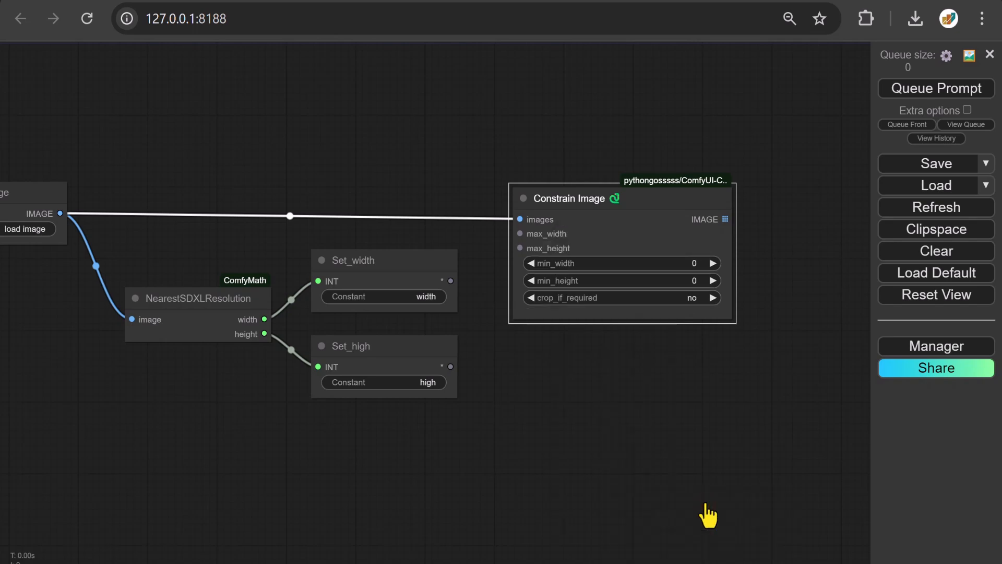
# - Connect Set_width's output to Constrain Image's max_width input and Set_high's output to its max_height input
pyautogui.moveTo(450, 280); pyautogui.dragTo(517, 233)
pyautogui.moveTo(451, 366); pyautogui.dragTo(520, 245)
pyautogui.scroll(-5, 521, 245)
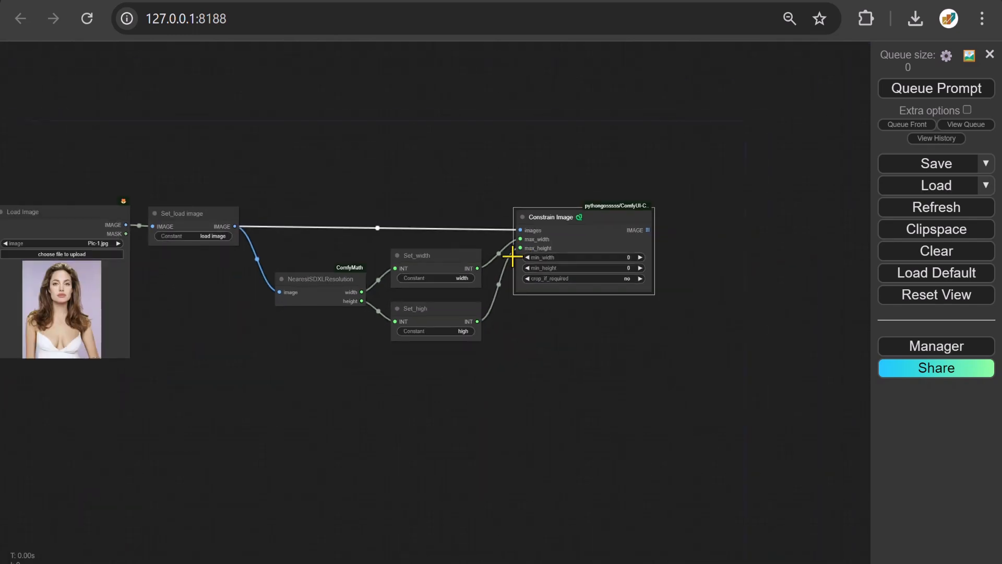
# - Add a group enclosing the checkpoint, VAE, image and resolution nodes, and fit it to its nodes
pyautogui.moveTo(199, 335); pyautogui.dragTo(491, 402)
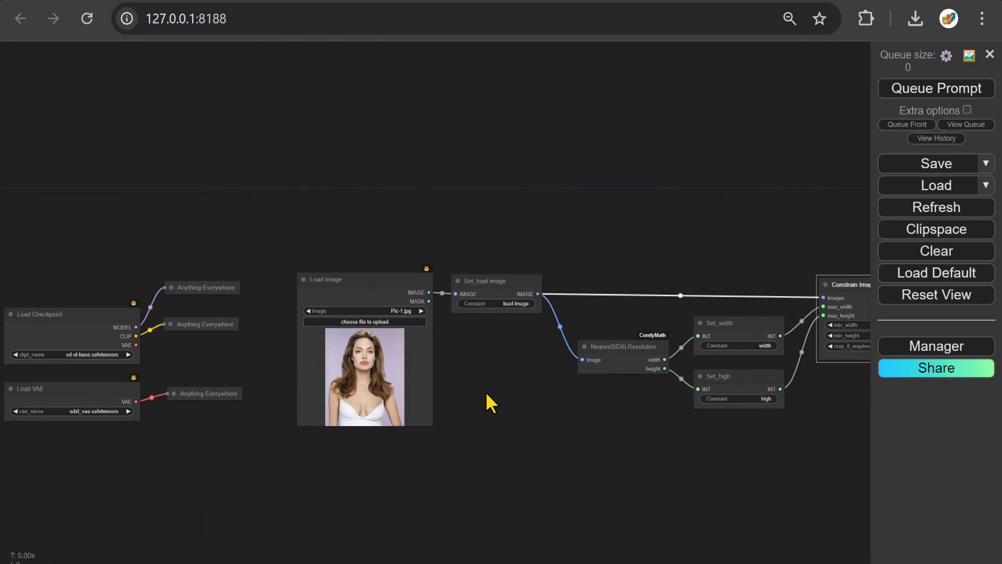
pyautogui.rightClick(55, 199)
pyautogui.click(79, 217)
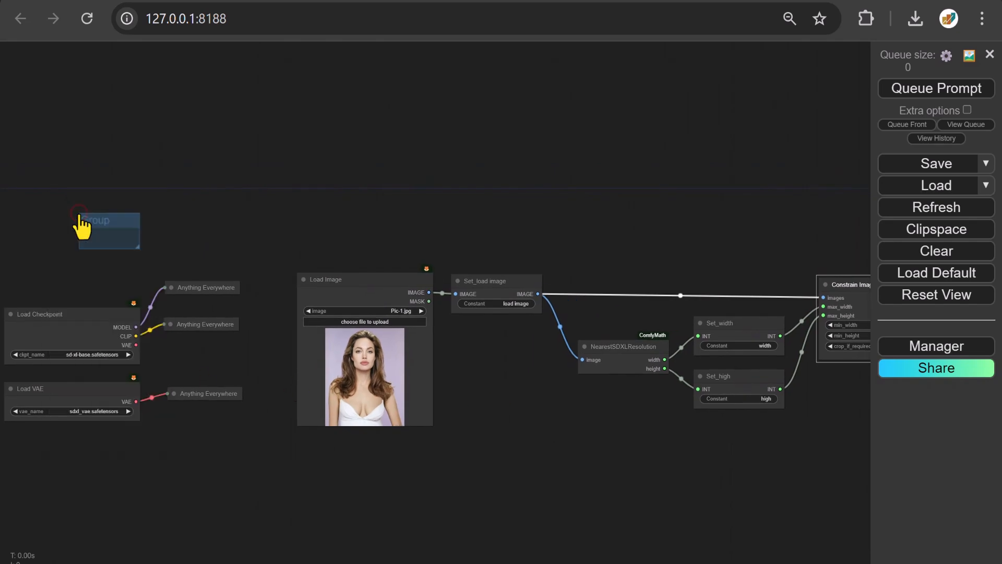
pyautogui.moveTo(137, 245); pyautogui.dragTo(852, 501)
pyautogui.rightClick(607, 220)
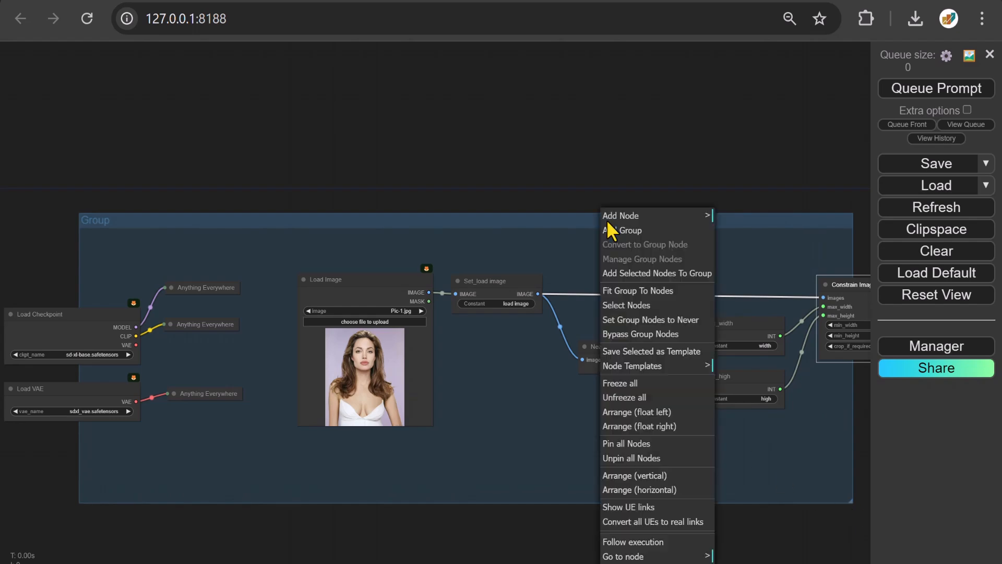
pyautogui.click(645, 293)
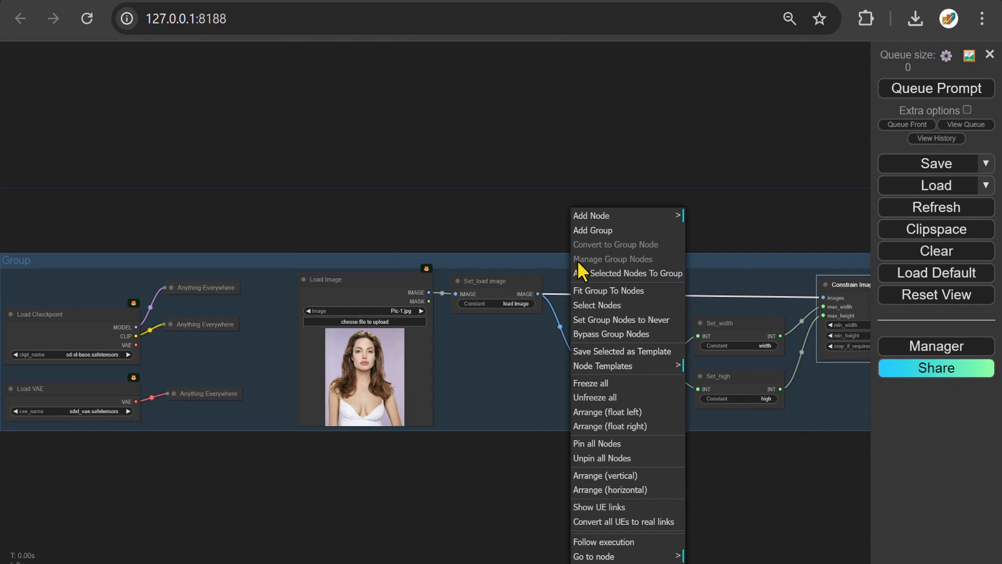
# - Change the new group's title to "Checkpoint & Image"
pyautogui.click(646, 524)
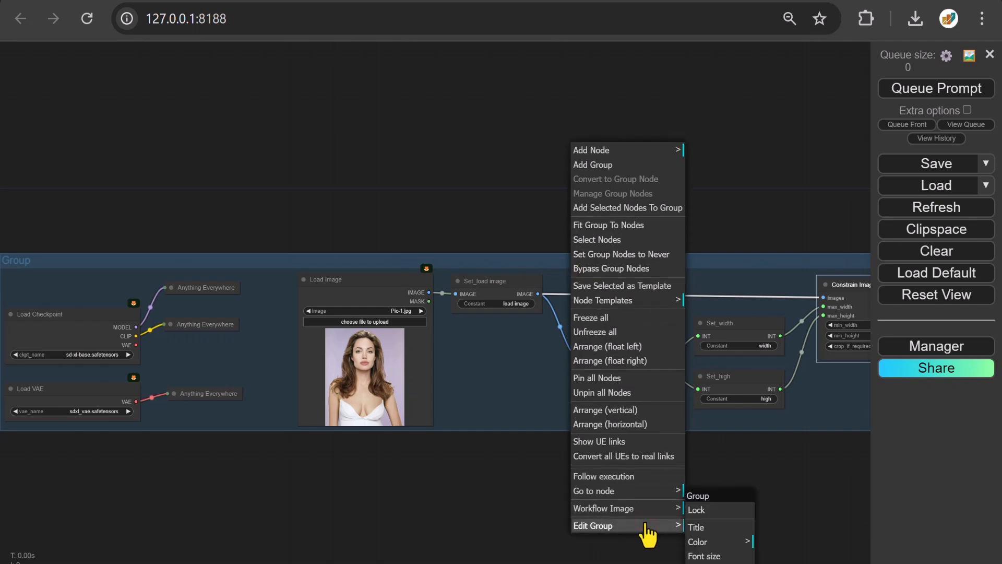
pyautogui.click(701, 526)
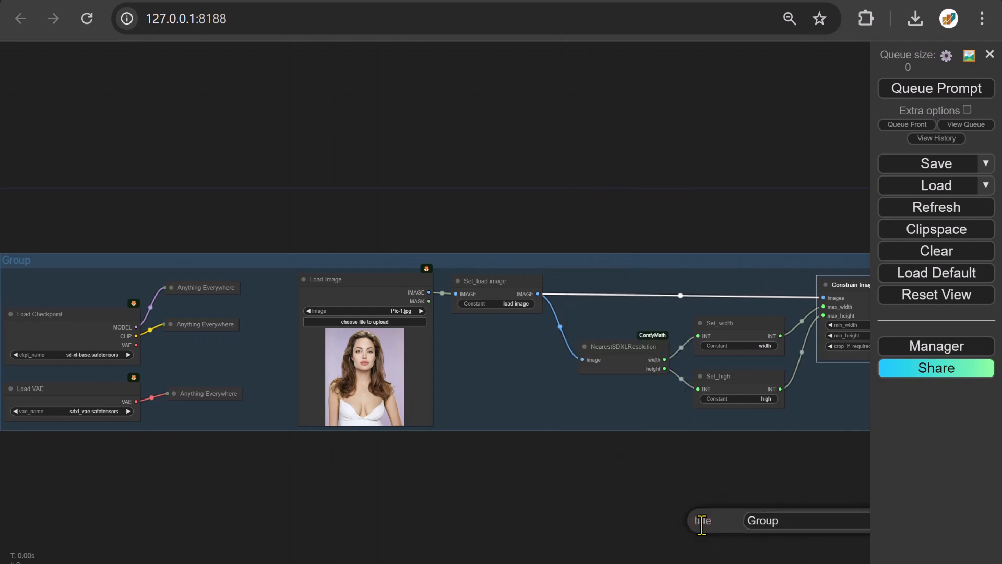
pyautogui.hotkey('ctrl', 'a')
pyautogui.write('Checkpoint & Image')
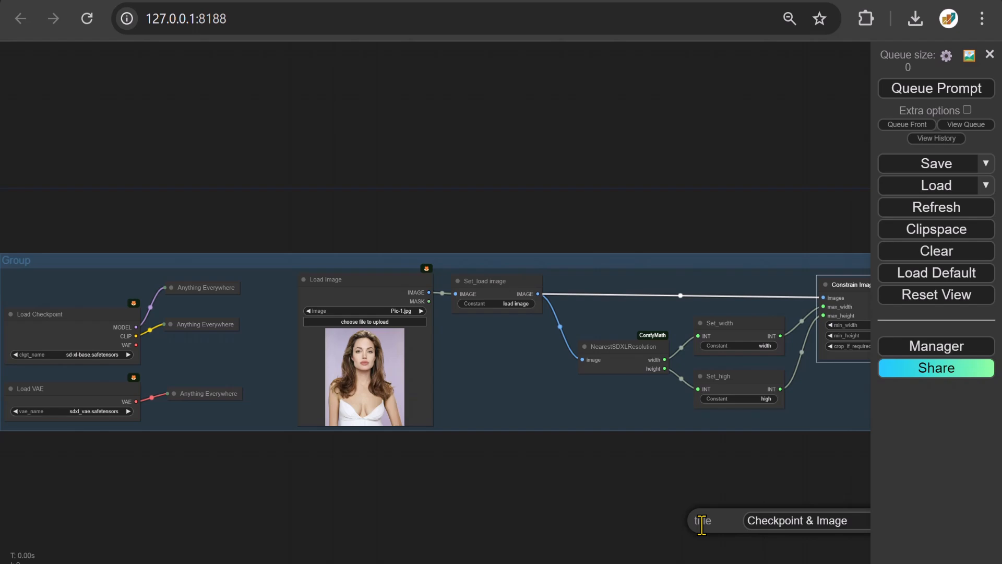
pyautogui.press('Return')
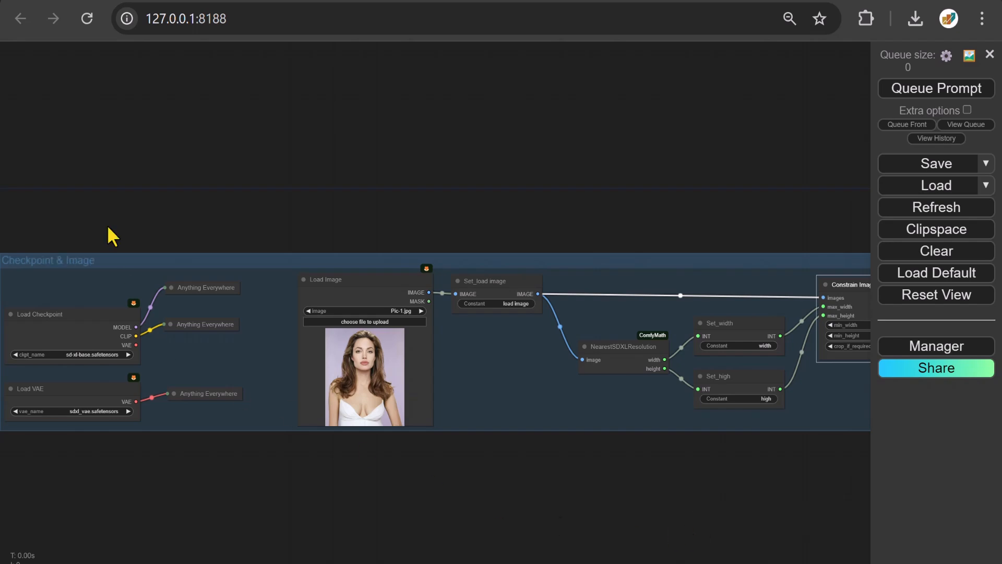
# - Add a BLIP Analyze Image node in the empty area above the Checkpoint & Image group
pyautogui.moveTo(90, 169); pyautogui.dragTo(461, 249)
pyautogui.scroll(2, 457, 234)
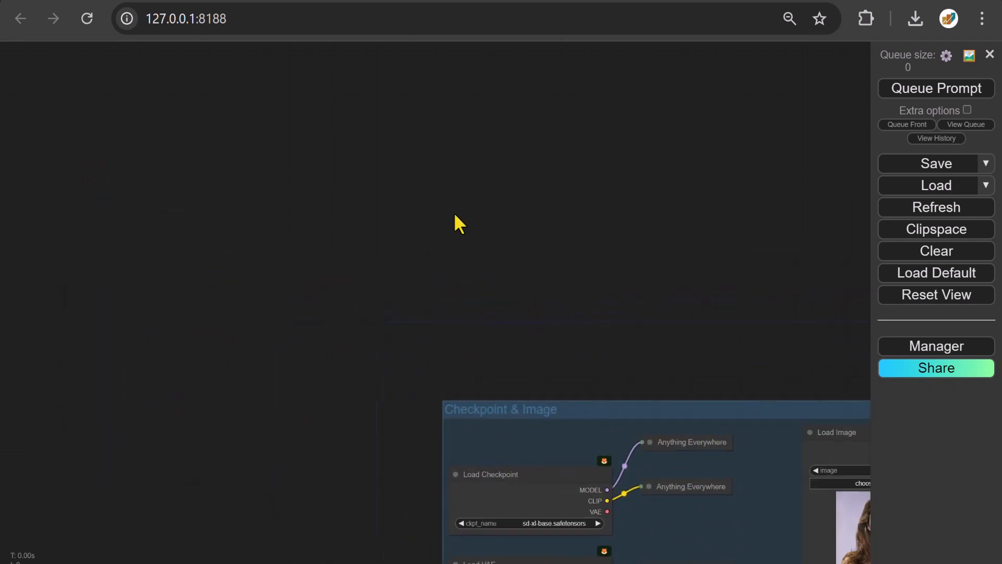
pyautogui.scroll(2, 458, 225)
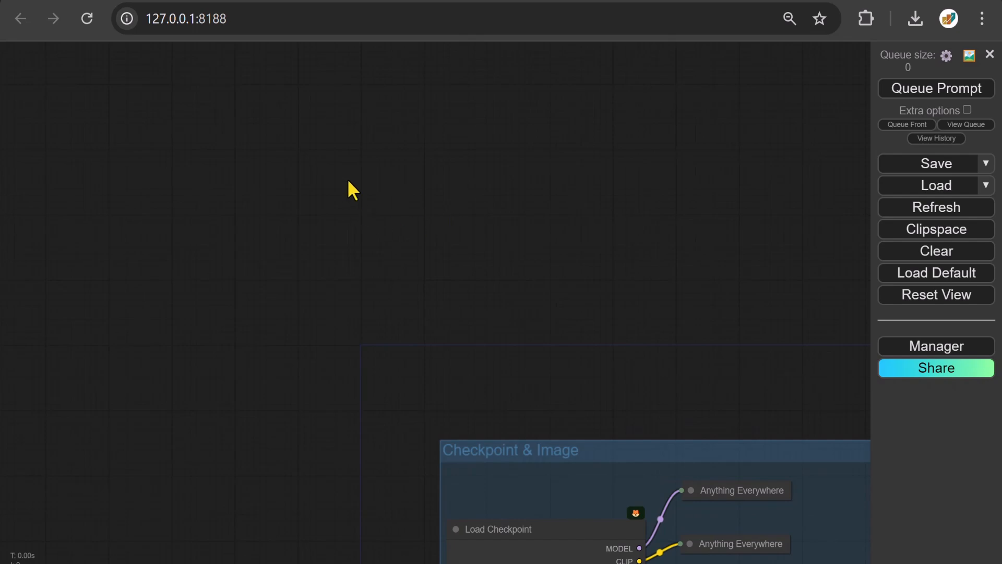
pyautogui.doubleClick(333, 181)
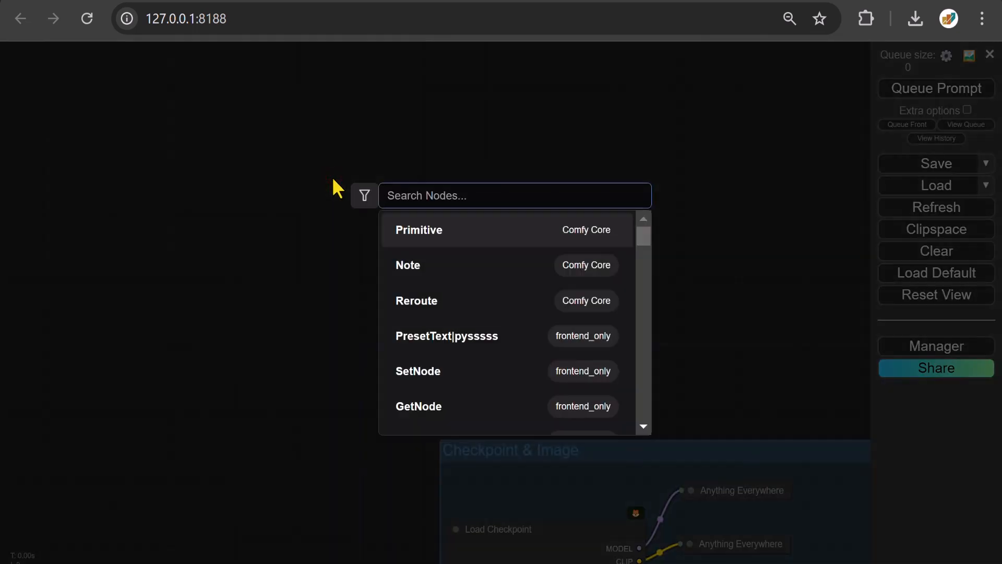
pyautogui.write('blip analuze')
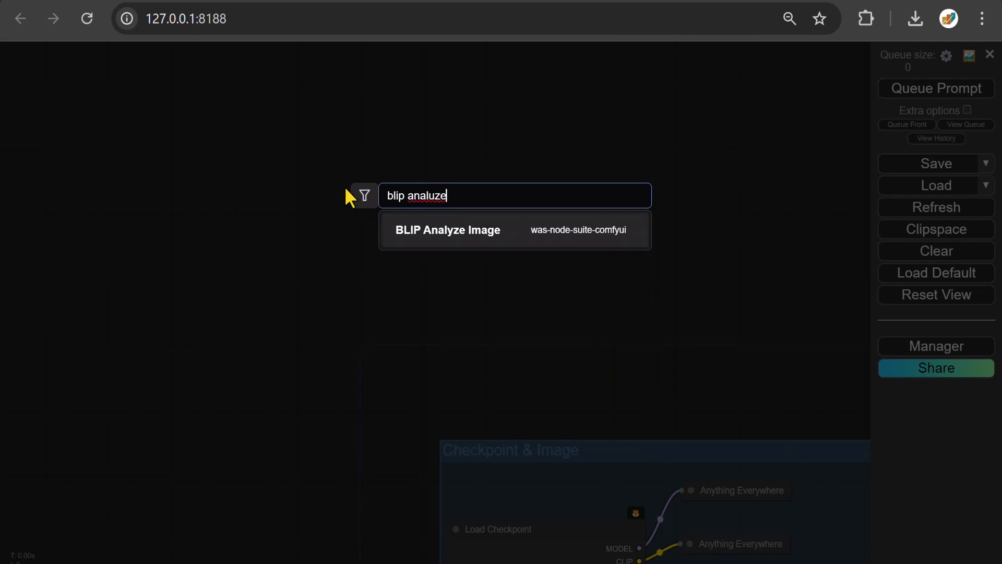
pyautogui.press('BackSpace')
pyautogui.click(435, 230)
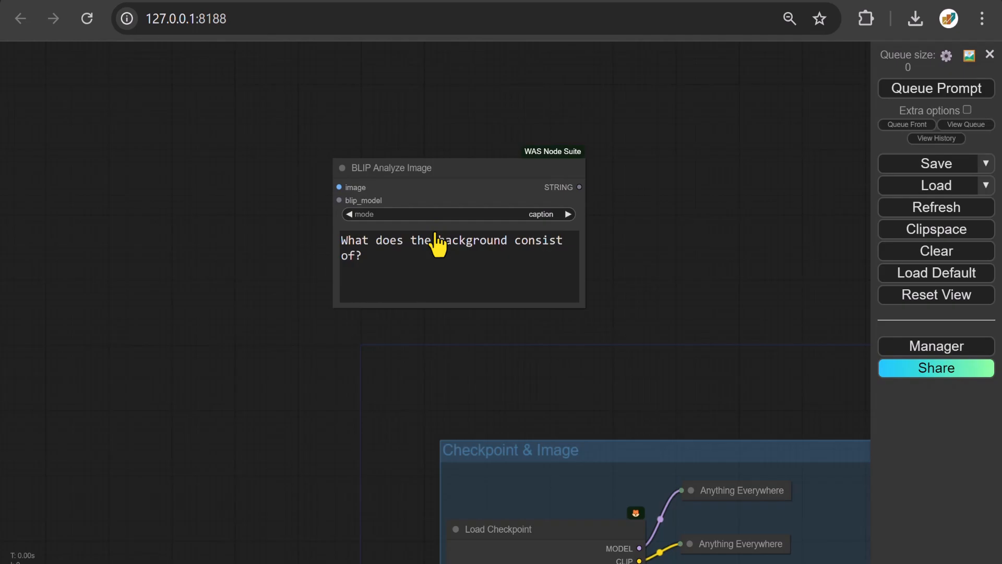
# - Add a GetNode and place it to the upper left of the BLIP Analyze Image node
pyautogui.doubleClick(205, 116)
pyautogui.write('ge')
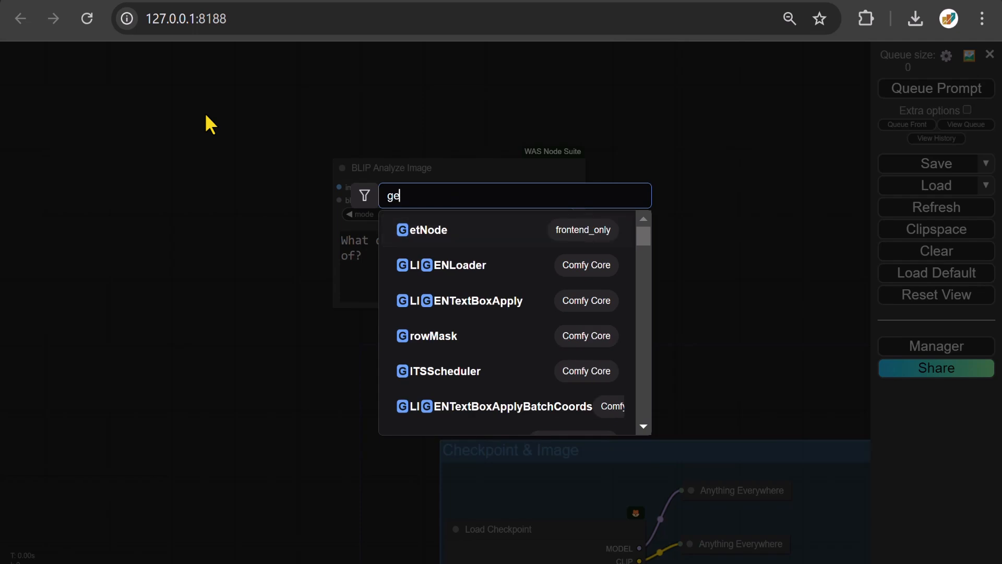
pyautogui.write('t')
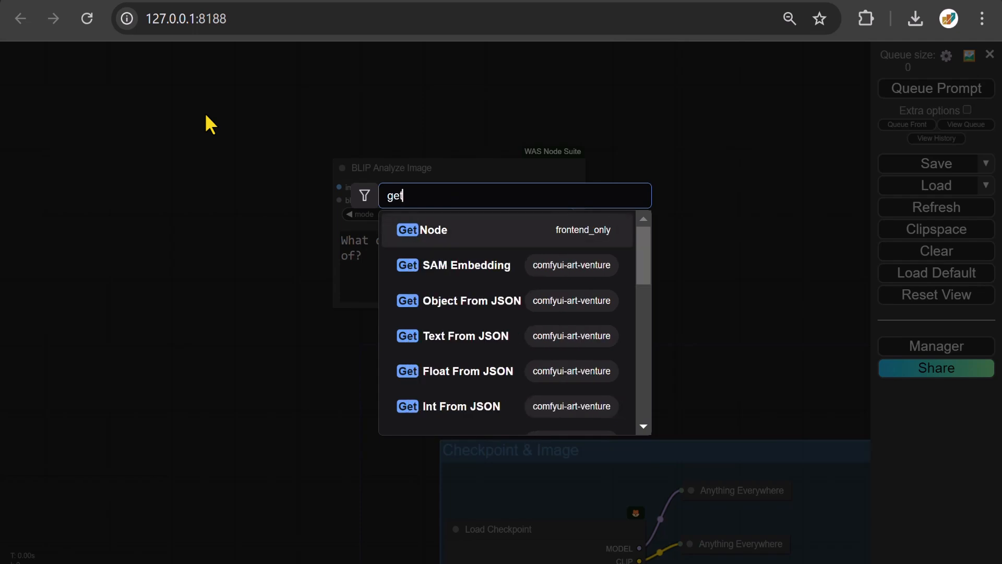
pyautogui.click(441, 245)
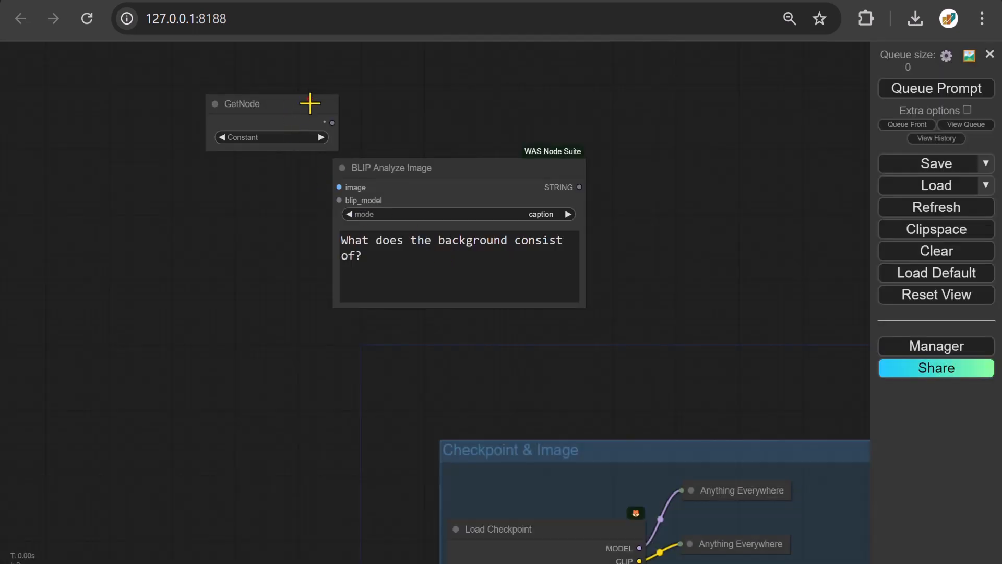
pyautogui.moveTo(310, 103); pyautogui.dragTo(250, 108)
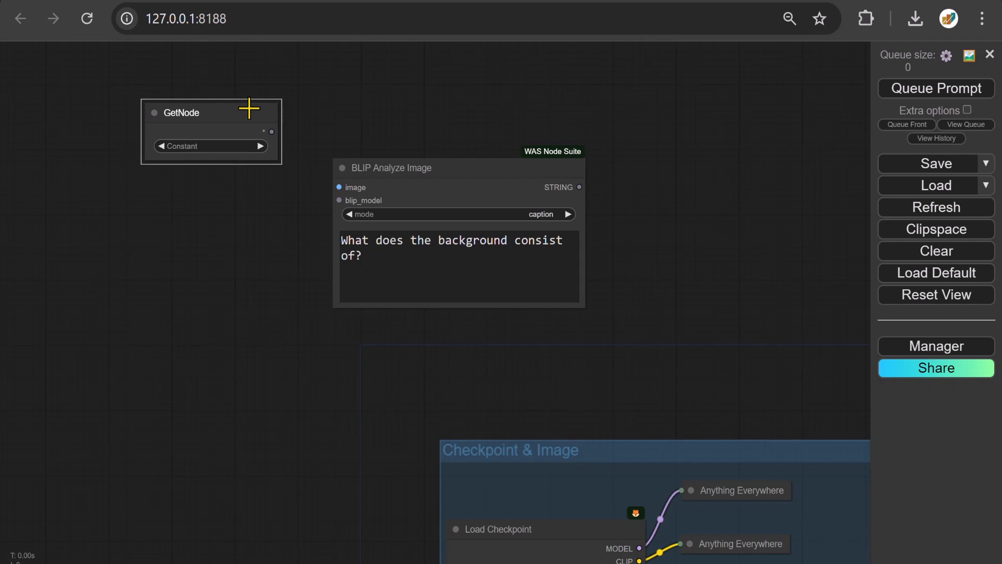
# - Set the GetNode's constant to "load image" and connect its IMAGE output to BLIP Analyze Image's image input
pyautogui.click(212, 146)
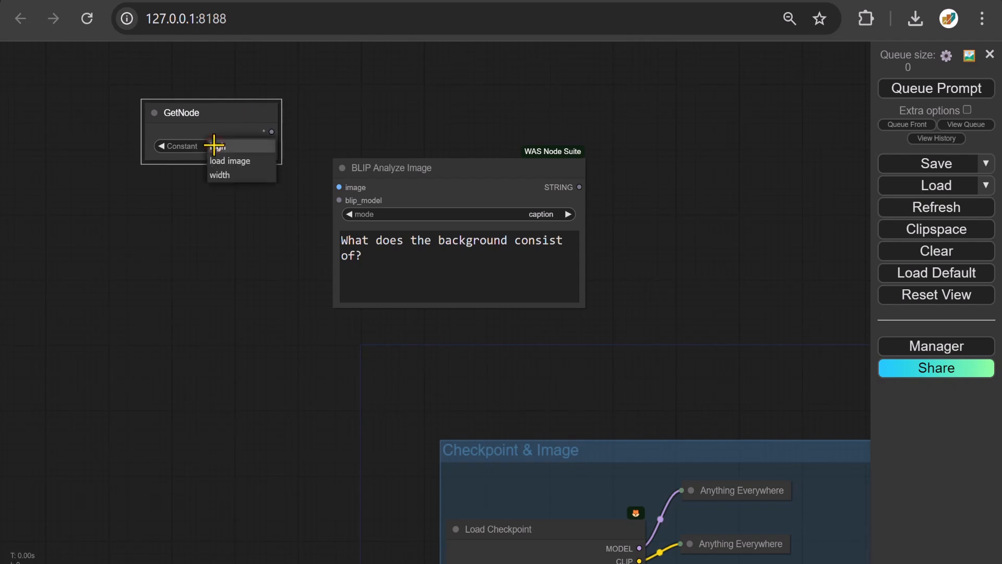
pyautogui.click(247, 162)
pyautogui.moveTo(272, 132); pyautogui.dragTo(306, 202)
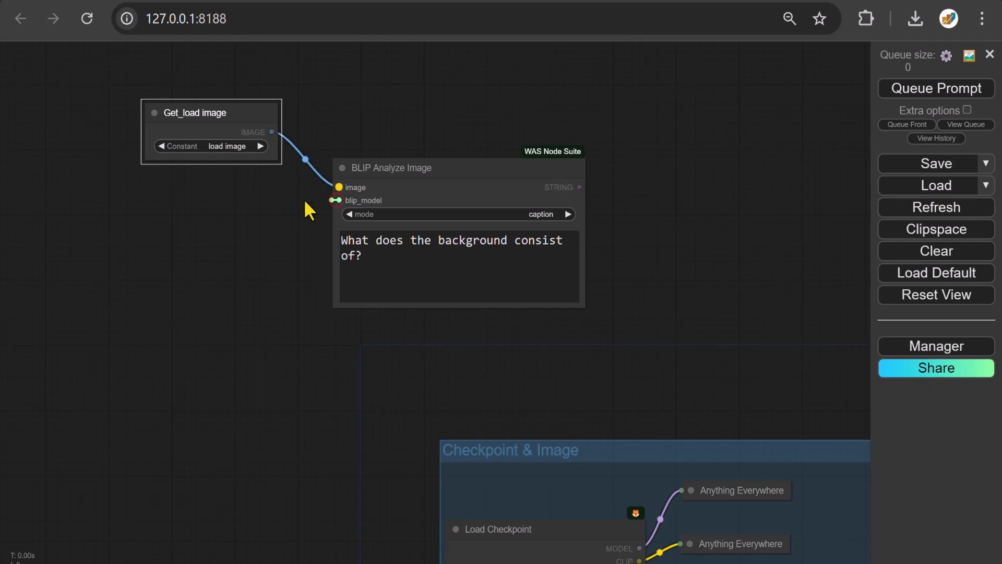
# - Add a BLIP Model Loader feeding BLIP Analyze Image's blip_model input and place it below Get_load image
pyautogui.moveTo(218, 200); pyautogui.dragTo(218, 200)
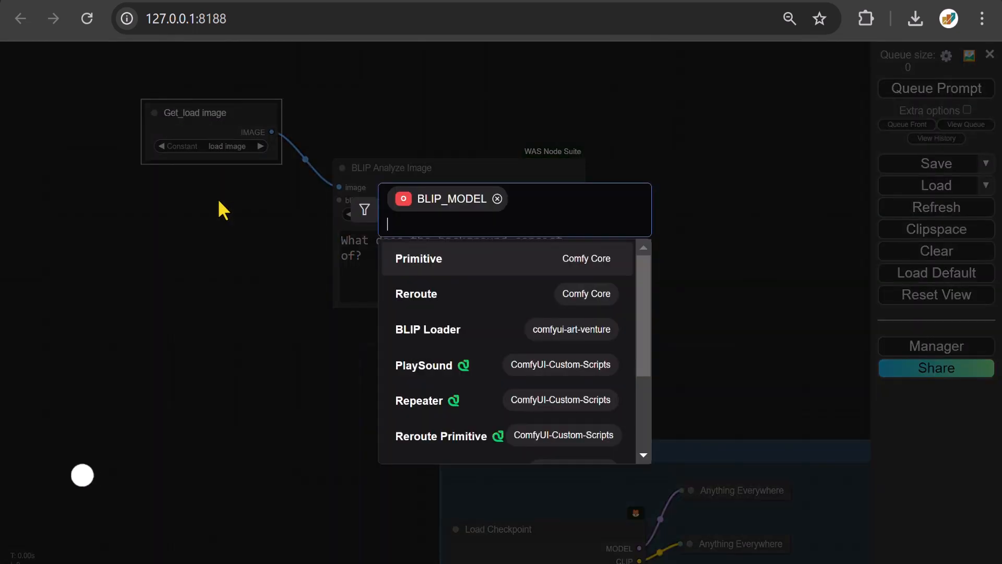
pyautogui.write('blip model')
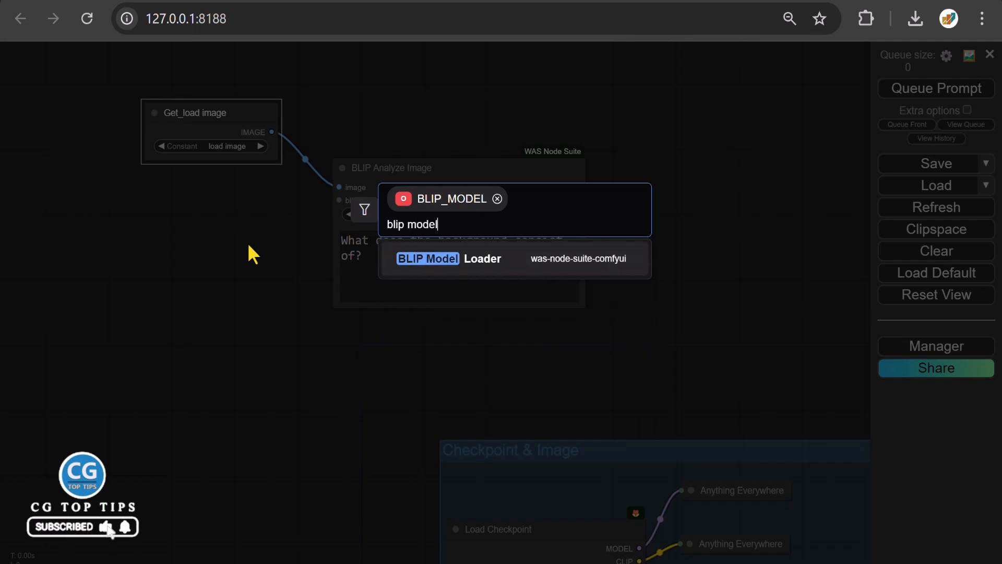
pyautogui.click(429, 261)
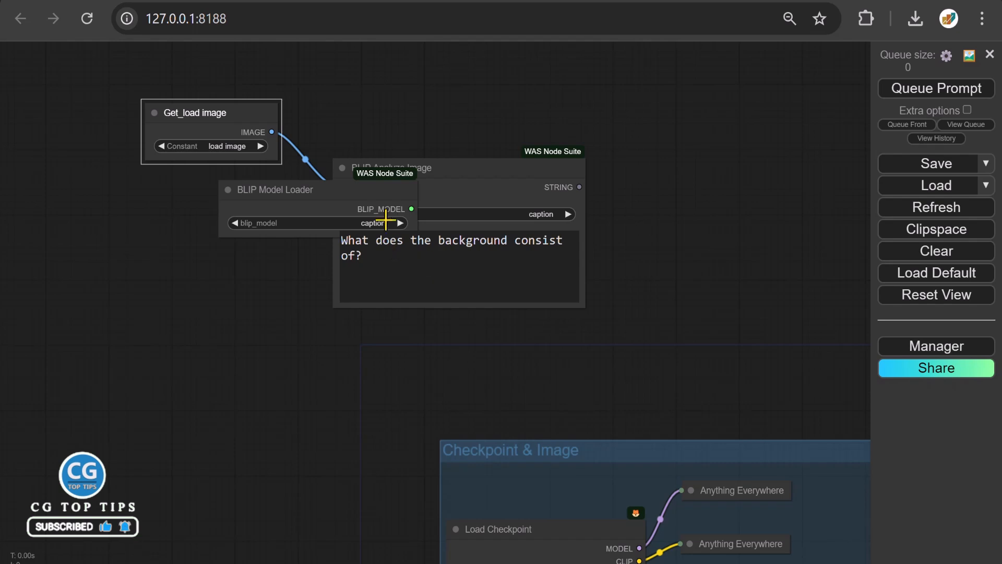
pyautogui.moveTo(384, 193); pyautogui.dragTo(247, 193)
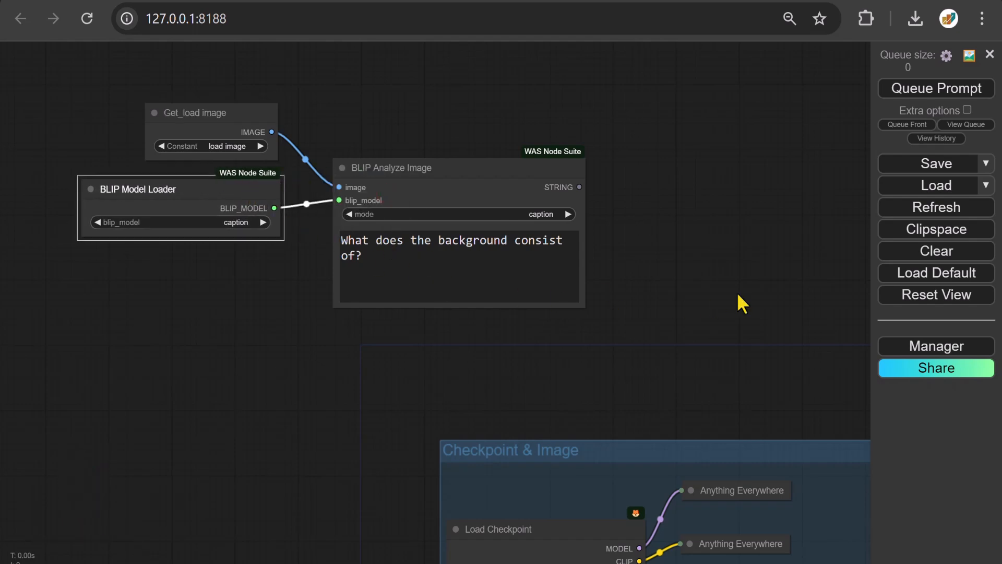
# - Add a U-NAI Get Text node fed by BLIP Analyze Image's STRING output and enlarge it
pyautogui.moveTo(737, 293); pyautogui.dragTo(289, 302)
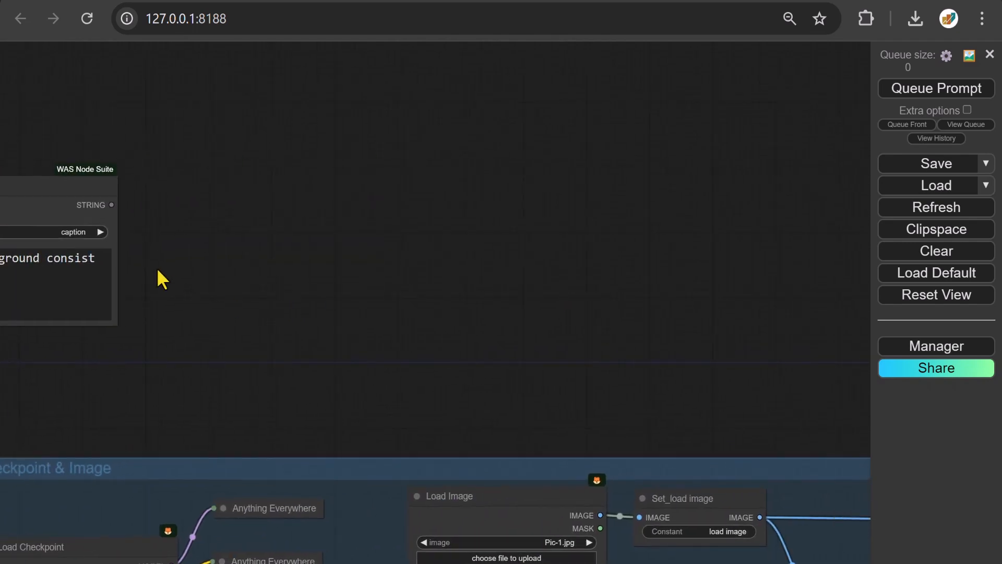
pyautogui.moveTo(112, 204); pyautogui.dragTo(183, 107)
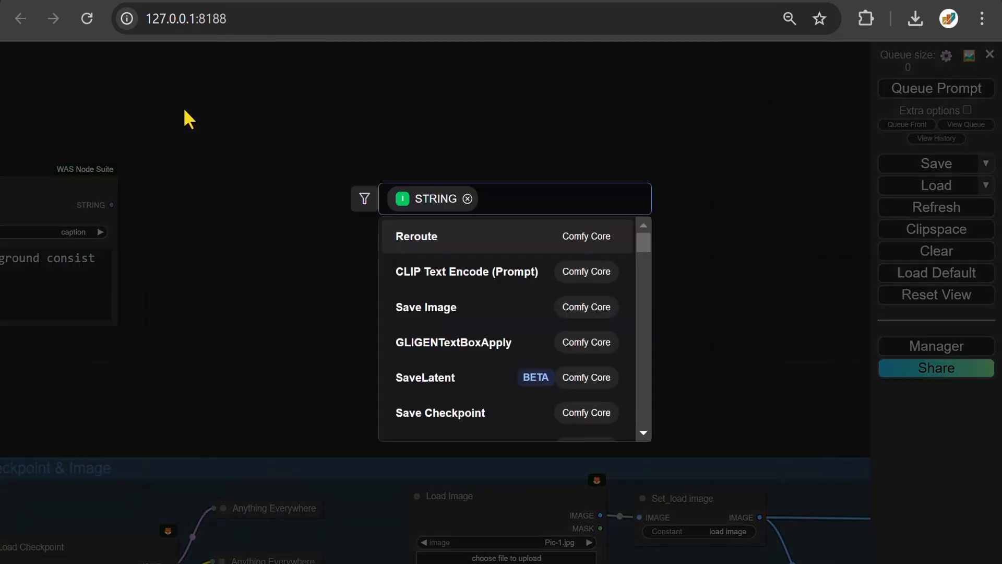
pyautogui.write('get tex')
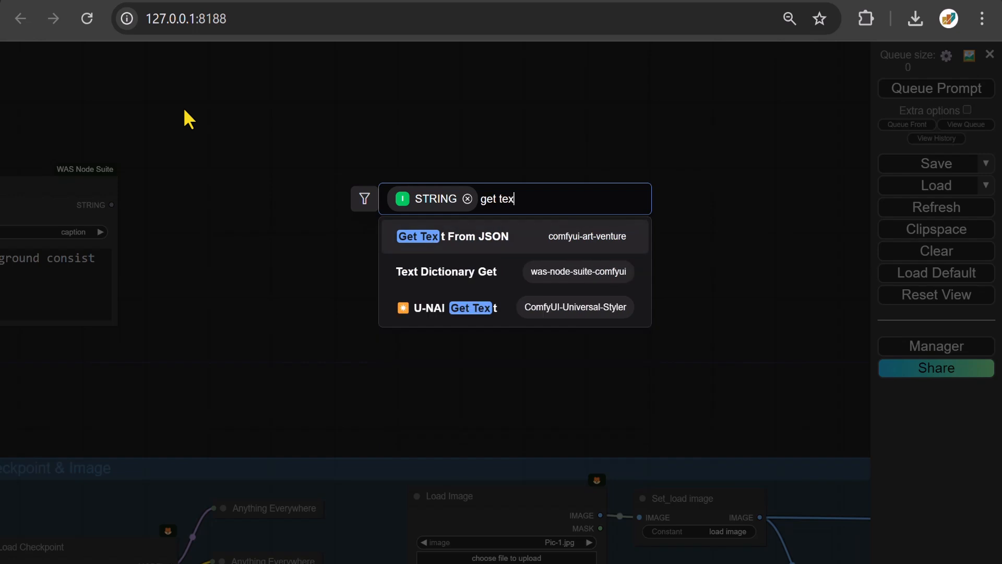
pyautogui.write('t')
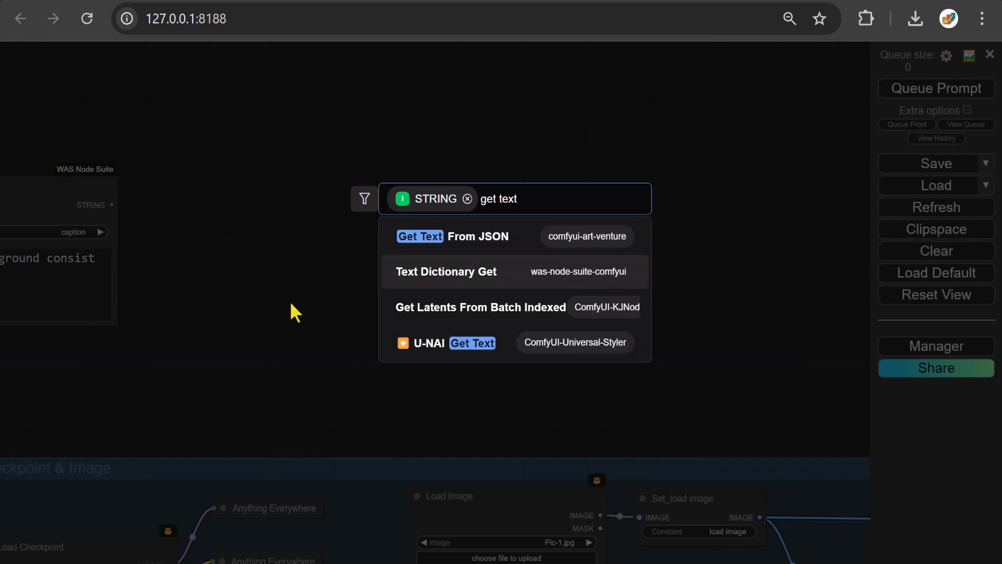
pyautogui.click(434, 349)
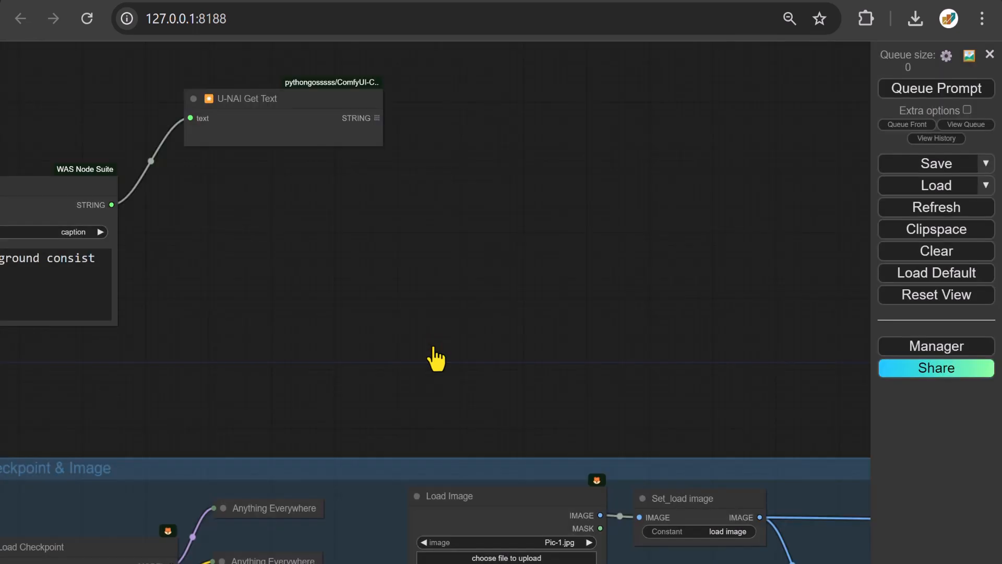
pyautogui.moveTo(383, 148); pyautogui.dragTo(410, 222)
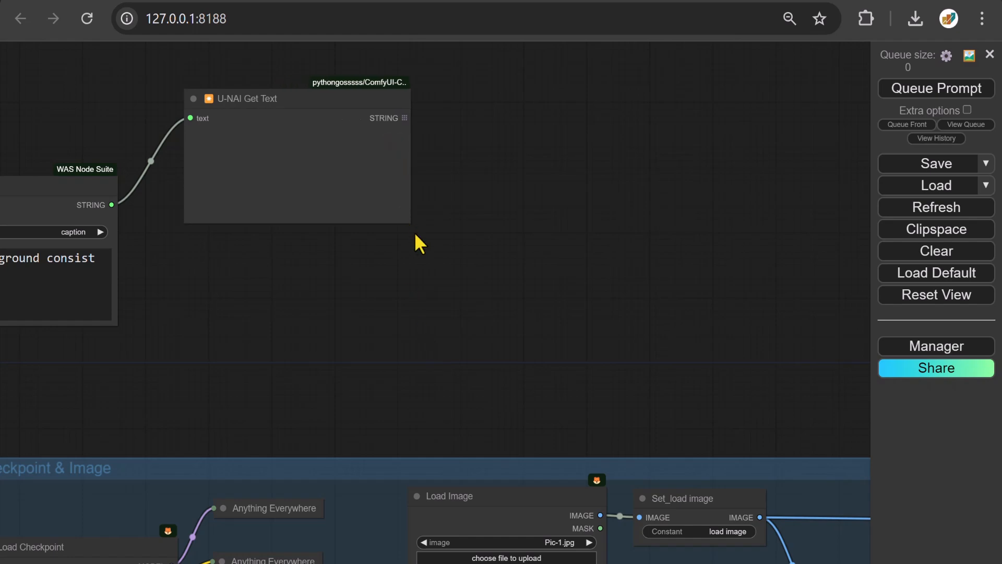
# - Add a Text Concatenate node and place it to the lower right of the U-NAI Get Text node
pyautogui.doubleClick(475, 248)
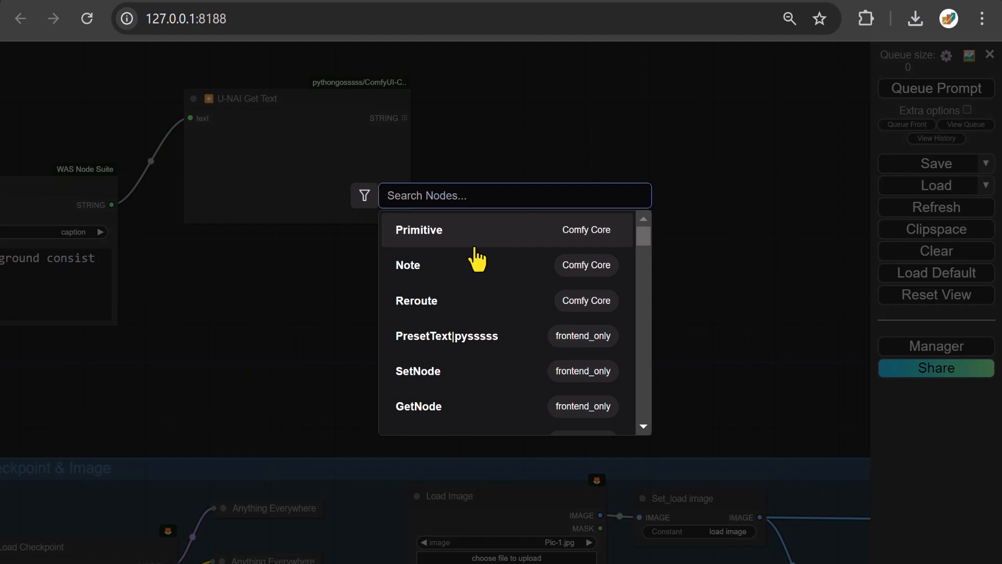
pyautogui.write('text con')
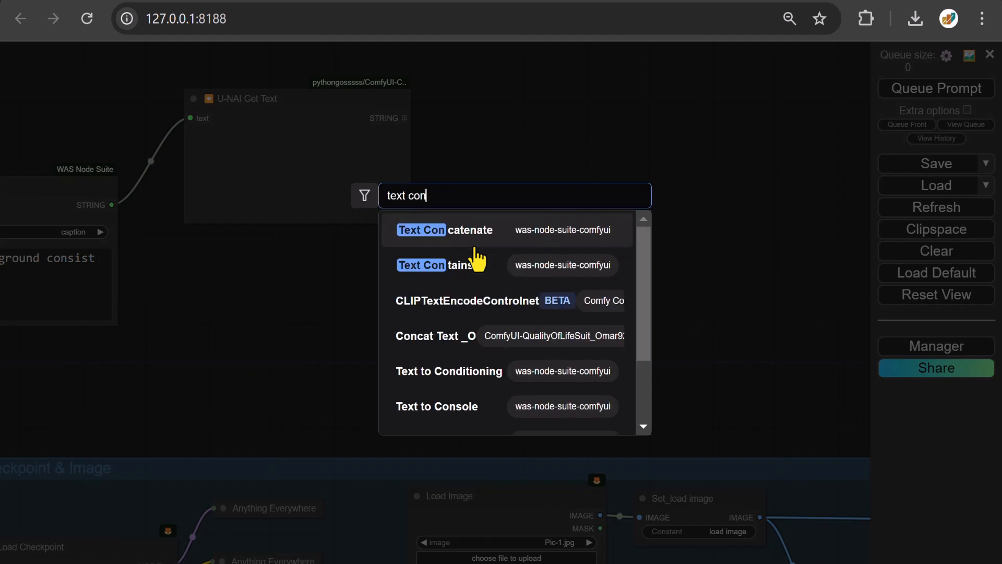
pyautogui.write('ca')
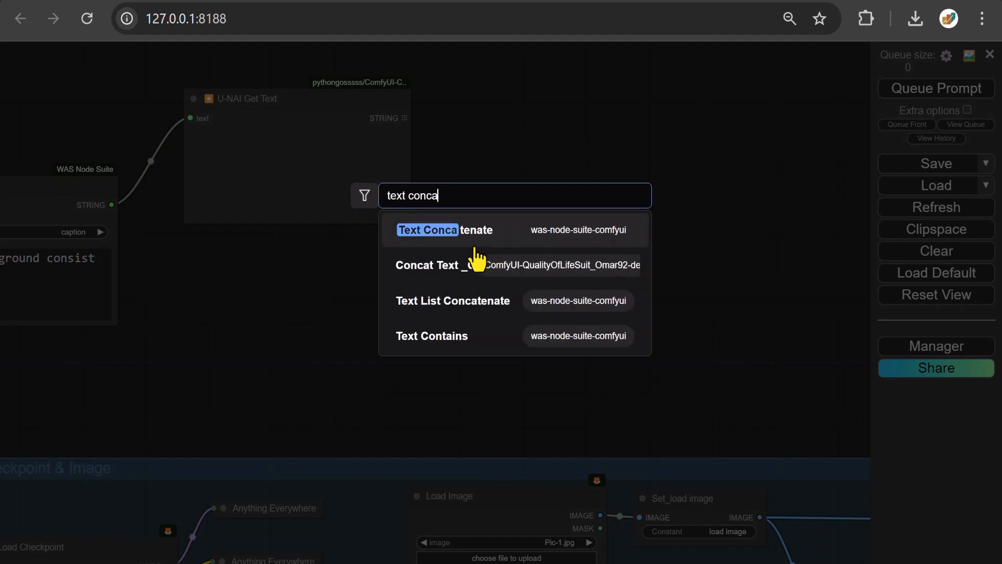
pyautogui.click(455, 243)
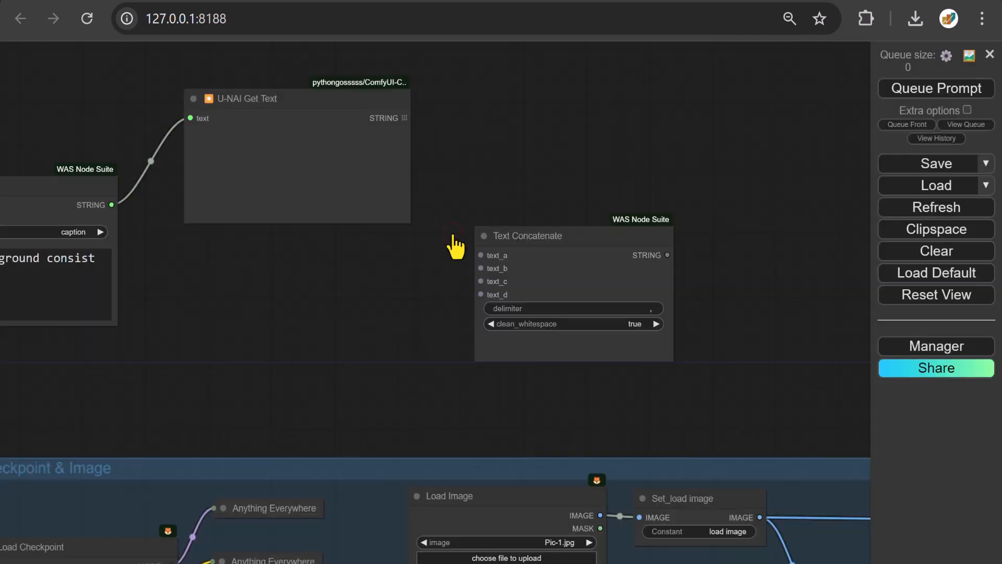
pyautogui.moveTo(554, 238); pyautogui.dragTo(526, 261)
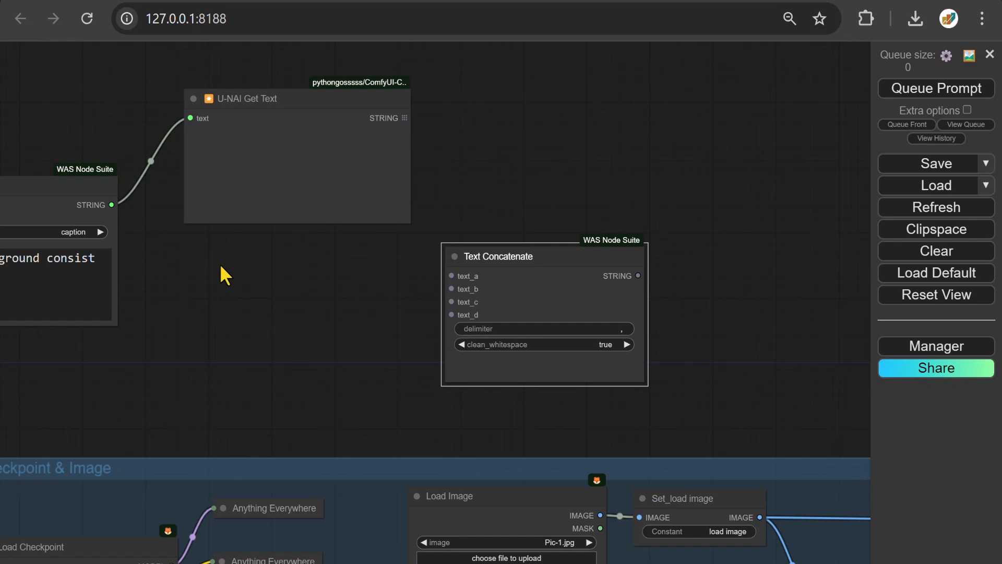
# - Add a Text String node and connect its last three outputs to Text Concatenate's text_b, text_c and text_d, and U-NAI Get Text's output to text_a
pyautogui.doubleClick(221, 265)
pyautogui.write('t')
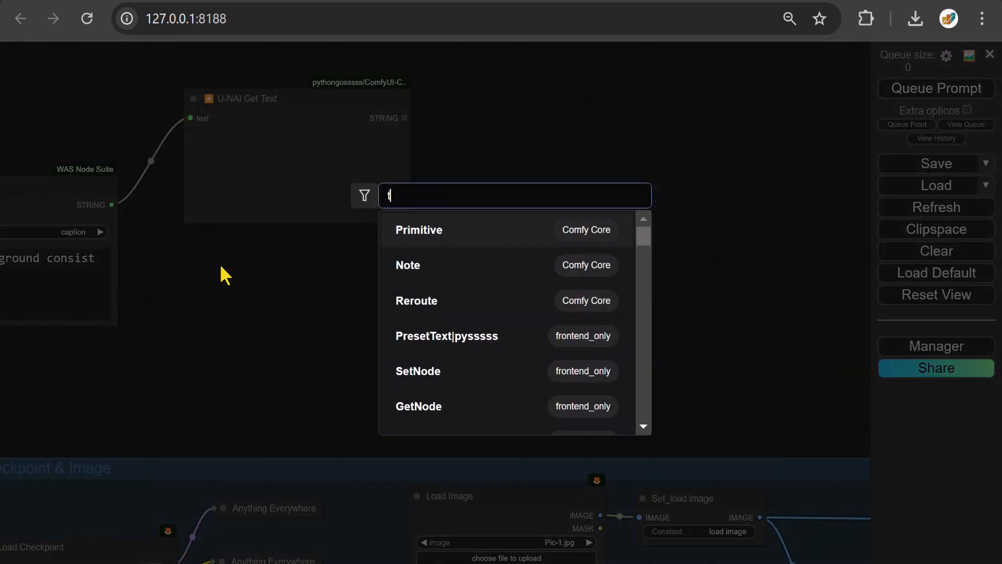
pyautogui.write('ext string')
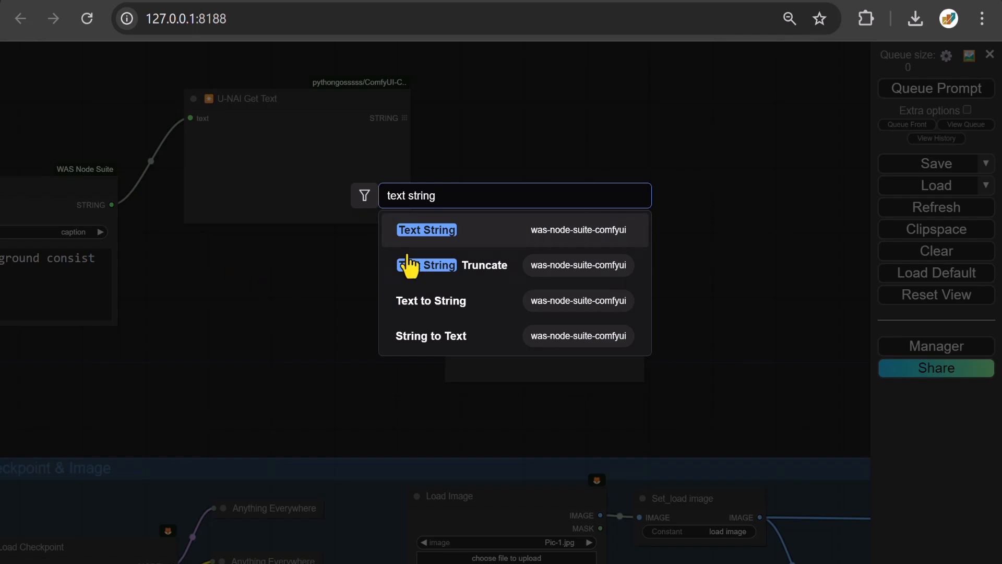
pyautogui.click(423, 233)
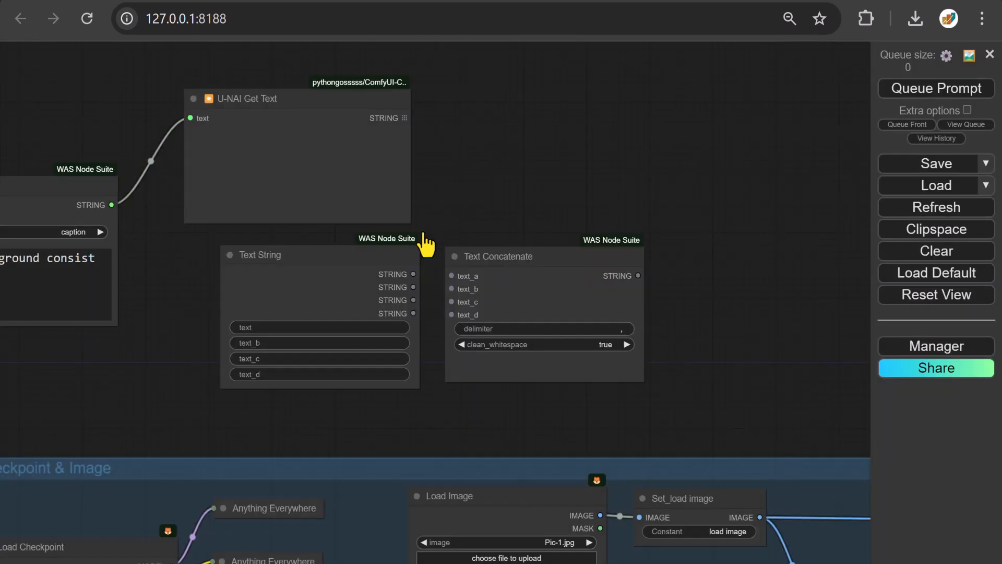
pyautogui.moveTo(405, 118); pyautogui.dragTo(451, 314)
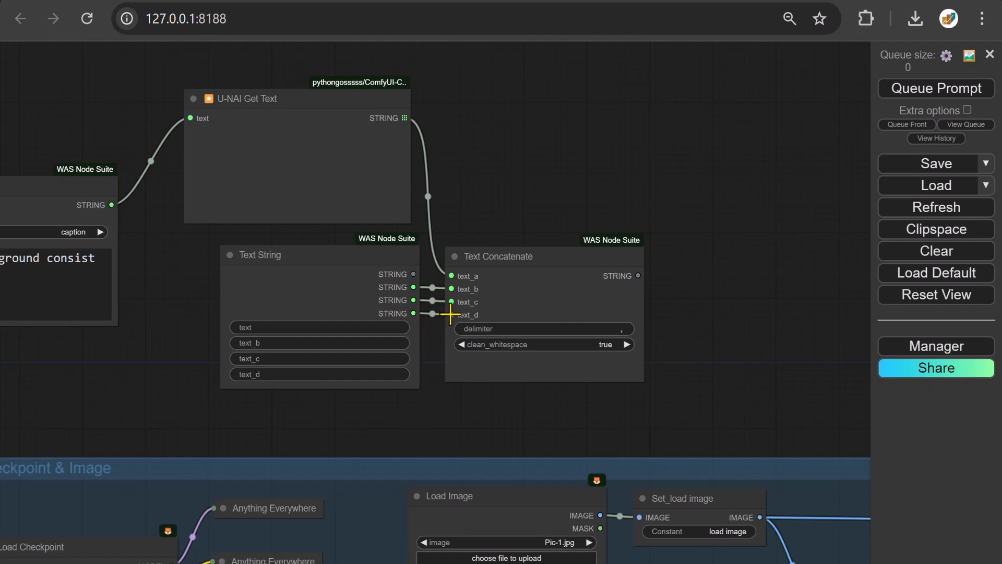
# - Set Text String's text to ",black and white,", text_b to "colorless," and text_c to "klineart, finework", and Text Concatenate's clean_whitespace to false
pyautogui.click(364, 328)
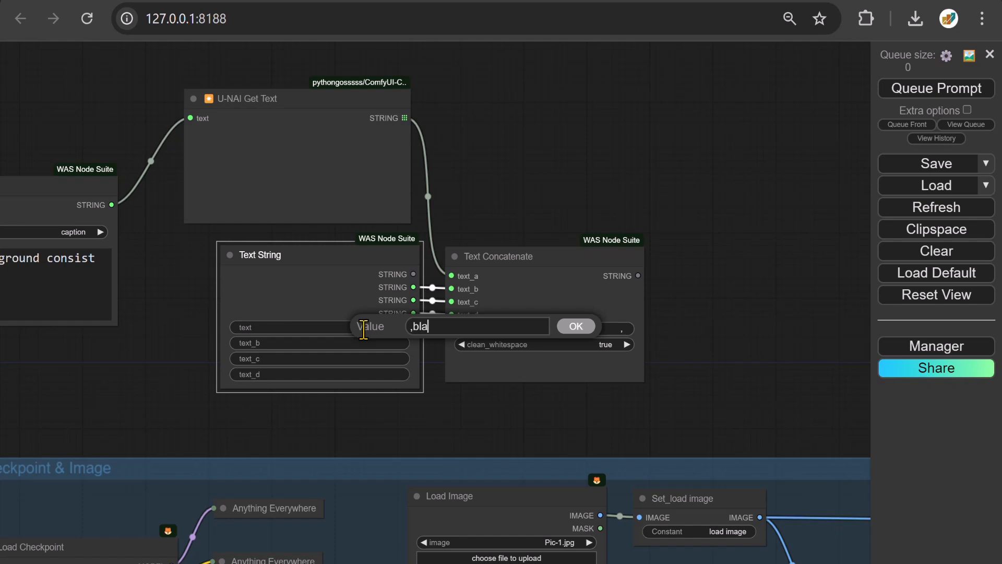
pyautogui.write(',black and white,')
pyautogui.press('Return')
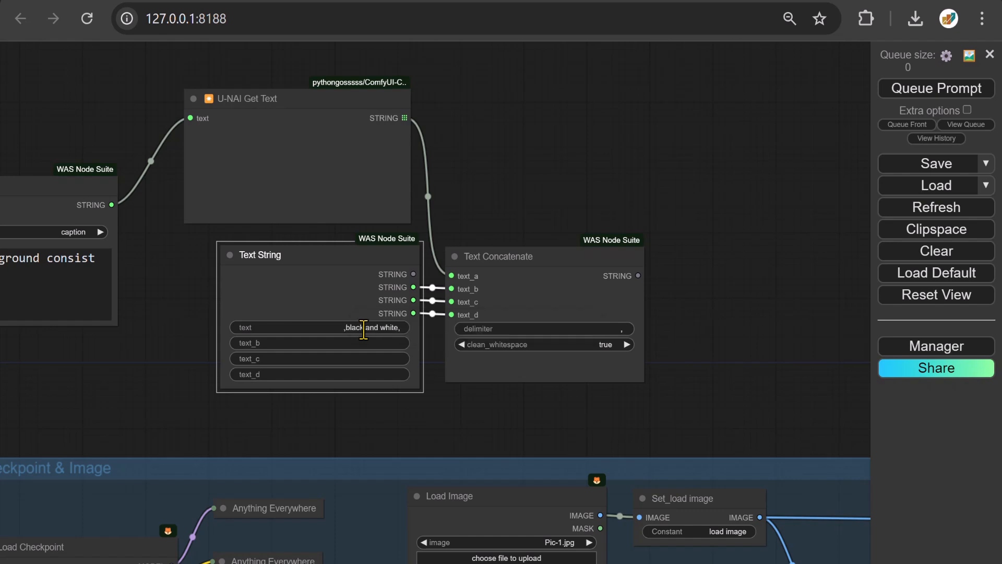
pyautogui.click(355, 339)
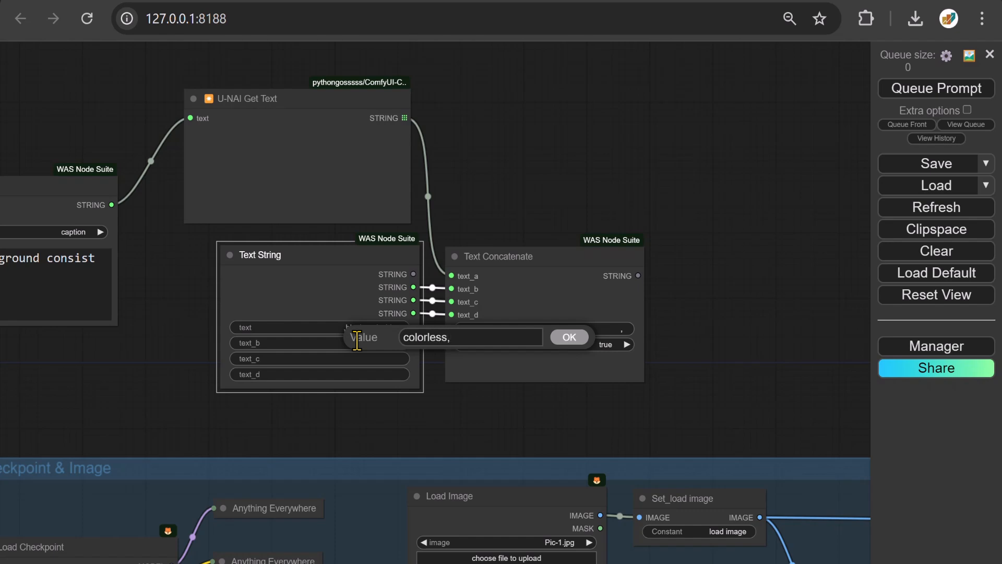
pyautogui.press('Return')
pyautogui.click(351, 359)
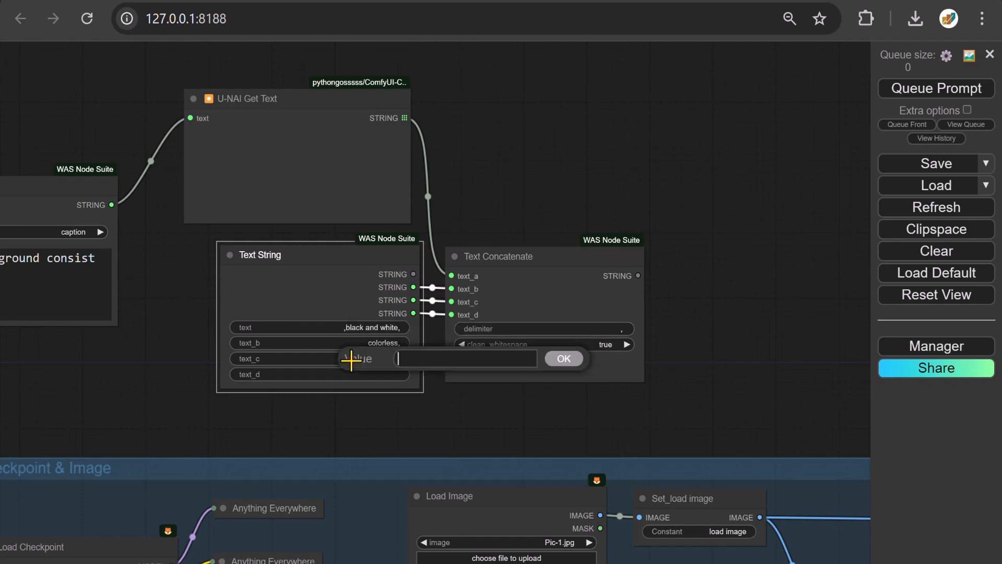
pyautogui.write('klineart, fi')
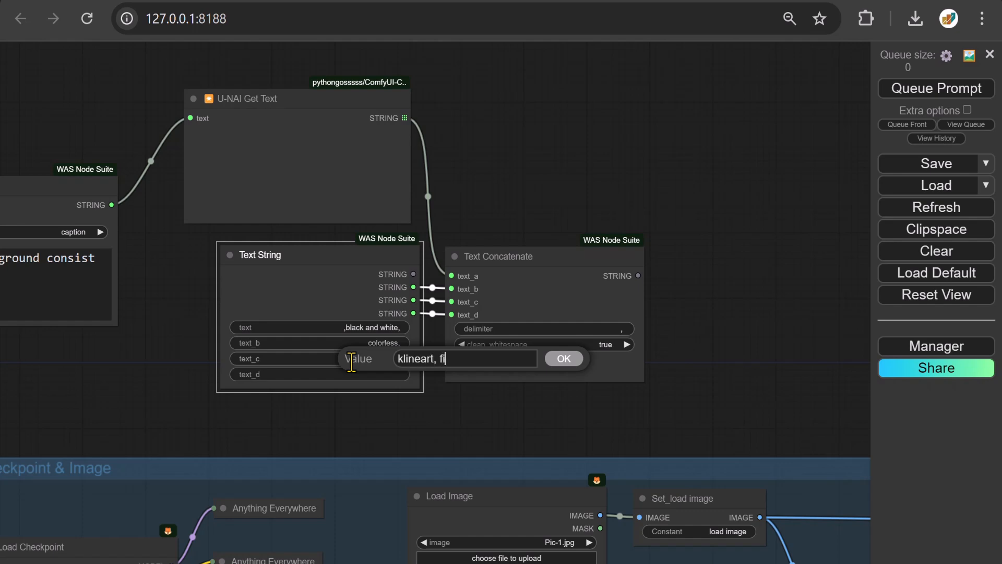
pyautogui.write('nework')
pyautogui.press('Return')
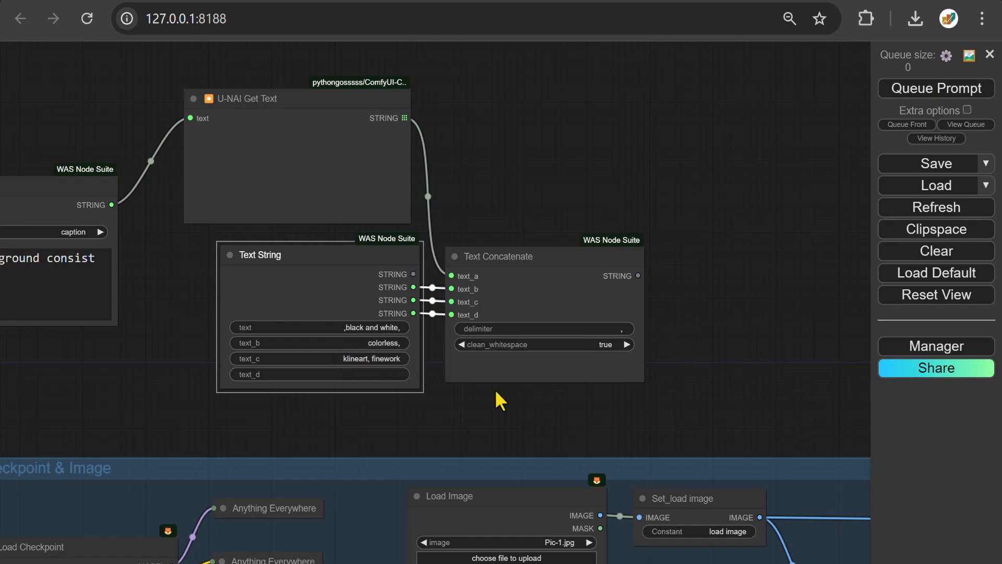
pyautogui.click(581, 344)
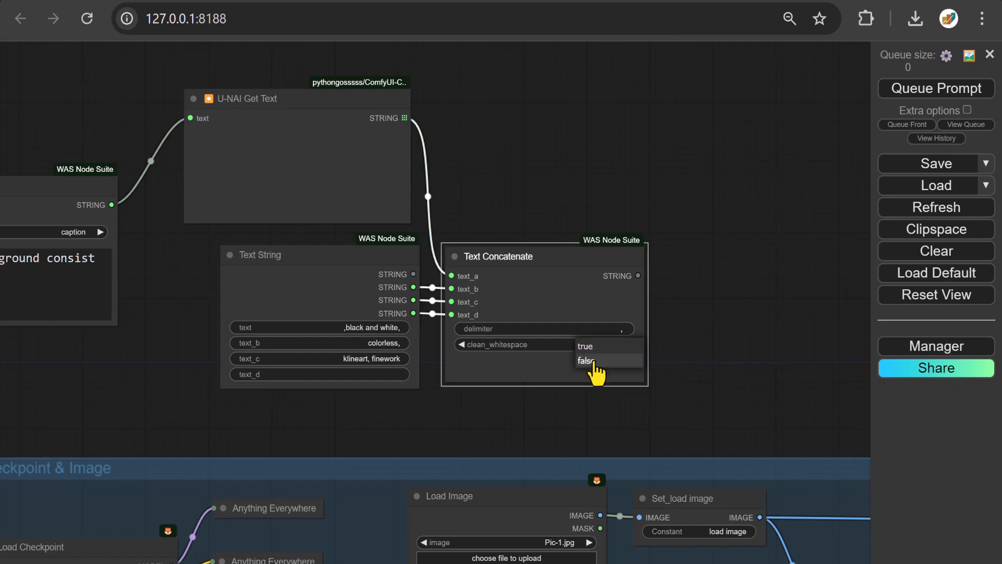
pyautogui.click(587, 360)
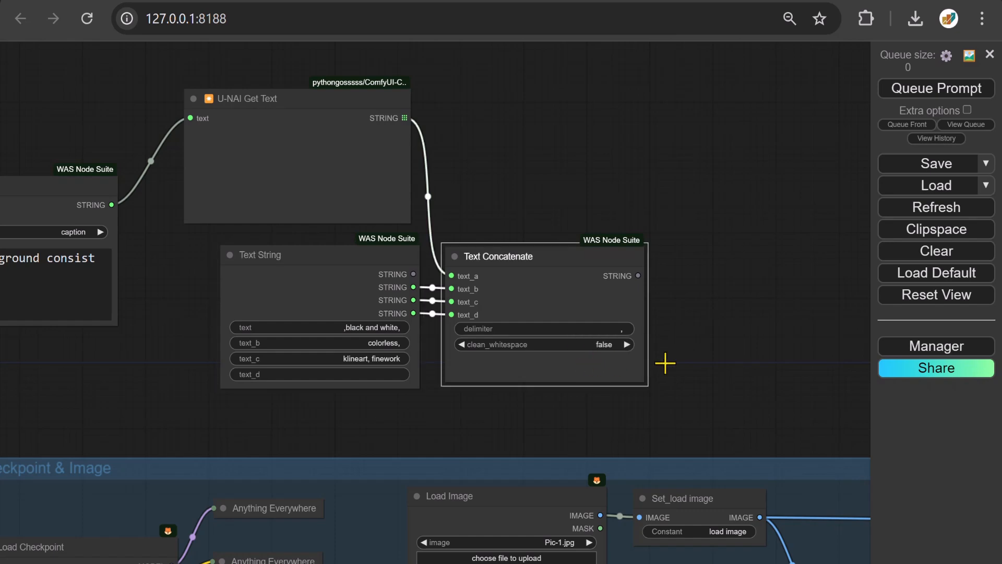
# - Add an SDXL Prompt Styler node in the empty area to the right of Text Concatenate
pyautogui.moveTo(776, 299); pyautogui.dragTo(346, 251)
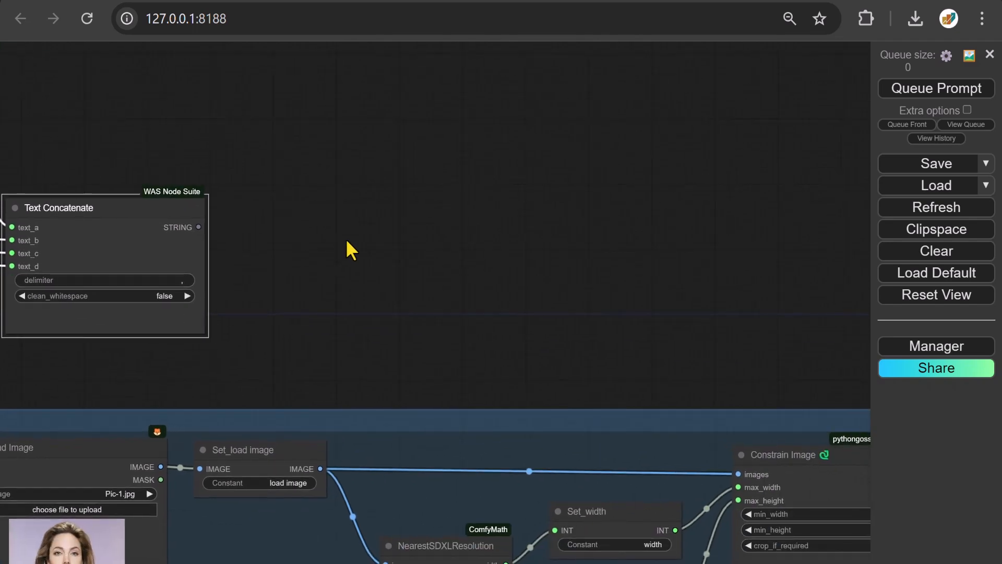
pyautogui.doubleClick(500, 201)
pyautogui.write('s')
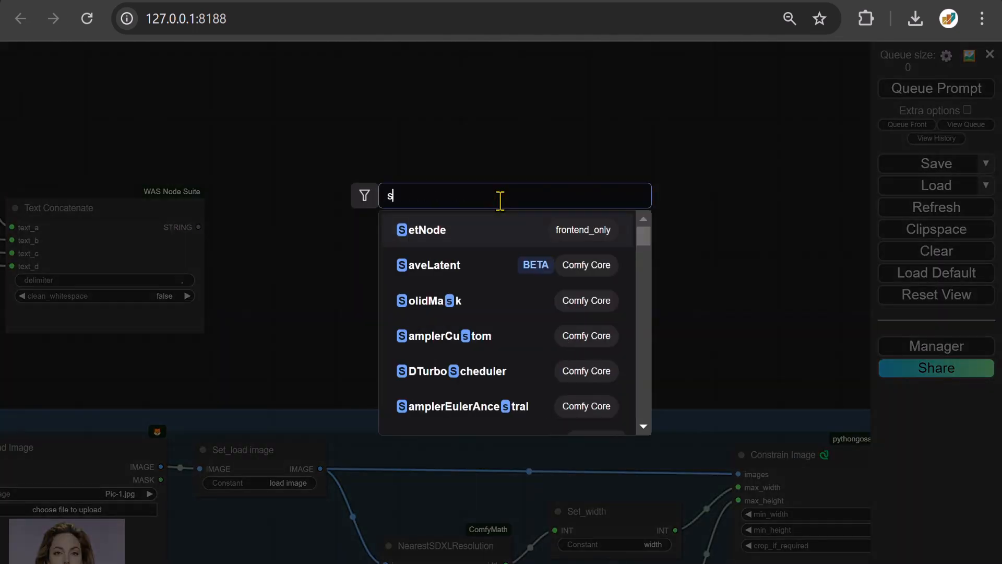
pyautogui.write('dxl prompt')
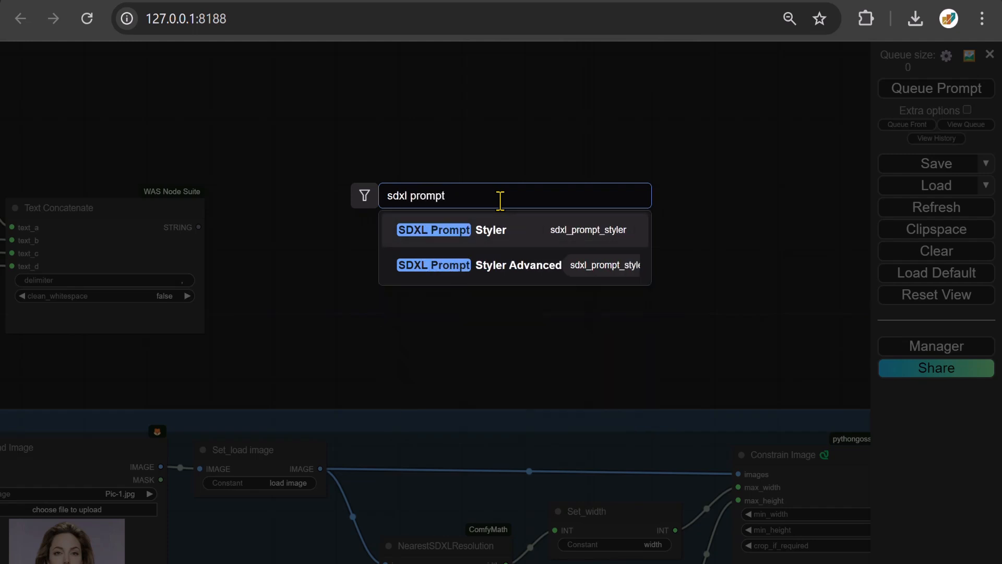
pyautogui.click(470, 238)
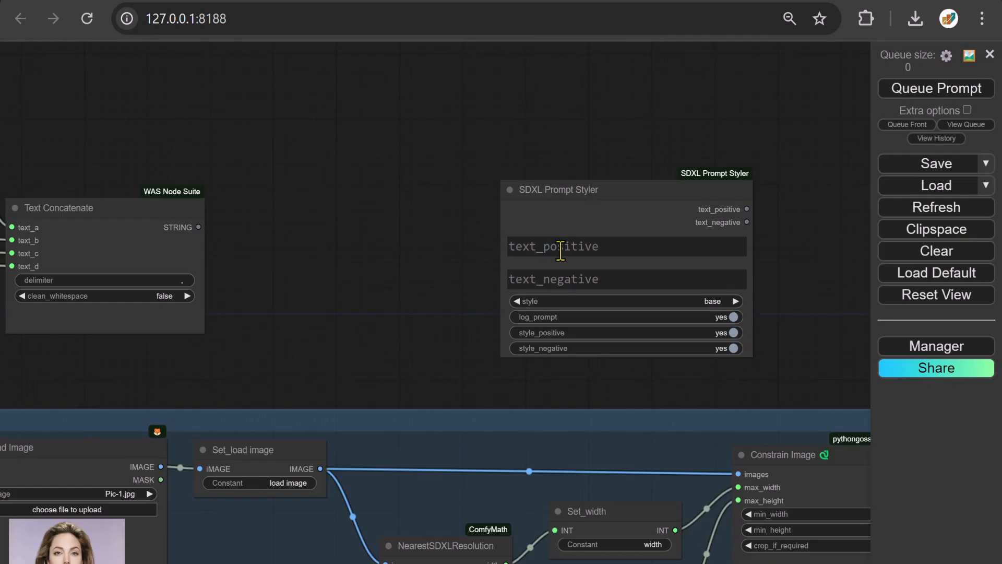
# - Convert the SDXL Prompt Styler's text_positive and text_negative widgets to inputs
pyautogui.rightClick(549, 224)
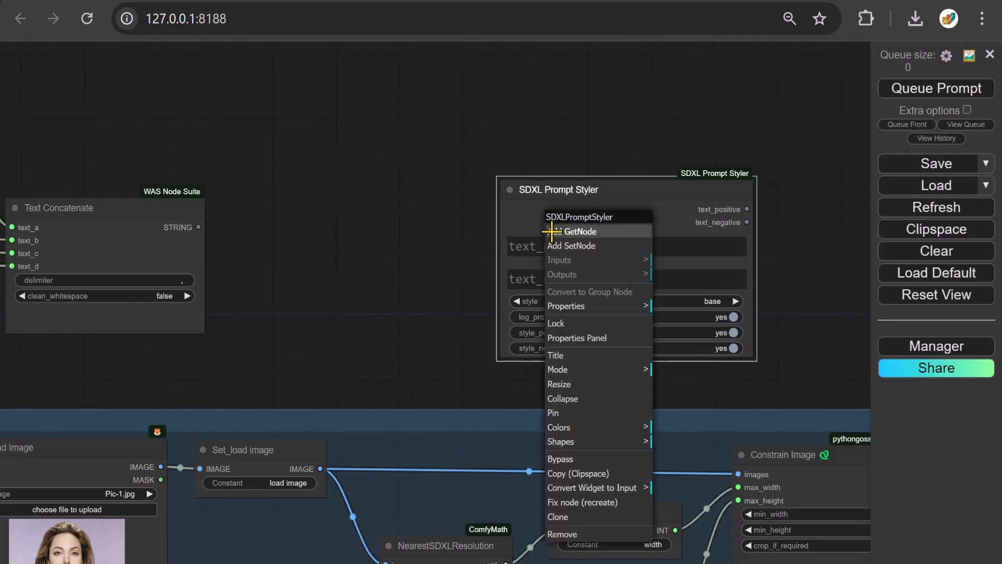
pyautogui.click(615, 493)
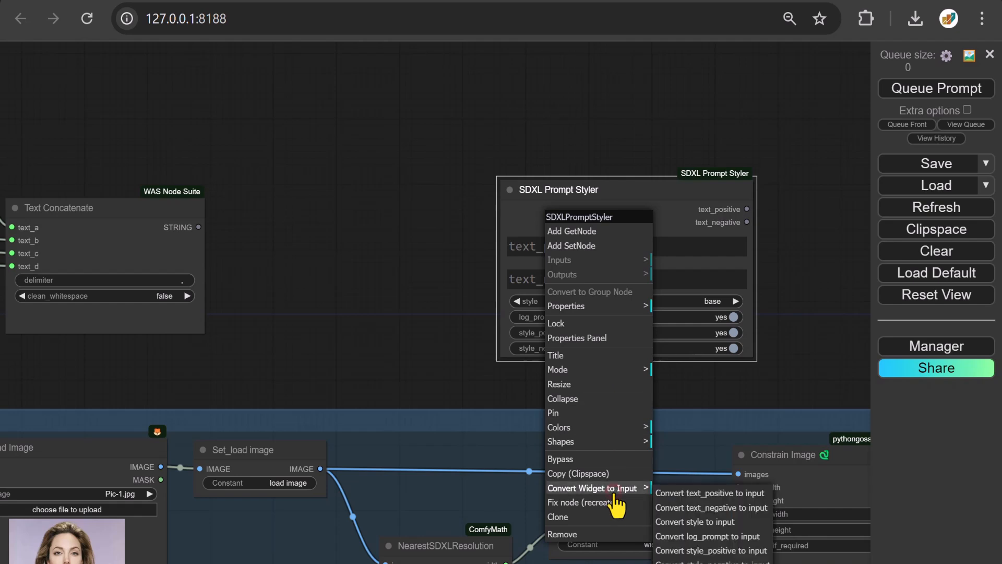
pyautogui.click(689, 490)
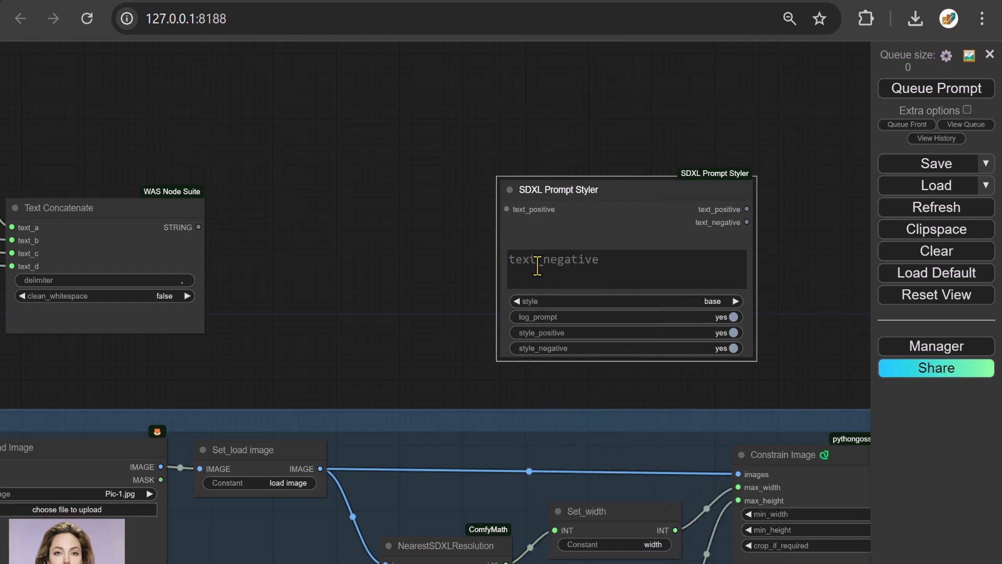
pyautogui.rightClick(534, 226)
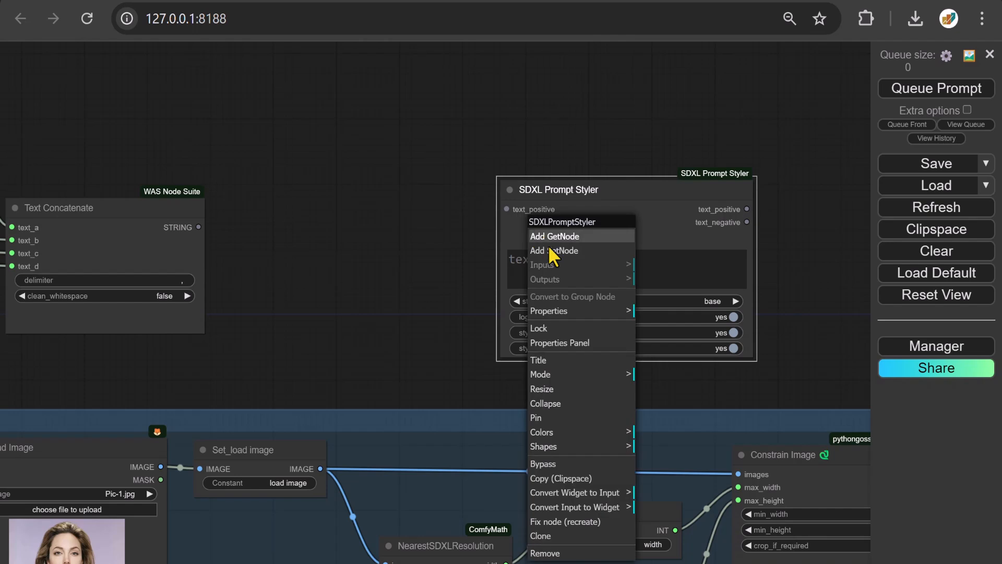
pyautogui.click(608, 501)
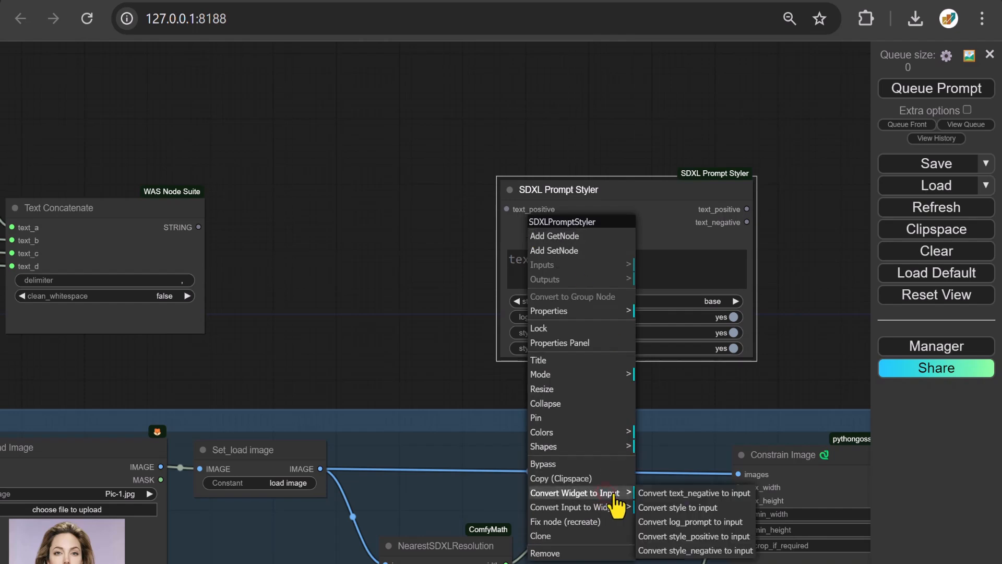
pyautogui.click(676, 491)
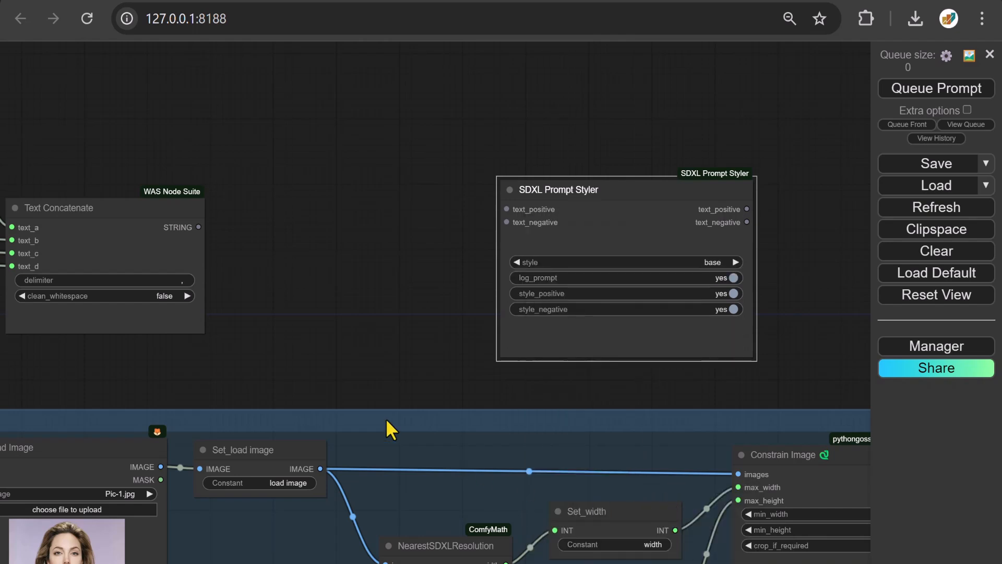
# - Connect Text Concatenate's STRING output to the styler's text_positive, and add an enlarged Primitive node between them feeding text_negative
pyautogui.moveTo(198, 228); pyautogui.dragTo(349, 261)
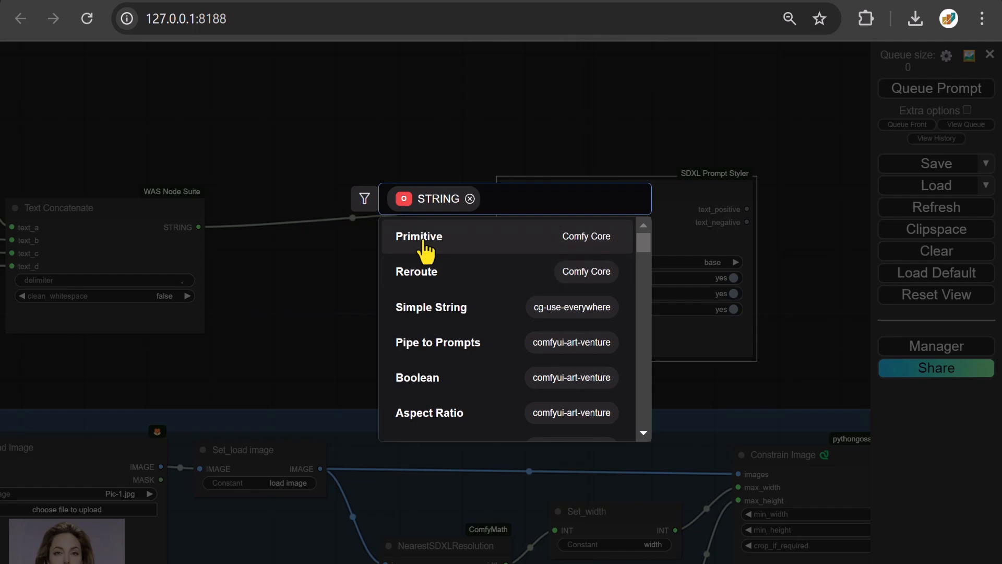
pyautogui.click(426, 249)
pyautogui.moveTo(418, 246); pyautogui.dragTo(301, 255)
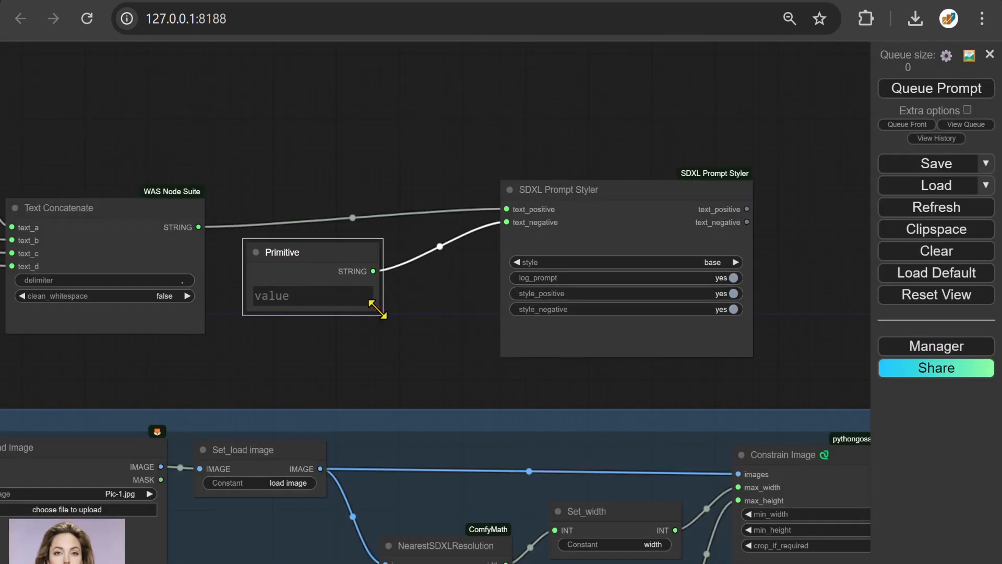
pyautogui.moveTo(380, 312); pyautogui.dragTo(475, 379)
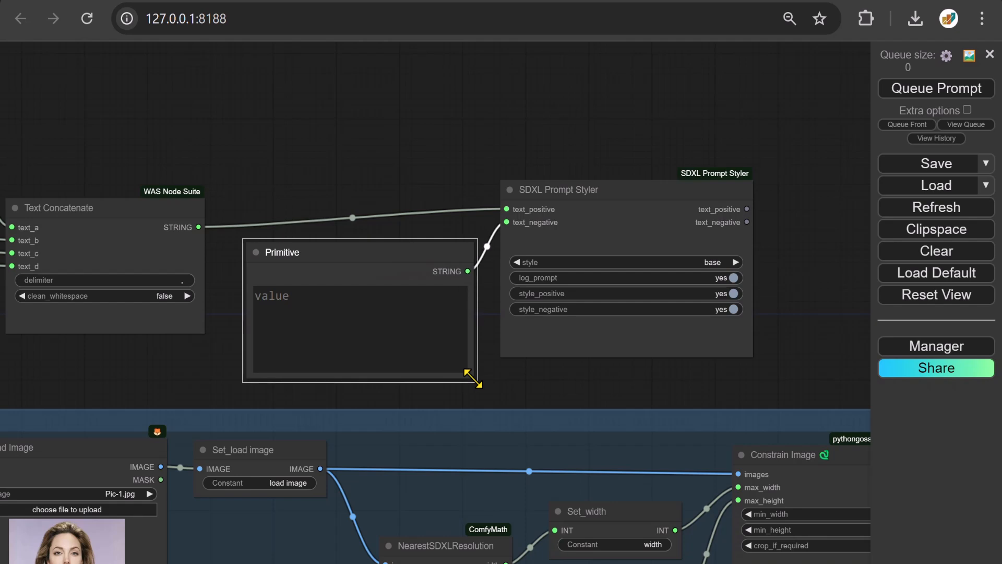
# - Retitle the Primitive node as "Negative Prompt"
pyautogui.rightClick(348, 255)
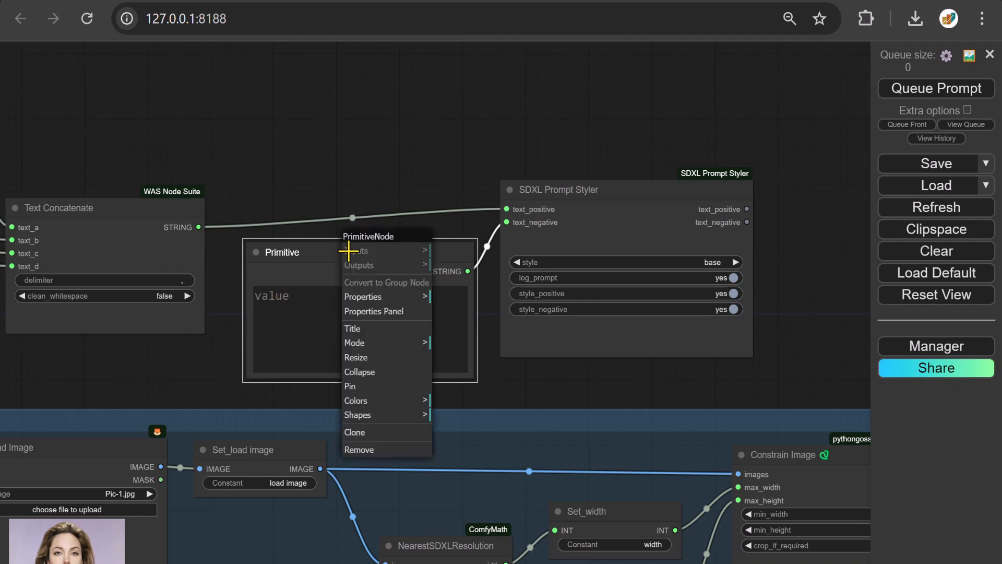
pyautogui.click(392, 326)
pyautogui.press('BackSpace')
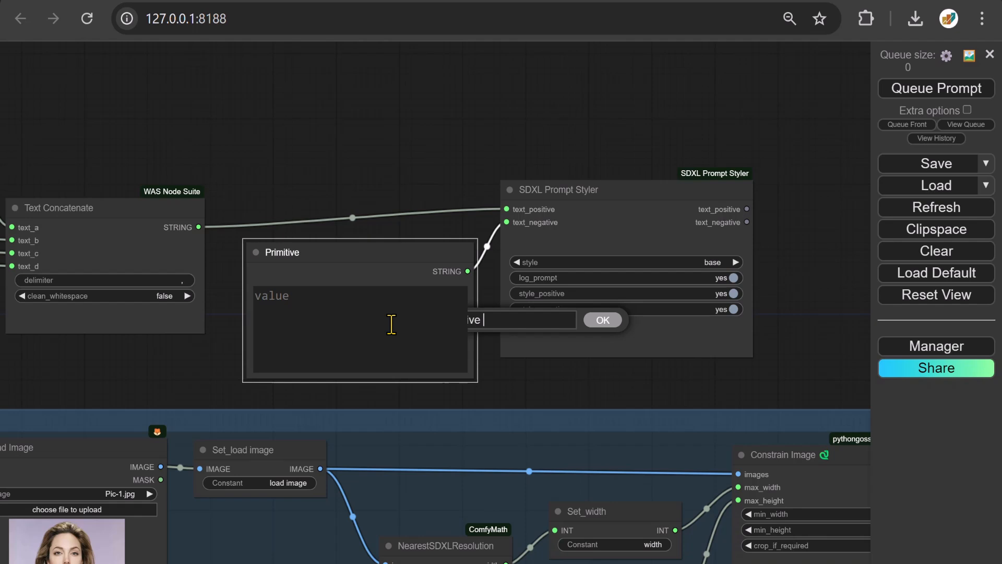
pyautogui.press('Return')
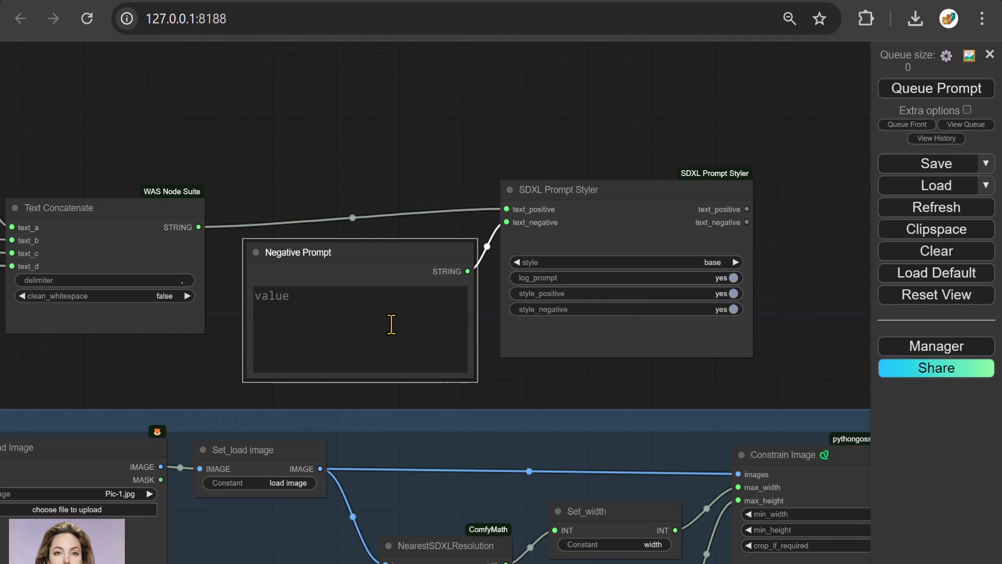
# - Enter "shadow, gray fill, blurry, color" as the Negative Prompt value and set the SDXL Prompt Styler's style_positive to no
pyautogui.click(391, 325)
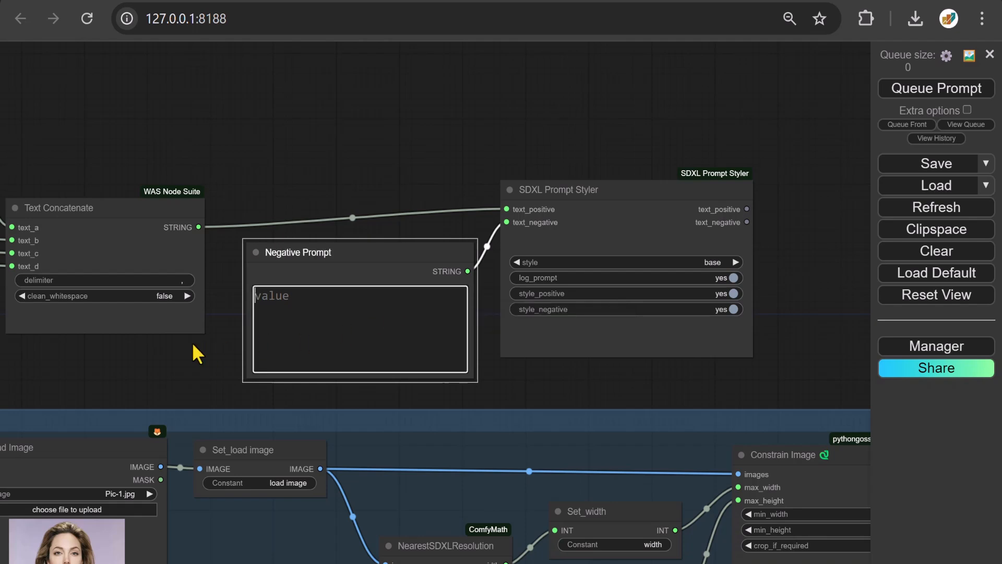
pyautogui.write('shadow, gray fill, bl')
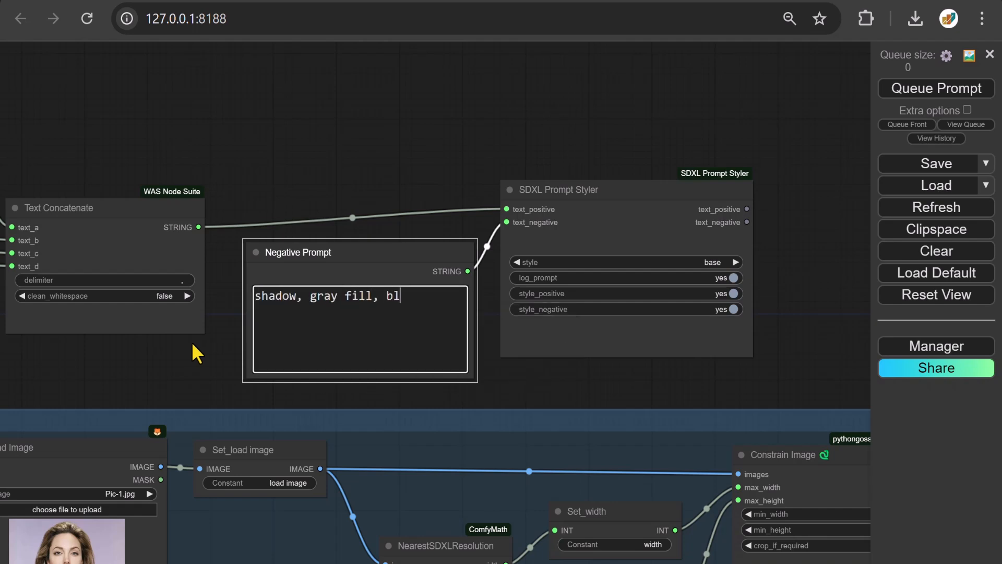
pyautogui.write('urry, color')
pyautogui.click(606, 294)
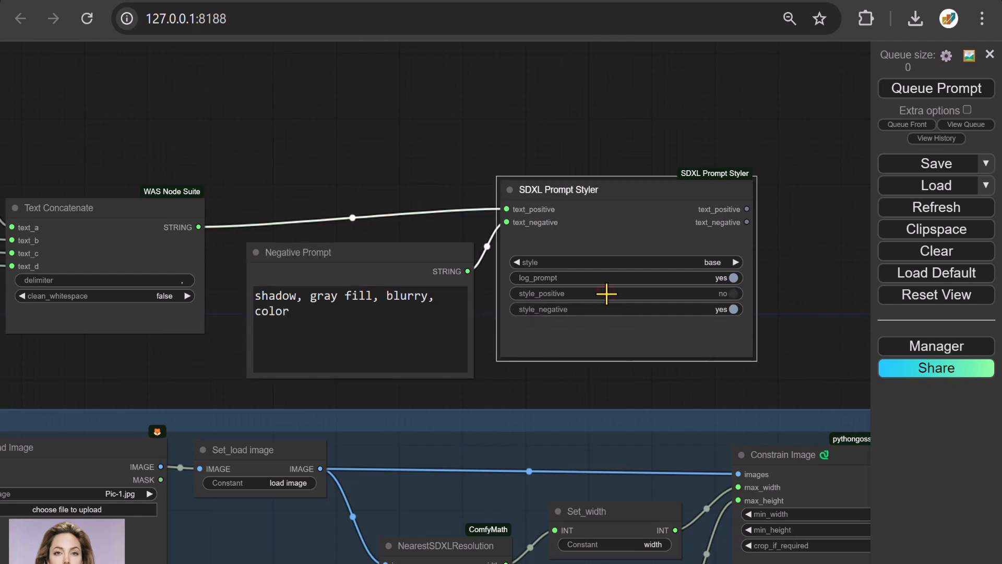
# - Add a CLIPTextEncodeSDXL node in the empty area to the right of the SDXL Prompt Styler
pyautogui.moveTo(806, 267); pyautogui.dragTo(358, 437)
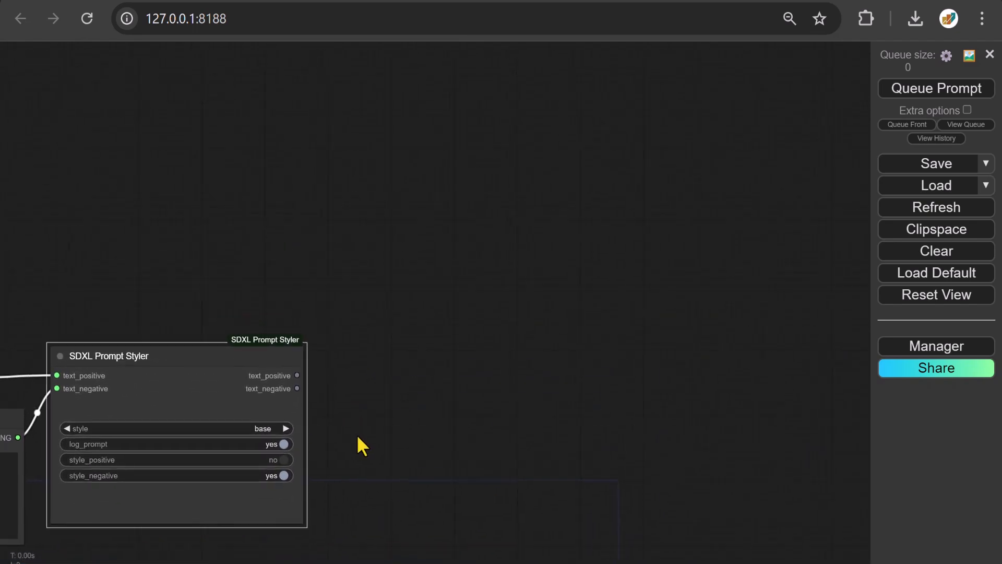
pyautogui.doubleClick(439, 340)
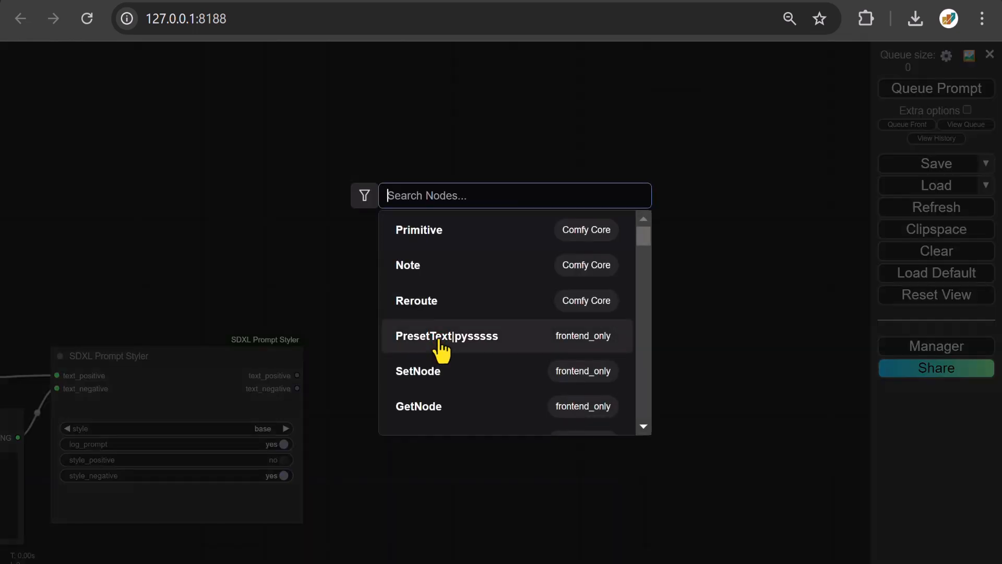
pyautogui.write('cliptext')
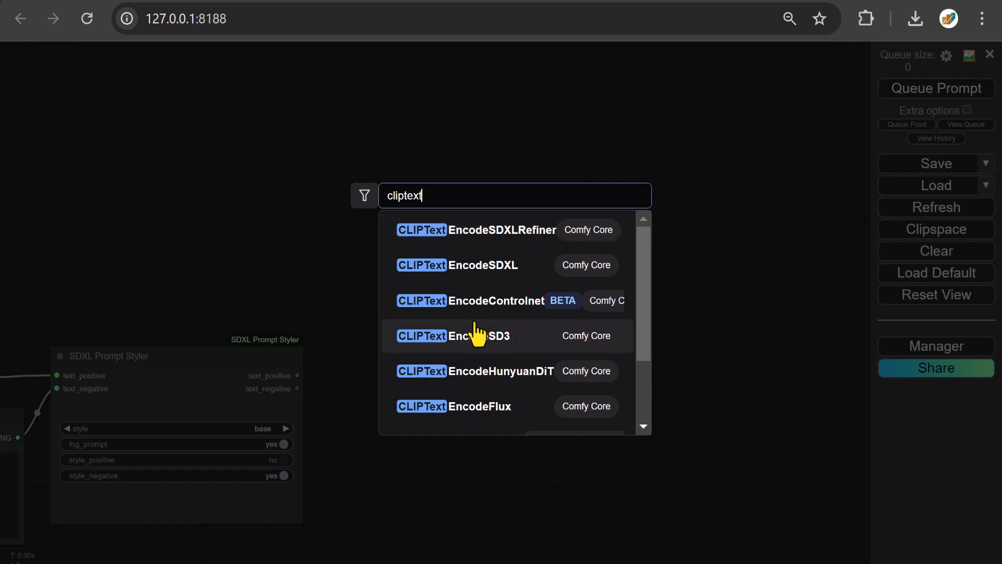
pyautogui.click(469, 264)
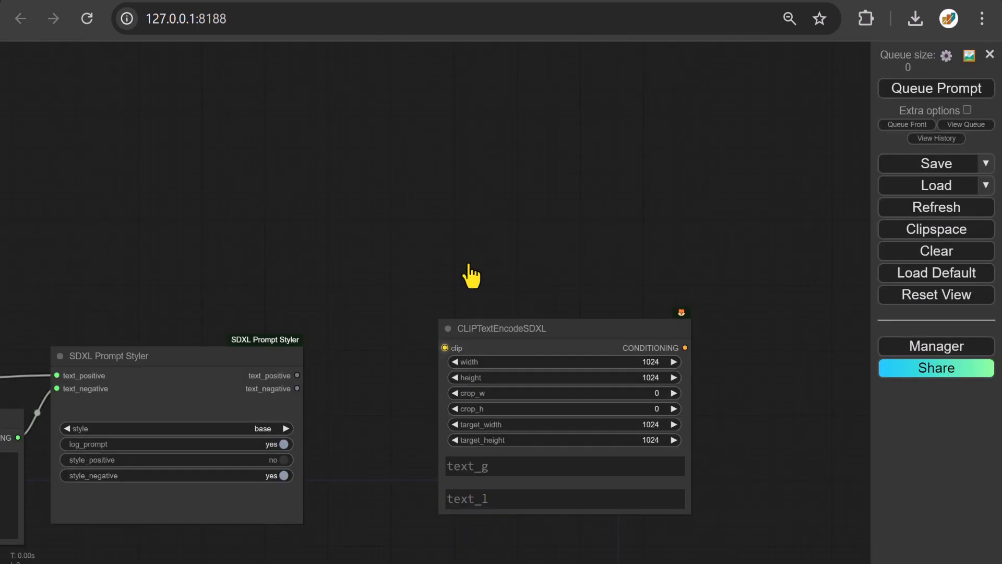
# - Convert the width and height widgets of the CLIPTextEncodeSDXL node to inputs
pyautogui.rightClick(493, 345)
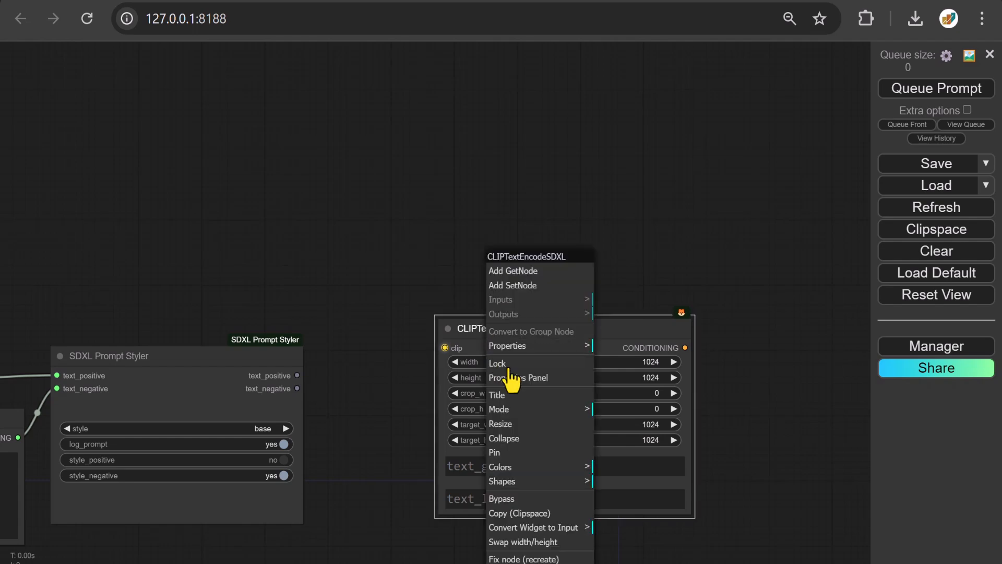
pyautogui.click(541, 529)
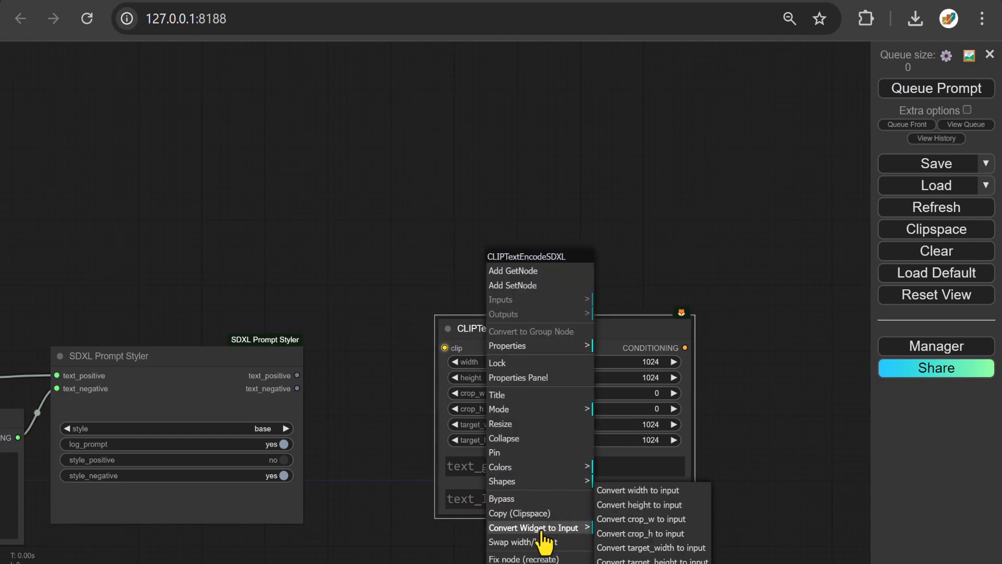
pyautogui.click(625, 491)
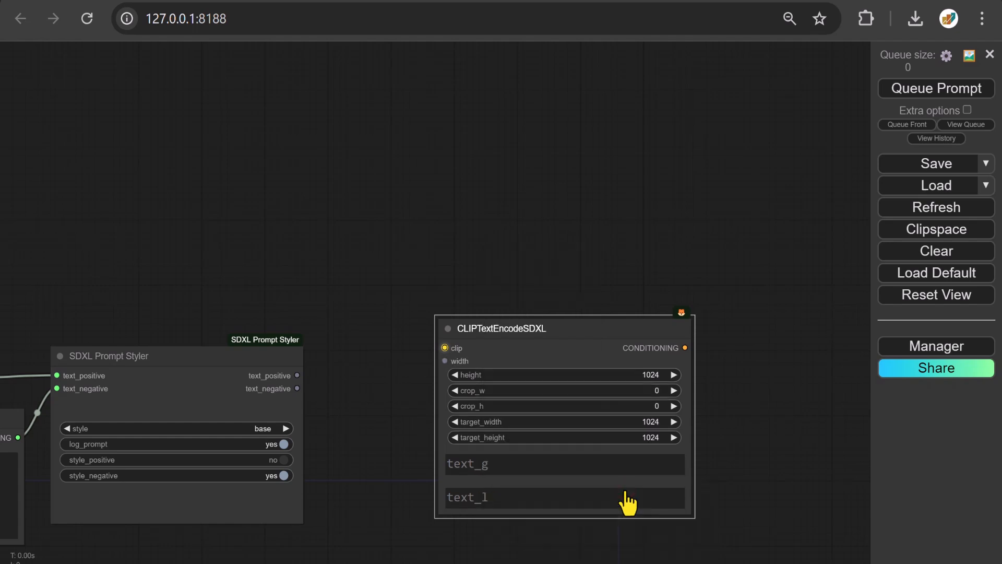
pyautogui.rightClick(505, 361)
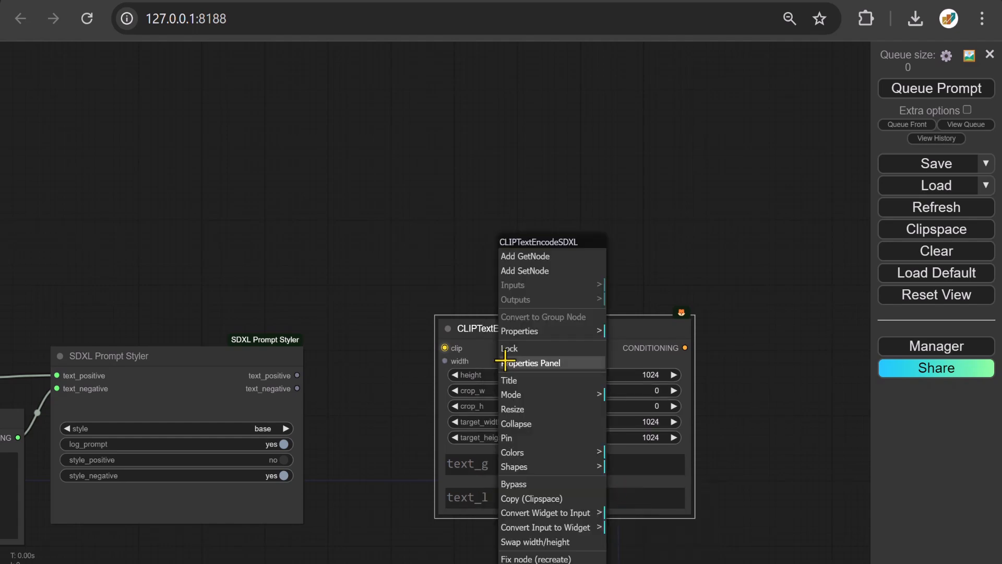
pyautogui.click(578, 513)
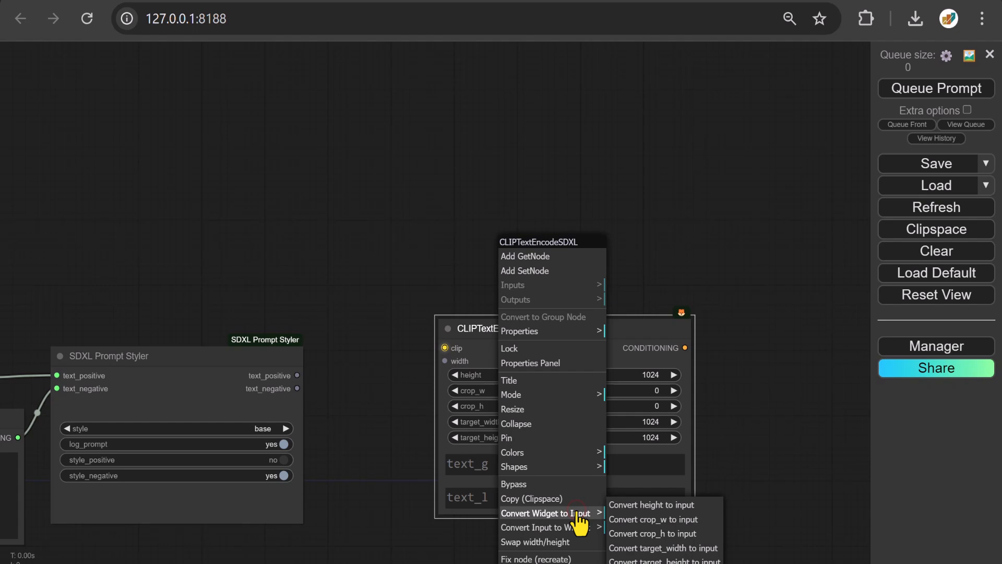
pyautogui.click(649, 505)
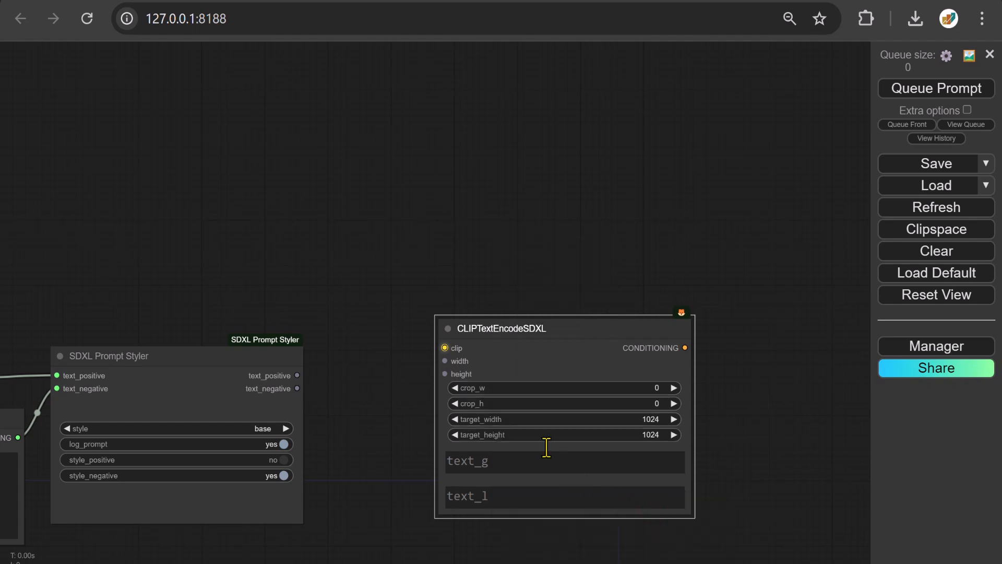
# - Convert the CLIPTextEncodeSDXL node's target_width and target_height widgets to inputs
pyautogui.rightClick(507, 374)
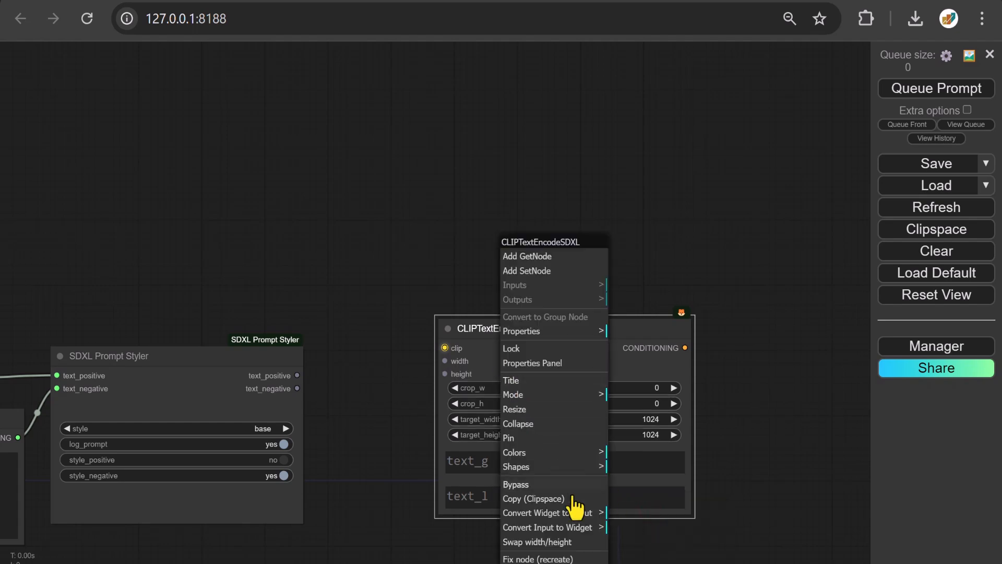
pyautogui.click(575, 514)
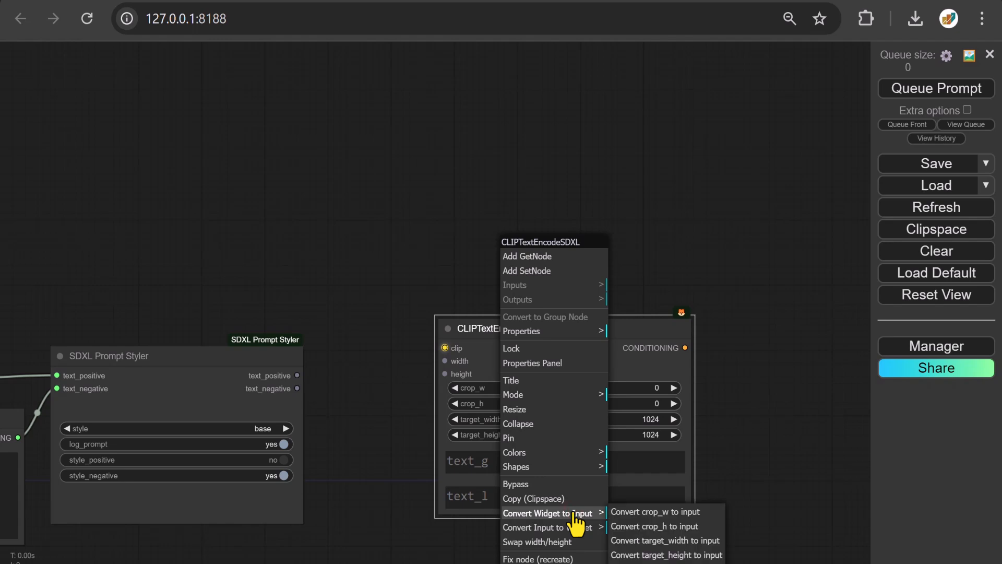
pyautogui.click(651, 542)
pyautogui.rightClick(516, 384)
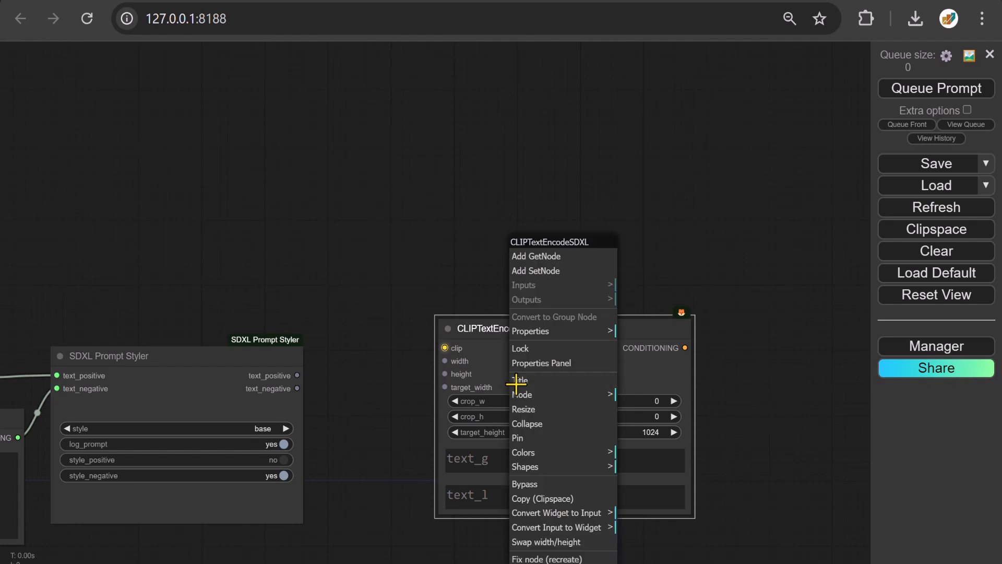
pyautogui.click(587, 515)
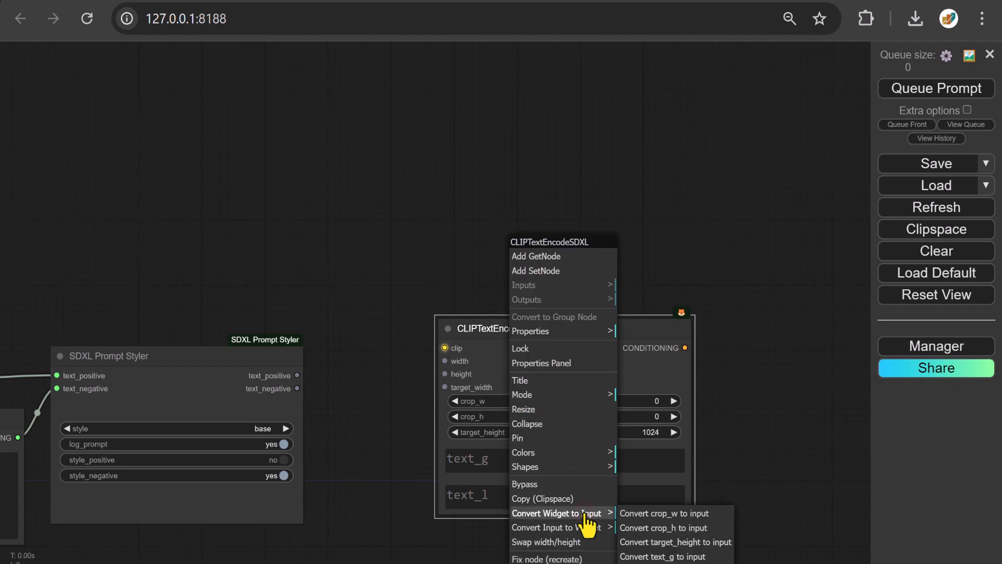
pyautogui.click(655, 543)
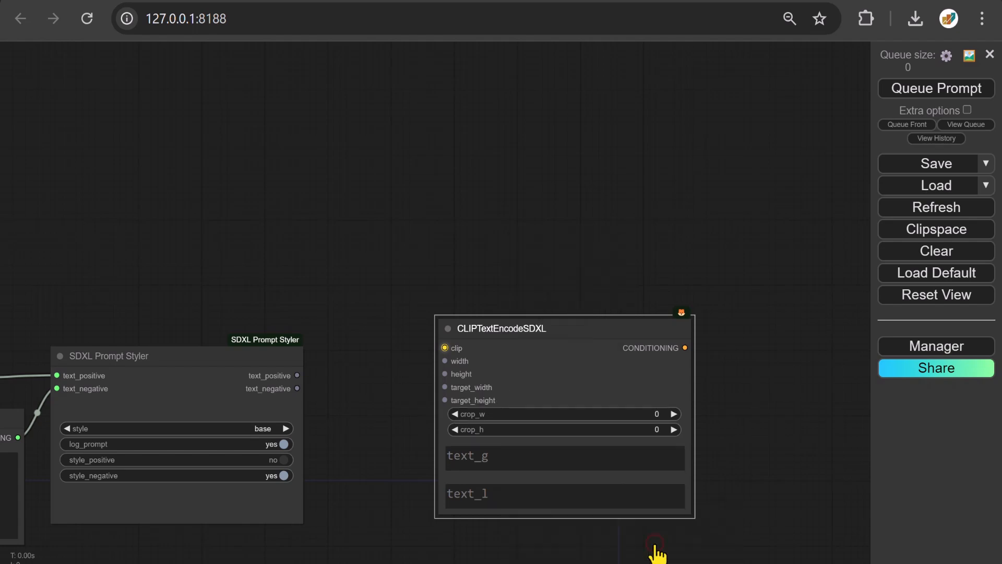
# - Convert the text_g and text_l widgets of the CLIPTextEncodeSDXL node to inputs
pyautogui.rightClick(515, 397)
pyautogui.click(590, 514)
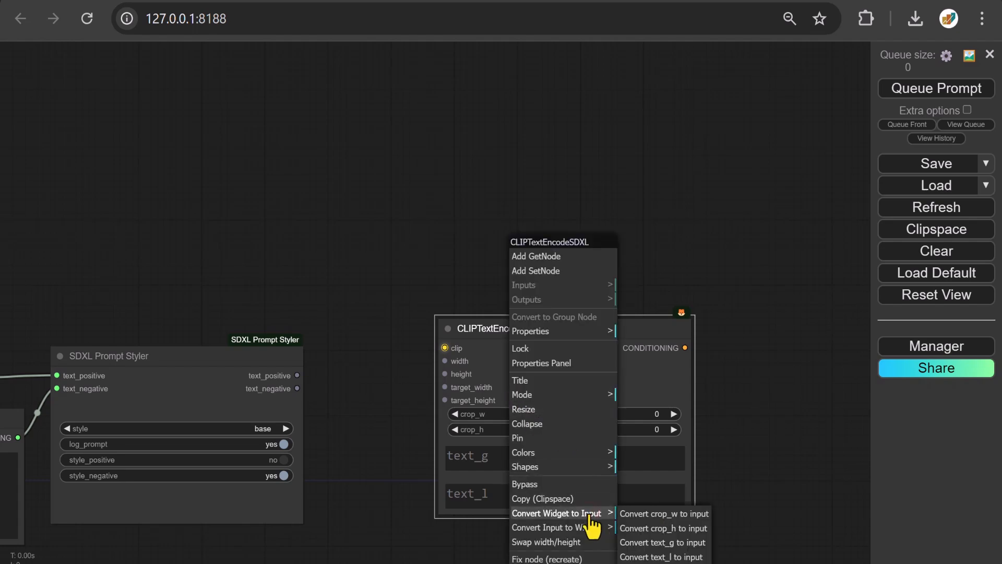
pyautogui.click(650, 543)
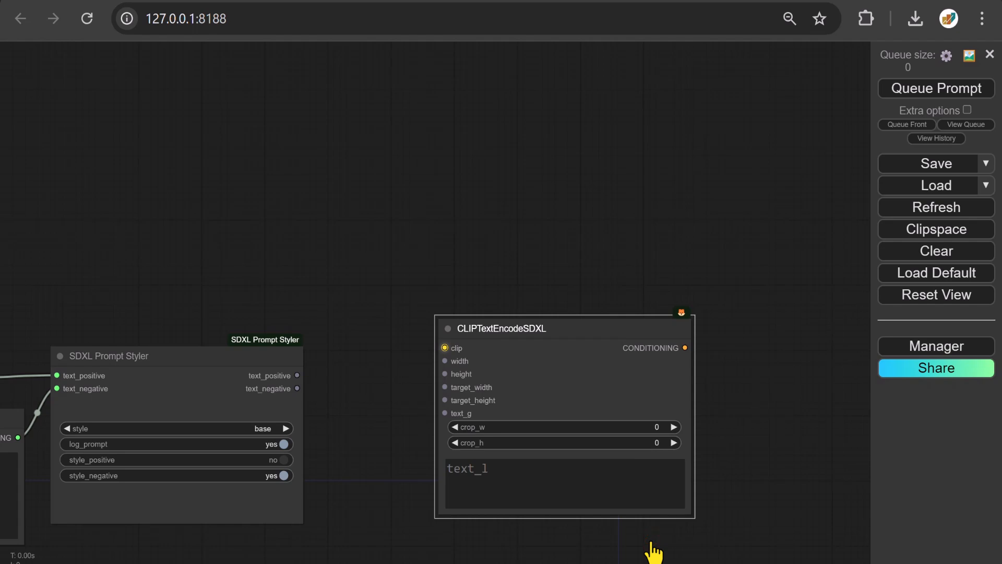
pyautogui.rightClick(517, 411)
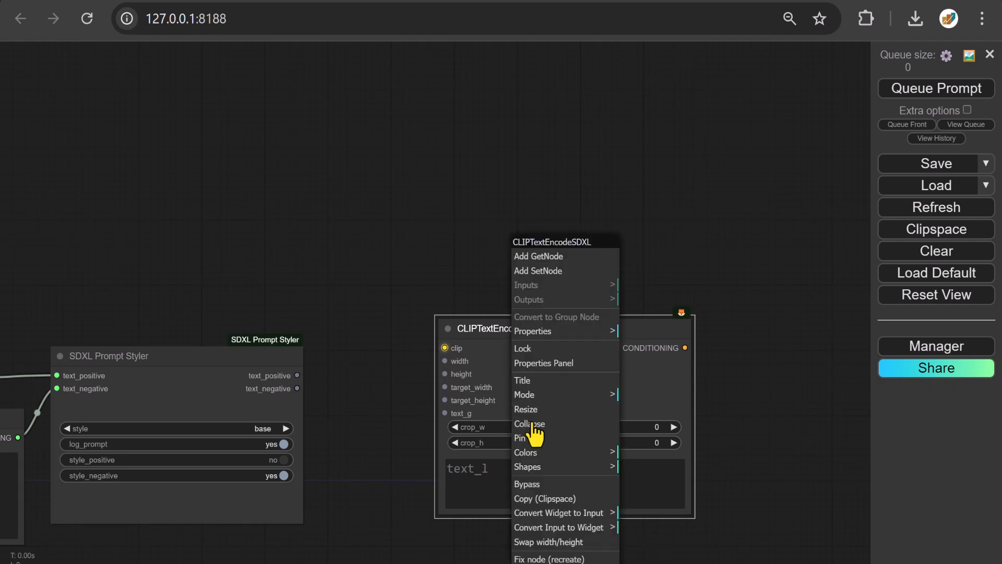
pyautogui.click(592, 514)
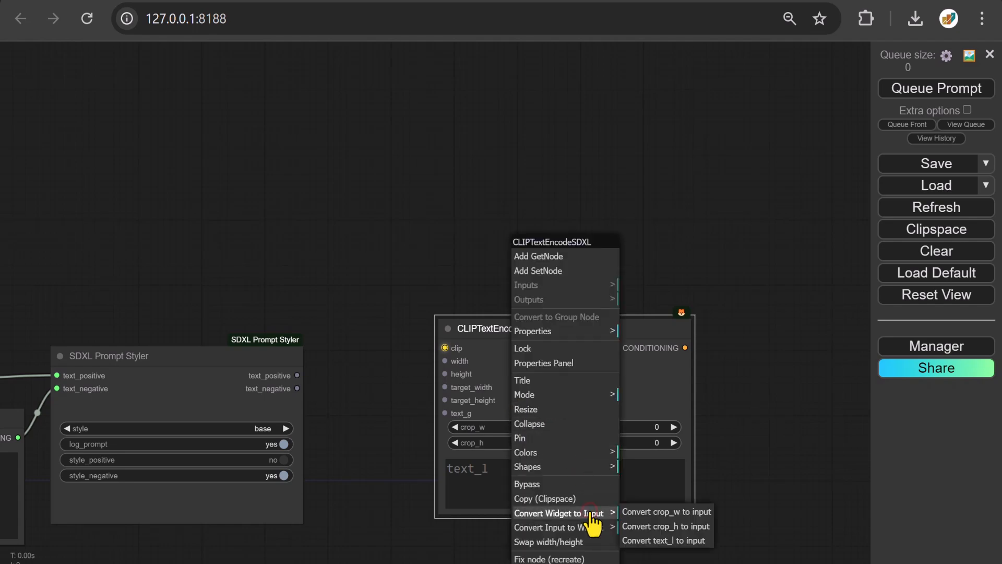
pyautogui.click(657, 541)
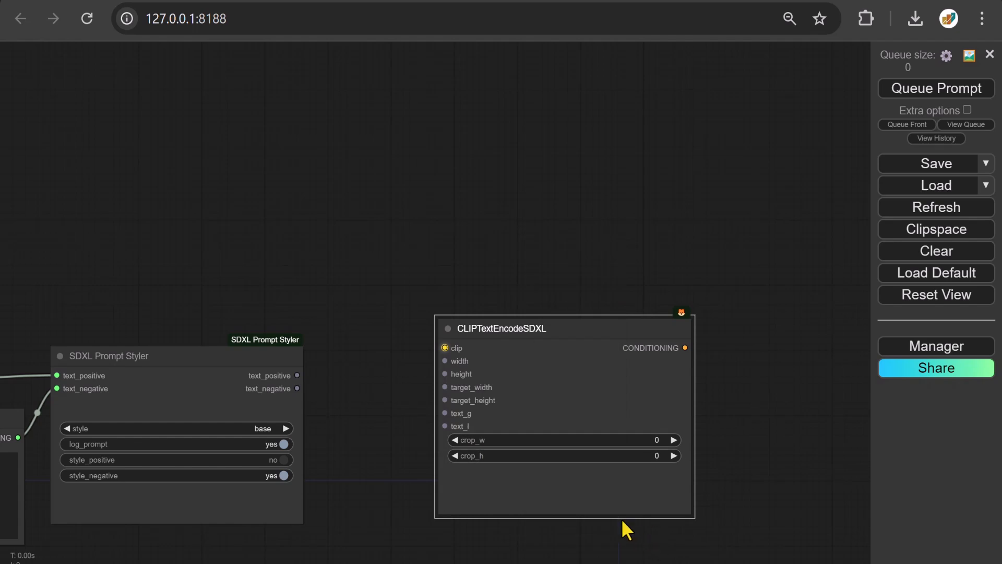
# - Clone the CLIPTextEncodeSDXL node and place the copy directly above the original
pyautogui.rightClick(527, 328)
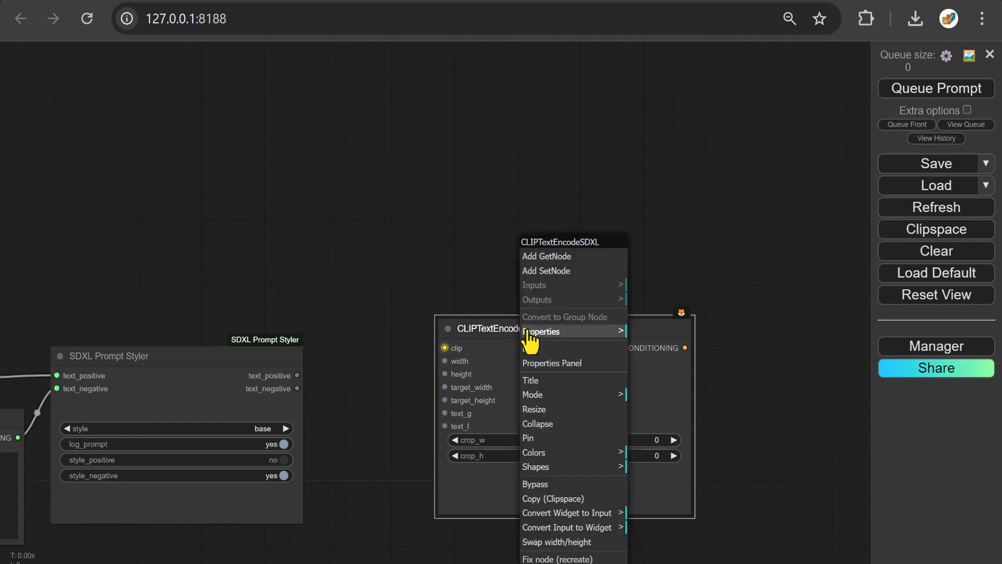
pyautogui.scroll(-2, 533, 337)
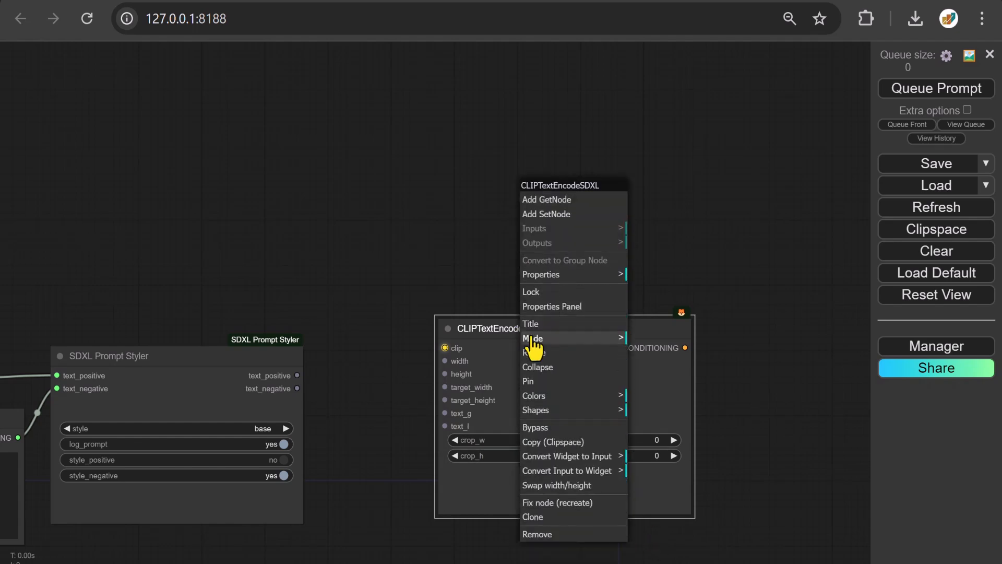
pyautogui.click(550, 517)
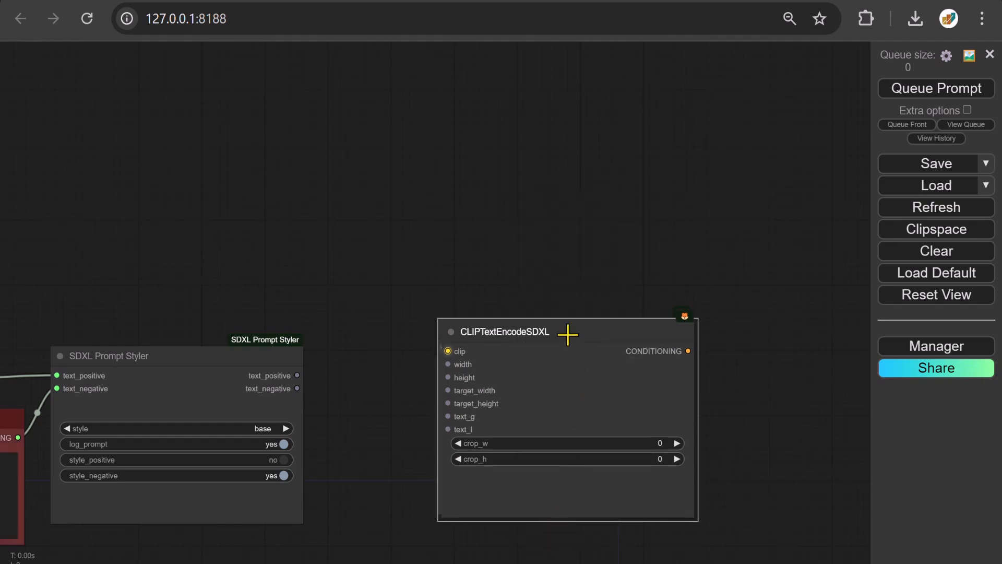
pyautogui.moveTo(566, 334)
pyautogui.mouseDown()
pyautogui.moveTo(534, 150)
pyautogui.moveTo(551, 81)
pyautogui.moveTo(558, 89)
pyautogui.mouseUp()
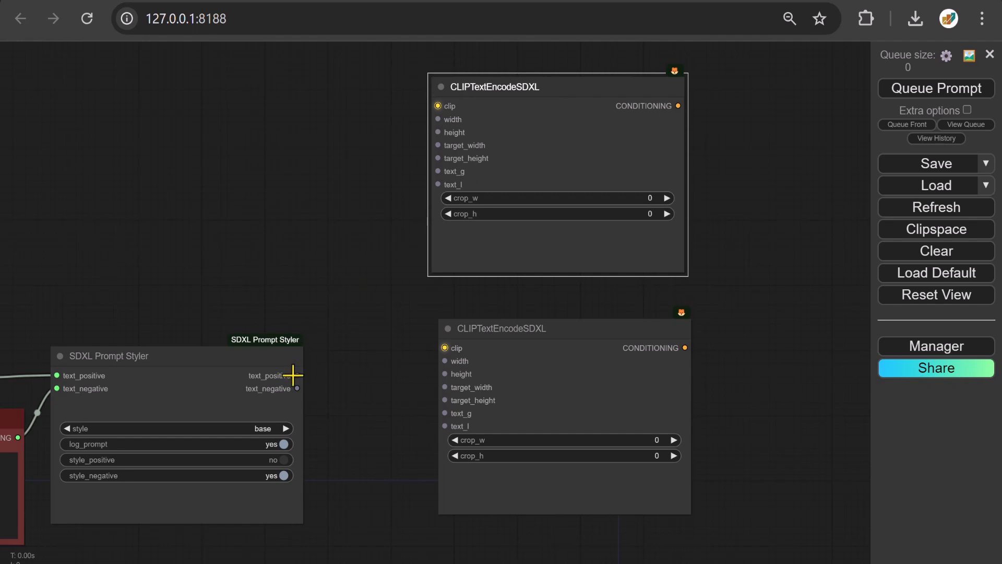
# - Connect the styler's text_positive output to the upper encoder's text_g and text_l, and text_negative to the lower encoder's text_g and text_l
pyautogui.moveTo(293, 376); pyautogui.dragTo(436, 171)
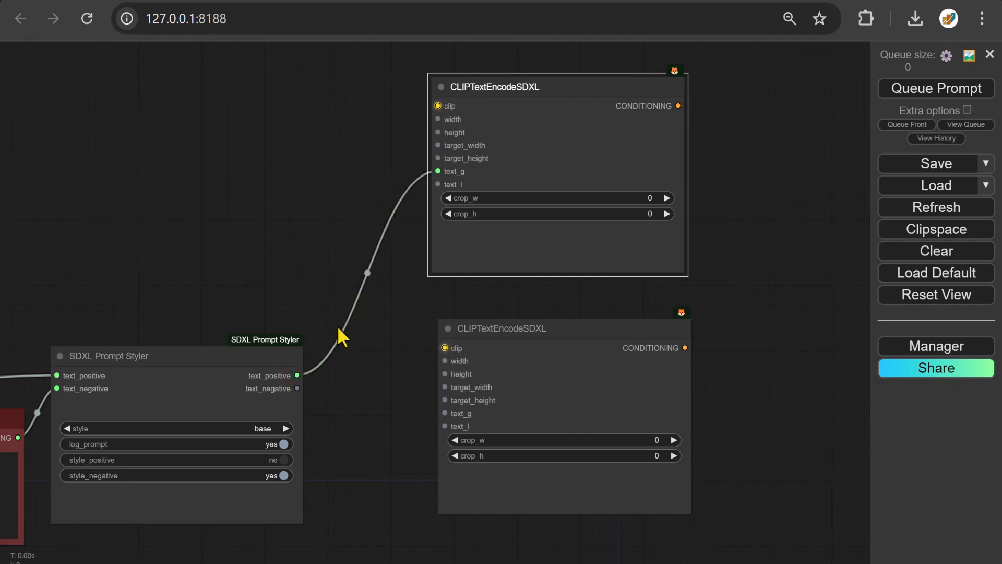
pyautogui.moveTo(297, 375); pyautogui.dragTo(433, 183)
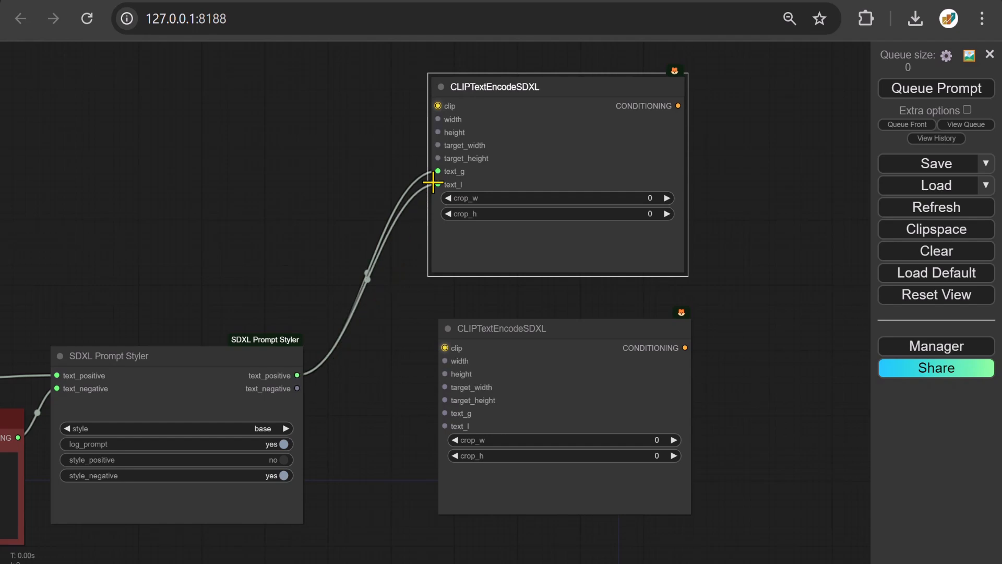
pyautogui.moveTo(297, 388); pyautogui.dragTo(437, 412)
pyautogui.moveTo(296, 389); pyautogui.dragTo(438, 425)
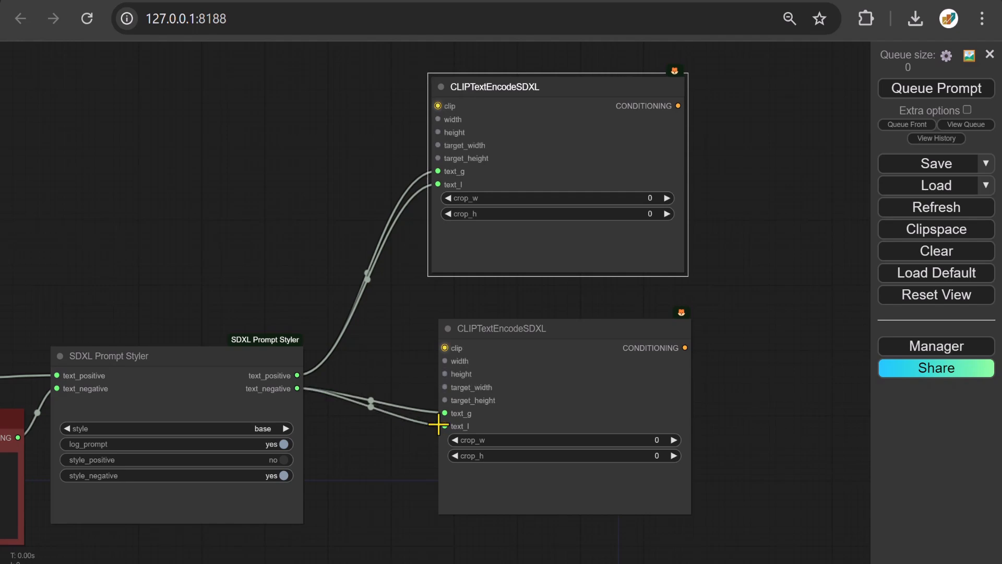
# - Add a GetNode above the SDXL Prompt Styler, then clone it and place the copy above the first
pyautogui.doubleClick(234, 138)
pyautogui.write('get')
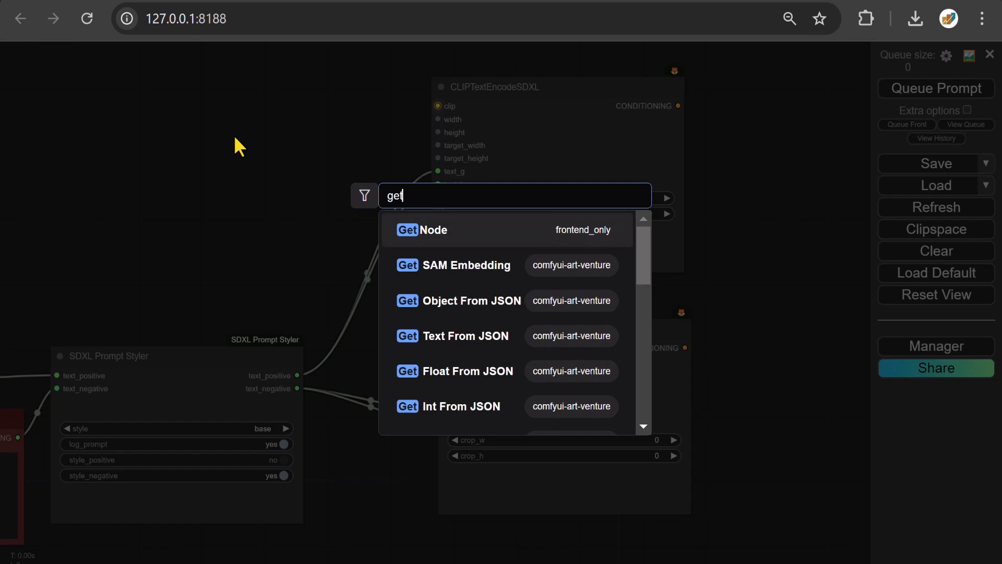
pyautogui.click(427, 233)
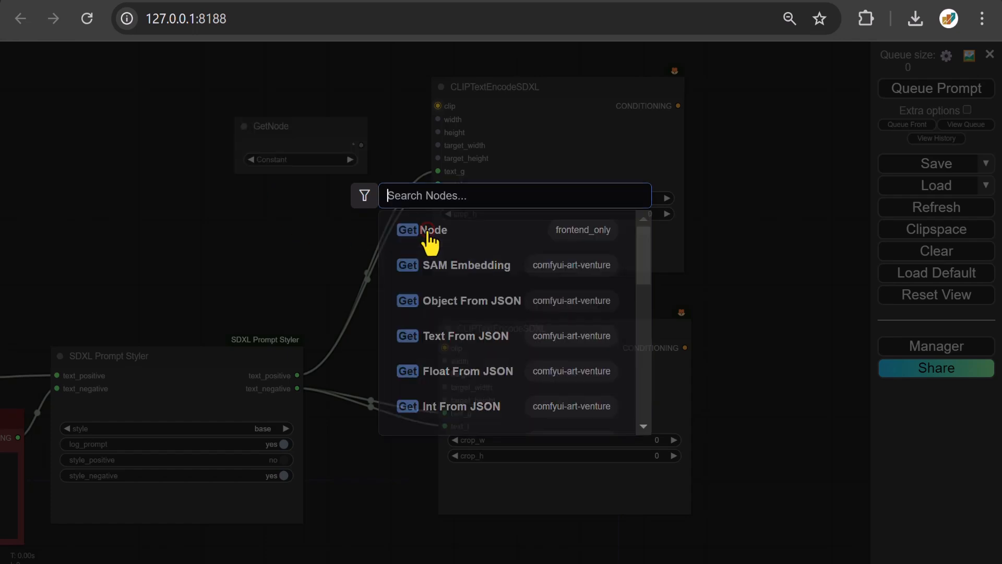
pyautogui.moveTo(318, 129); pyautogui.dragTo(249, 250)
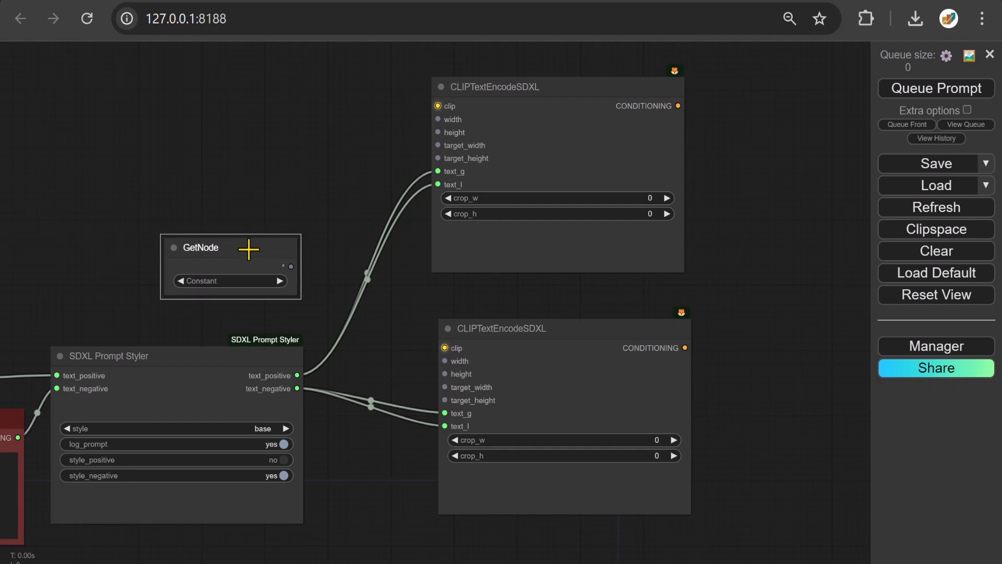
pyautogui.rightClick(249, 250)
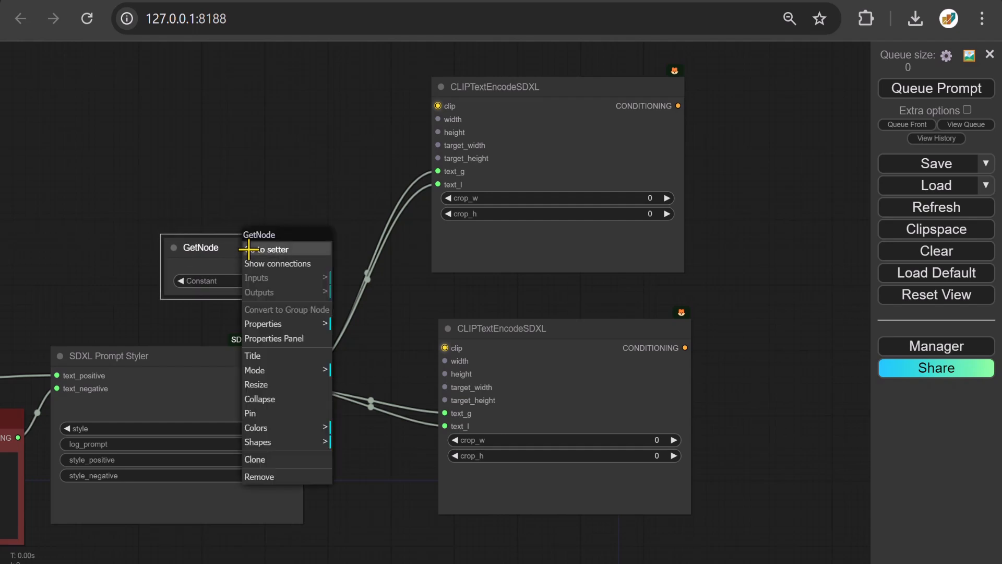
pyautogui.click(275, 461)
pyautogui.moveTo(253, 253); pyautogui.dragTo(243, 157)
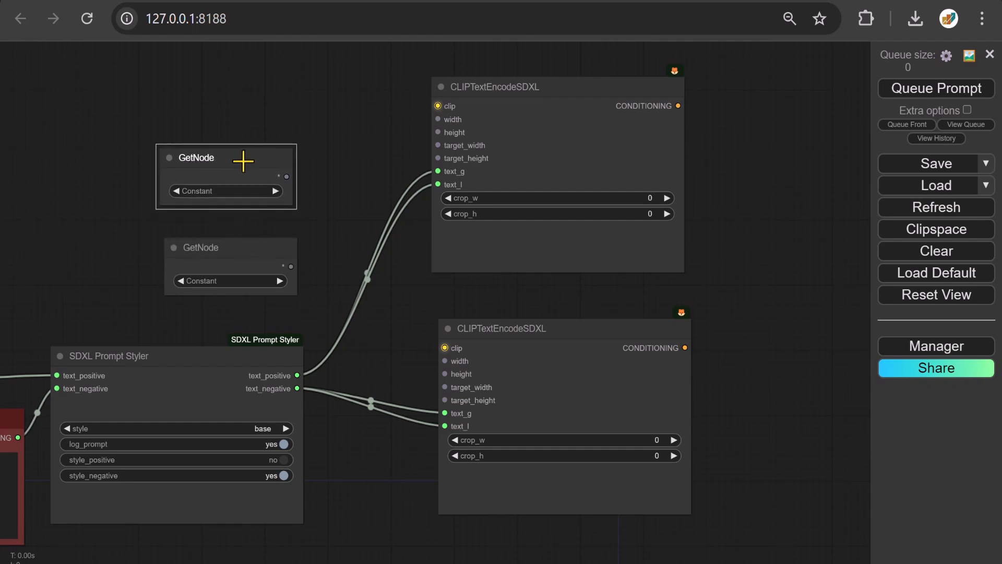
# - Set the upper GetNode's constant to width and the lower GetNode's constant to high
pyautogui.click(238, 192)
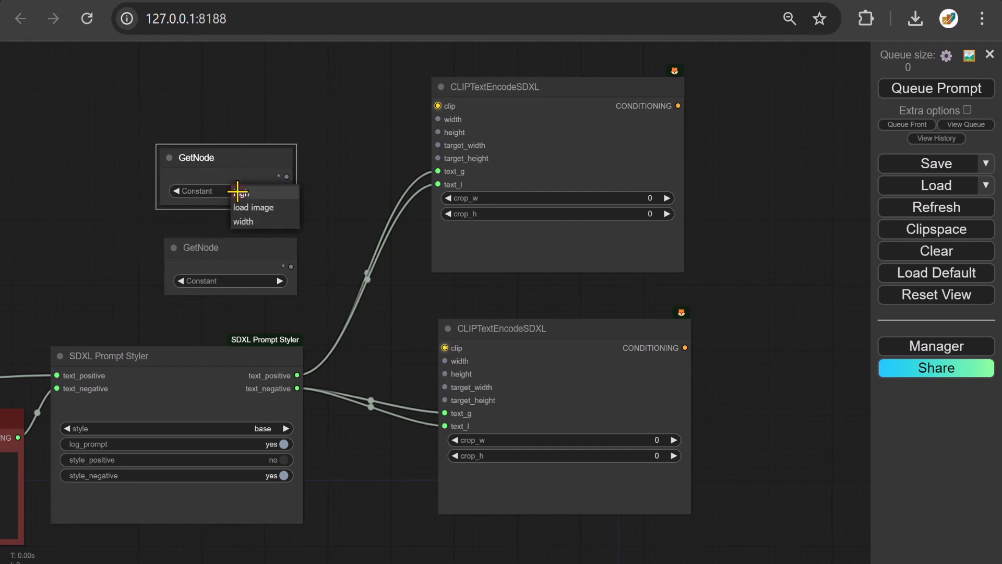
pyautogui.click(253, 222)
pyautogui.click(236, 279)
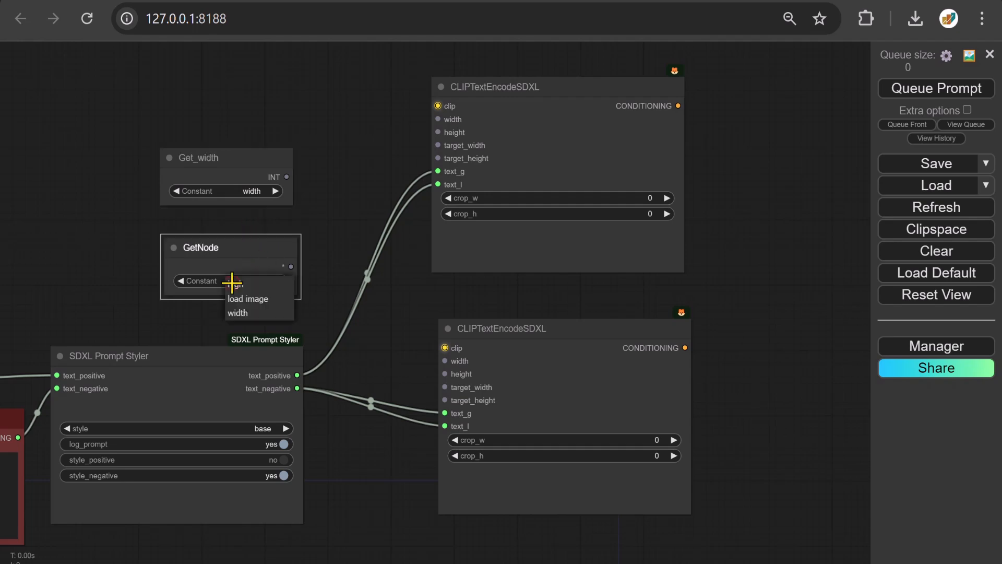
pyautogui.click(249, 284)
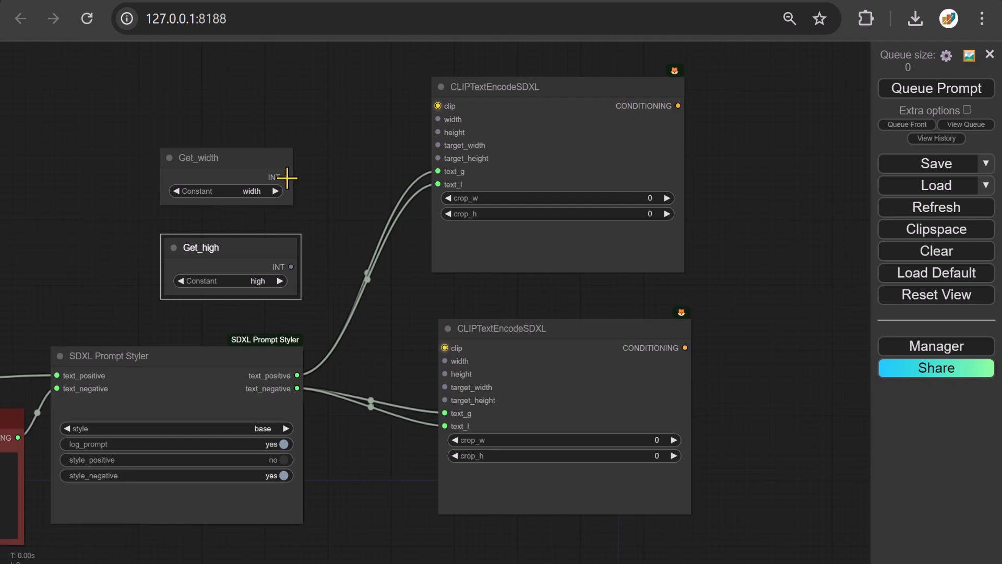
# - Connect the Get_width INT output to the width and target_width inputs of both CLIPTextEncodeSDXL nodes
pyautogui.moveTo(286, 176); pyautogui.dragTo(290, 176)
pyautogui.moveTo(396, 133); pyautogui.dragTo(427, 123)
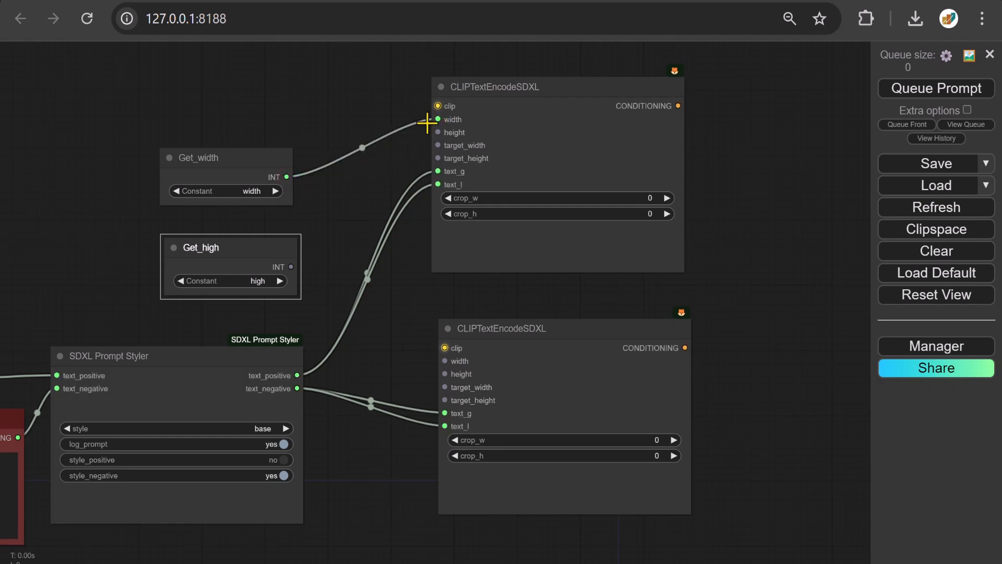
pyautogui.moveTo(285, 173); pyautogui.dragTo(291, 178)
pyautogui.moveTo(376, 159); pyautogui.dragTo(434, 143)
pyautogui.moveTo(287, 178); pyautogui.dragTo(441, 359)
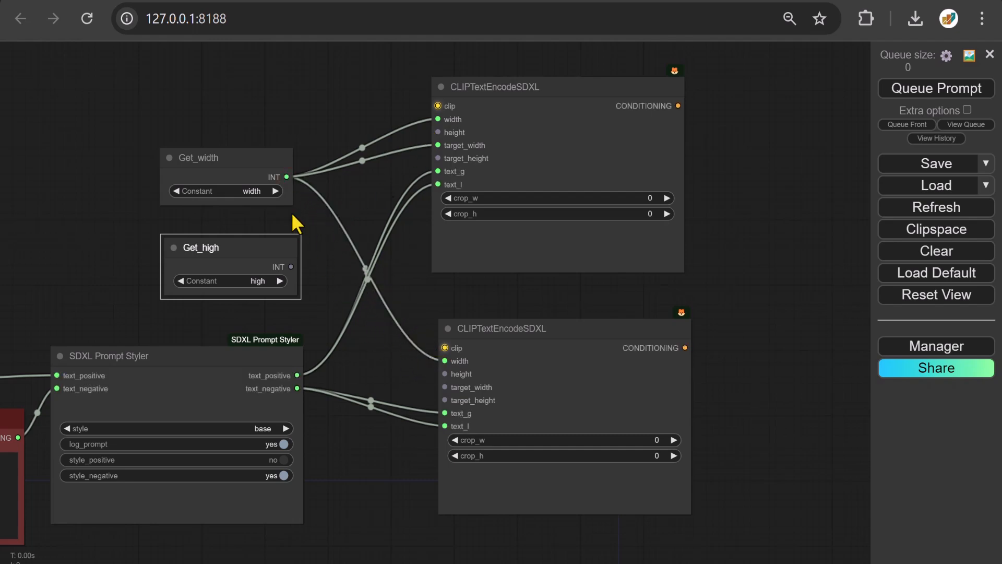
pyautogui.moveTo(287, 177); pyautogui.dragTo(439, 386)
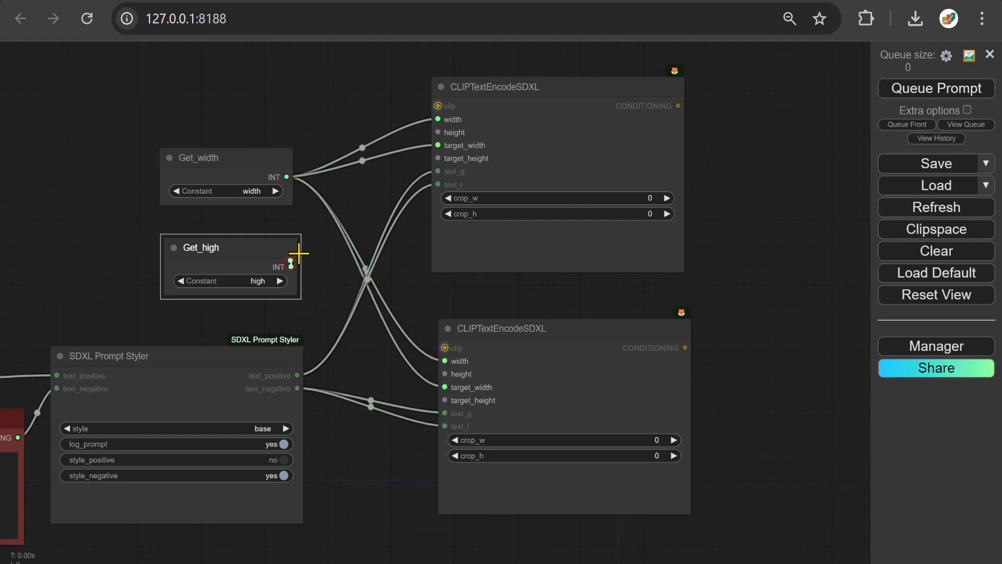
# - Connect the Get_high INT output to the height and target_height inputs of both CLIPTextEncodeSDXL nodes
pyautogui.moveTo(299, 254); pyautogui.dragTo(440, 131)
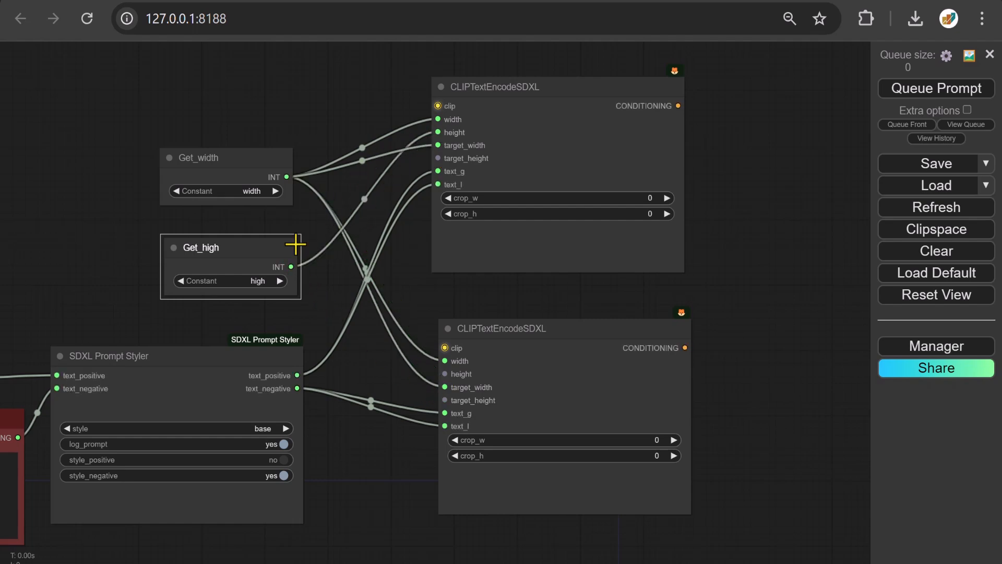
pyautogui.moveTo(290, 265); pyautogui.dragTo(438, 158)
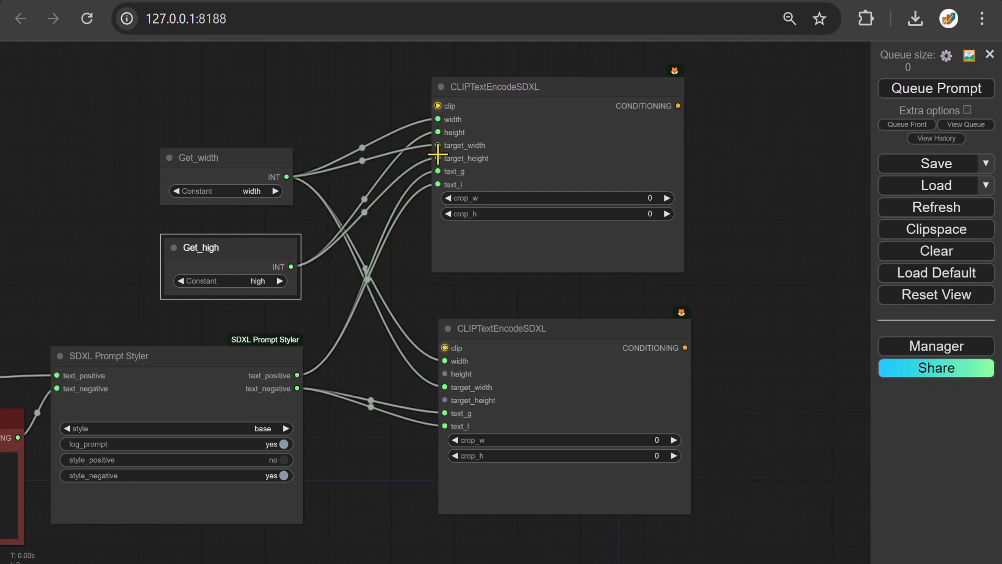
pyautogui.moveTo(291, 266); pyautogui.dragTo(439, 374)
pyautogui.moveTo(295, 271); pyautogui.dragTo(439, 401)
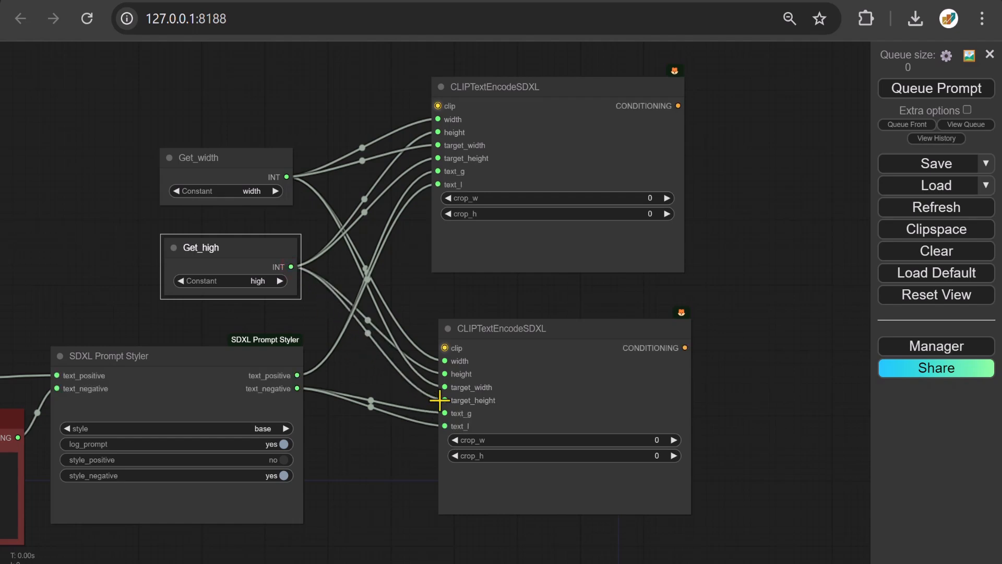
# - Add a group around the captioning, prompt and text-encoding nodes above the Checkpoint & Image group, and fit it to its nodes
pyautogui.scroll(-5, 439, 401)
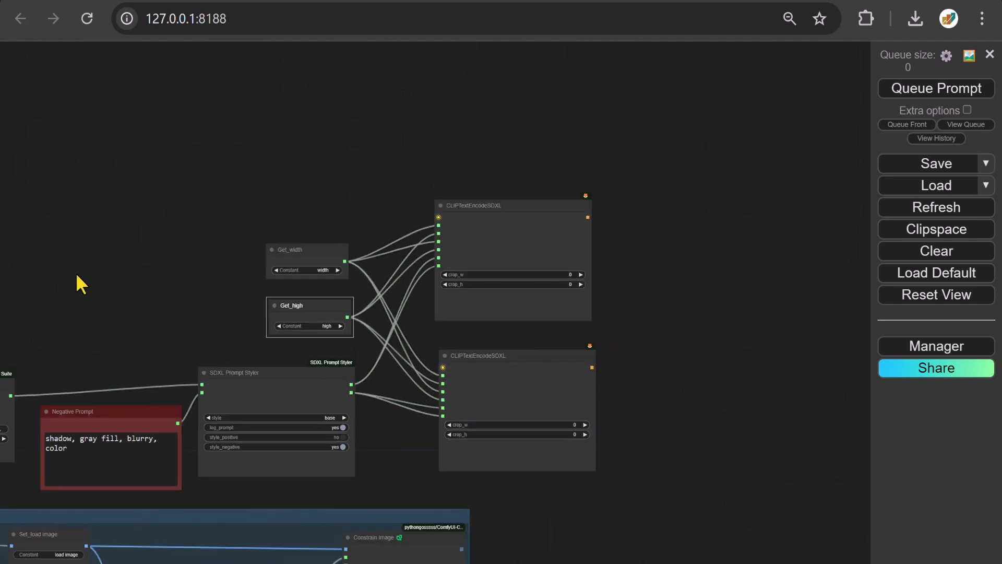
pyautogui.moveTo(76, 272); pyautogui.dragTo(449, 272)
pyautogui.scroll(-4, 449, 271)
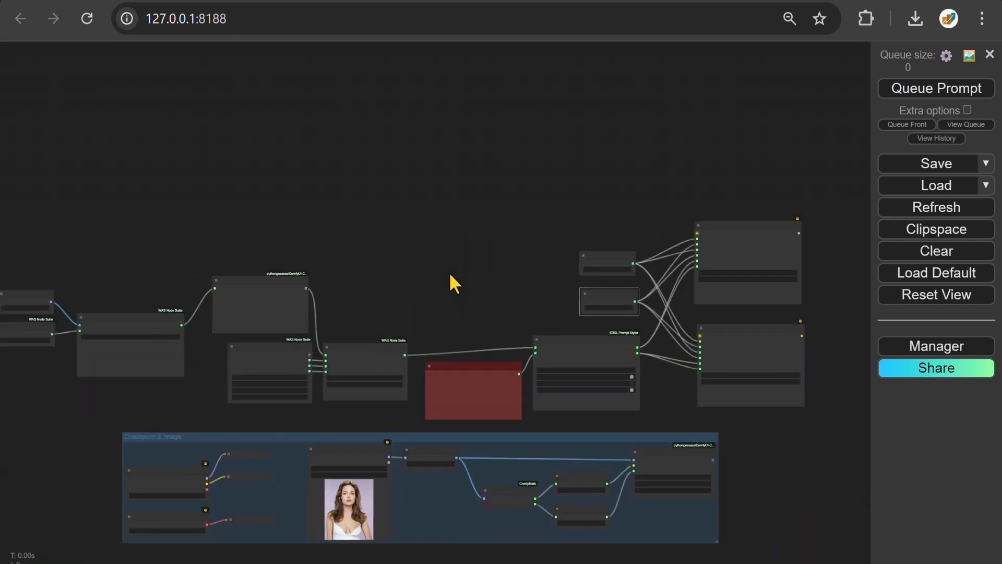
pyautogui.rightClick(27, 199)
pyautogui.click(44, 219)
pyautogui.moveTo(82, 233); pyautogui.dragTo(748, 403)
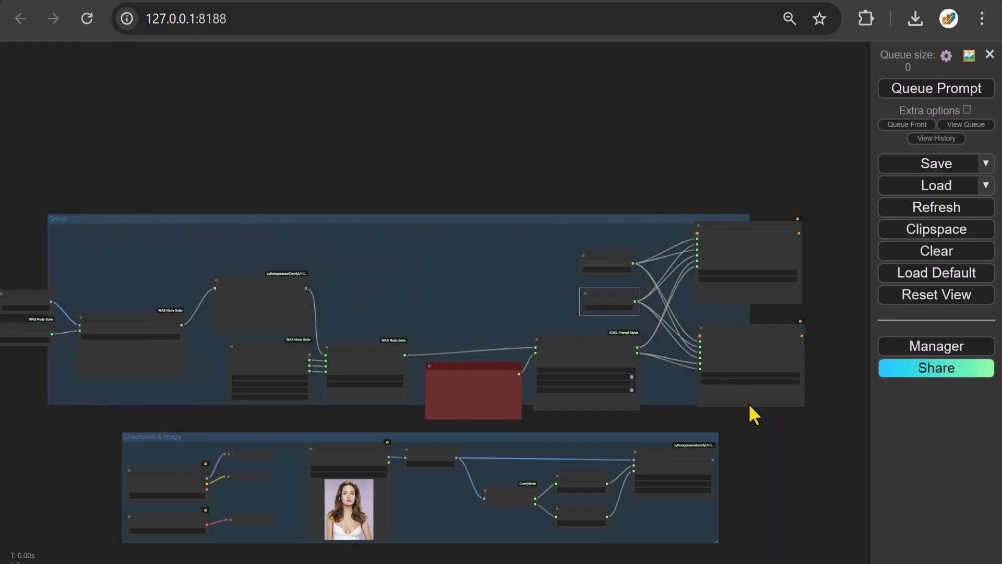
pyautogui.rightClick(575, 218)
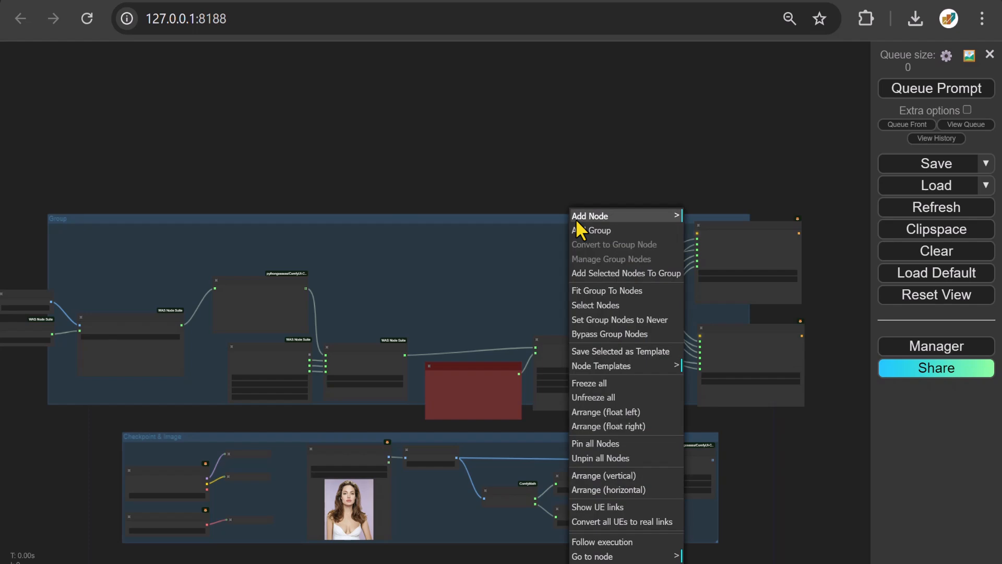
pyautogui.click(617, 290)
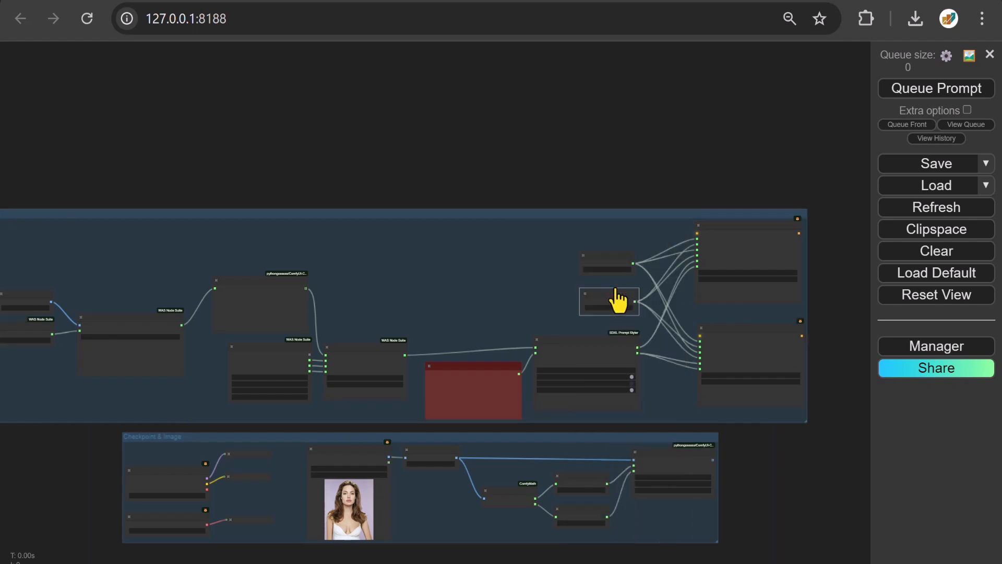
# - Title the new group "Prompt & Blip"
pyautogui.rightClick(456, 214)
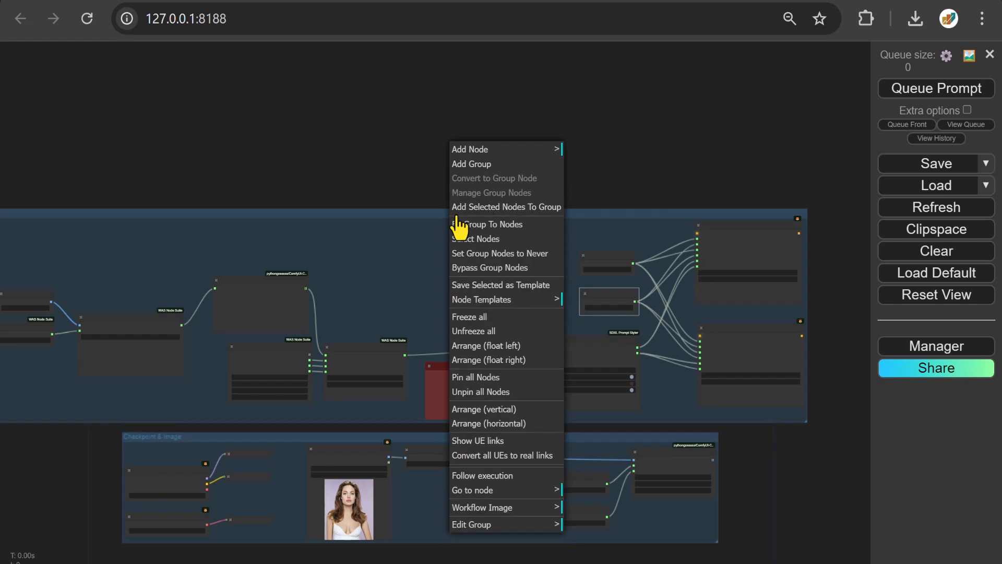
pyautogui.click(496, 524)
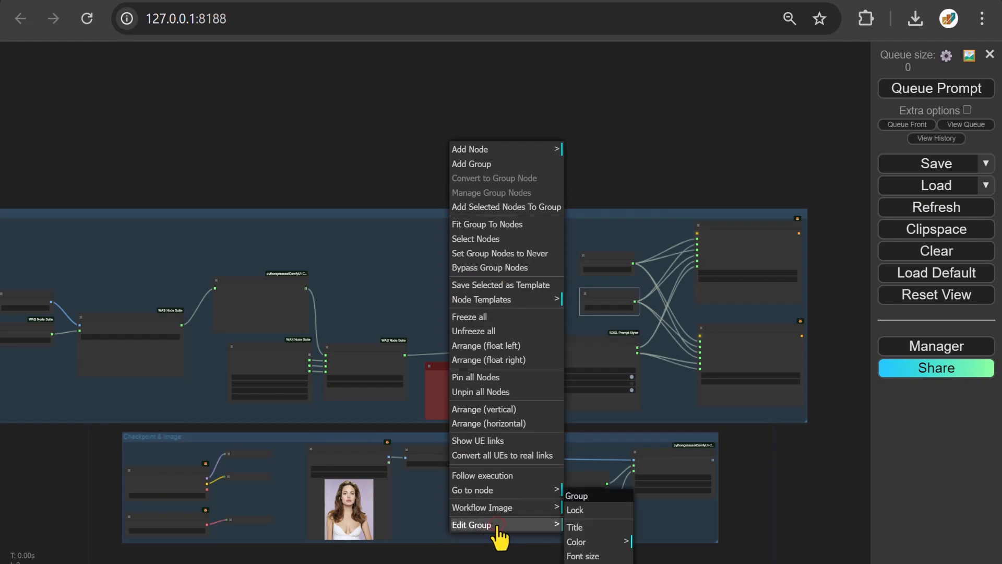
pyautogui.click(578, 529)
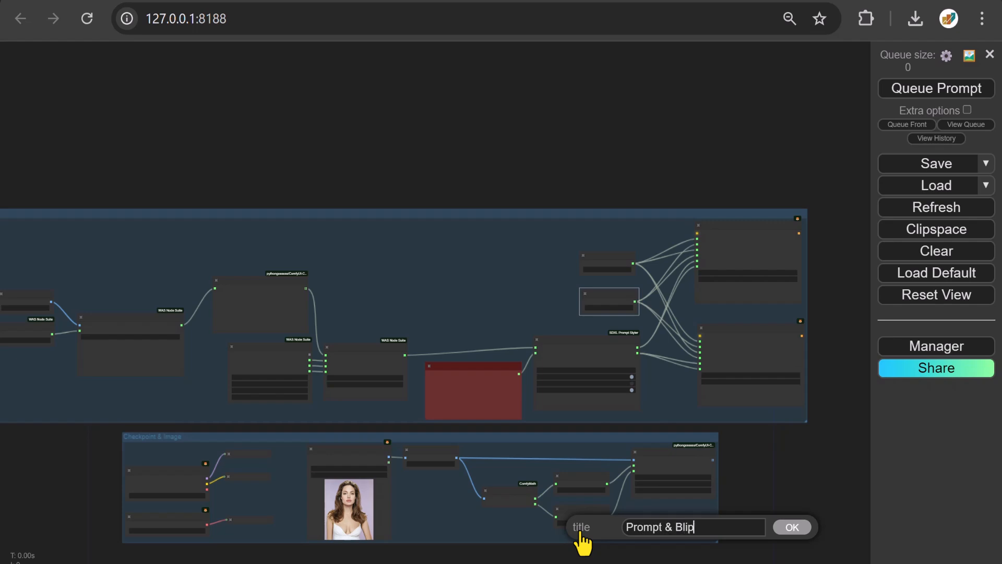
pyautogui.press('Return')
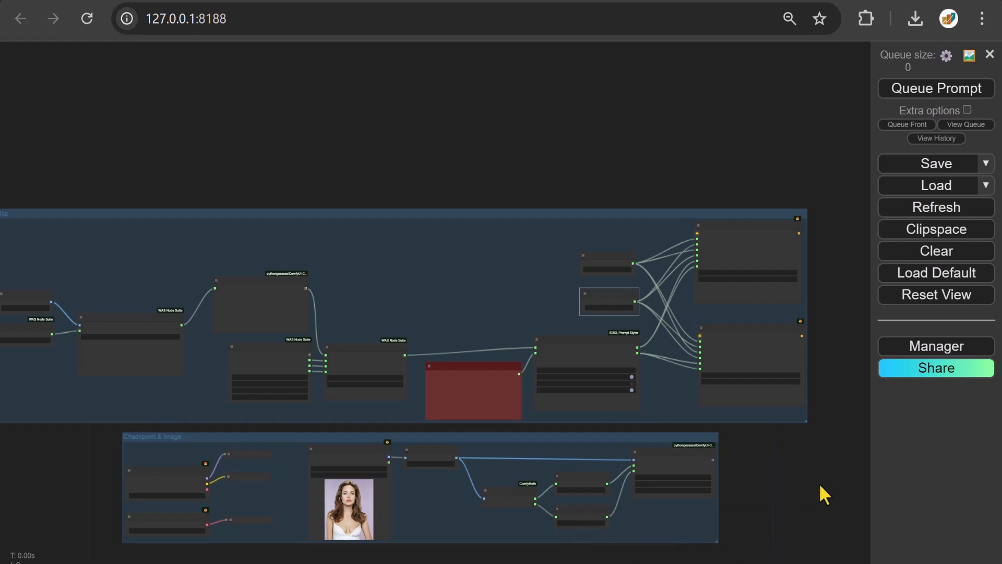
# - Add an Apply ControlNet (Advanced) node in the empty canvas area beyond the two groups
pyautogui.moveTo(819, 483); pyautogui.dragTo(370, 381)
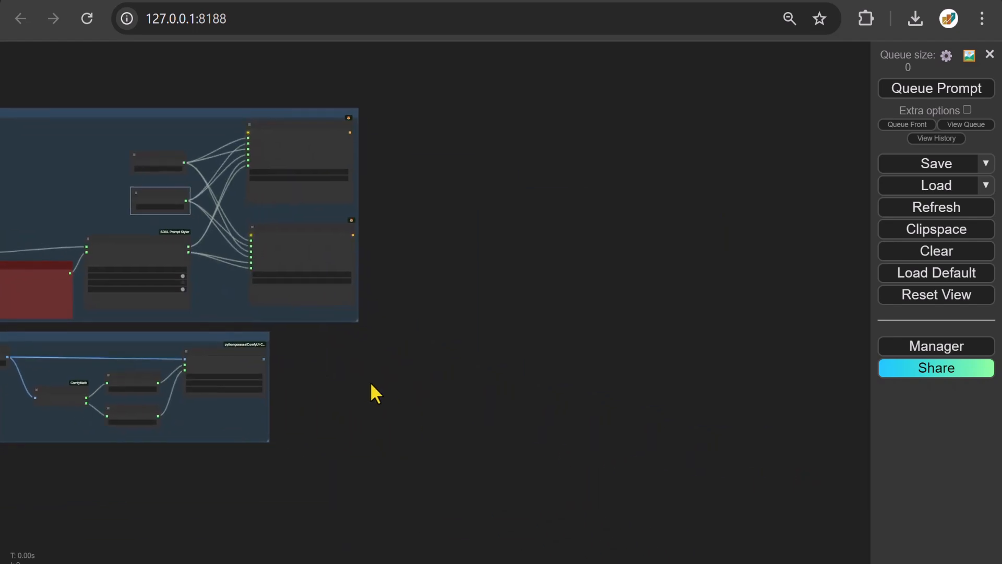
pyautogui.scroll(6, 370, 392)
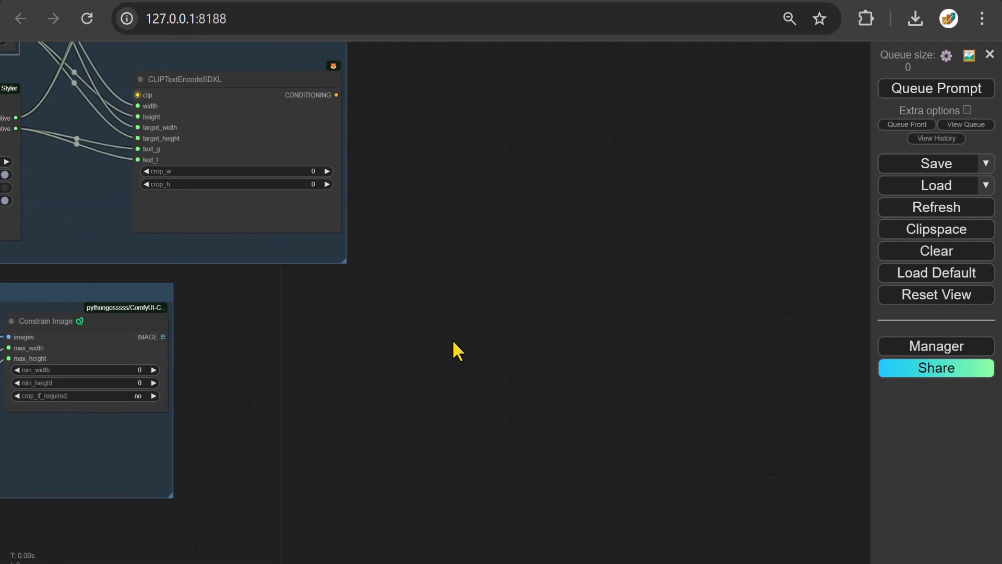
pyautogui.doubleClick(458, 340)
pyautogui.write('Appl')
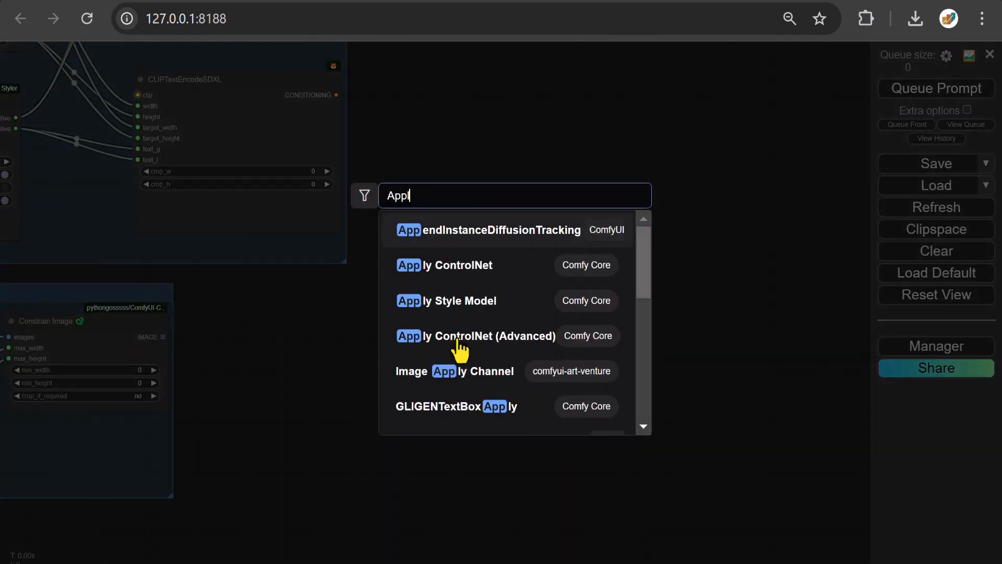
pyautogui.write('y Contro')
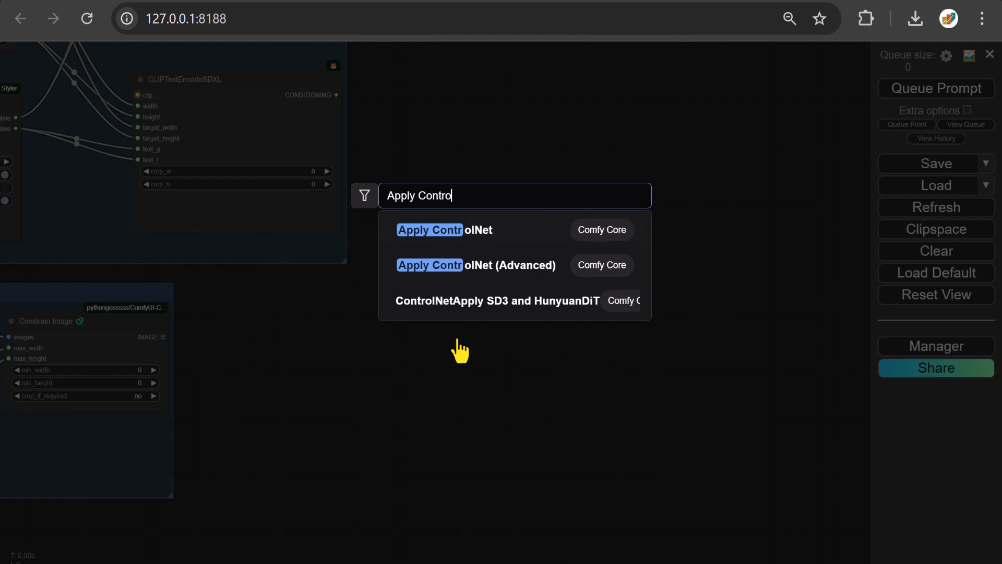
pyautogui.write('lNet')
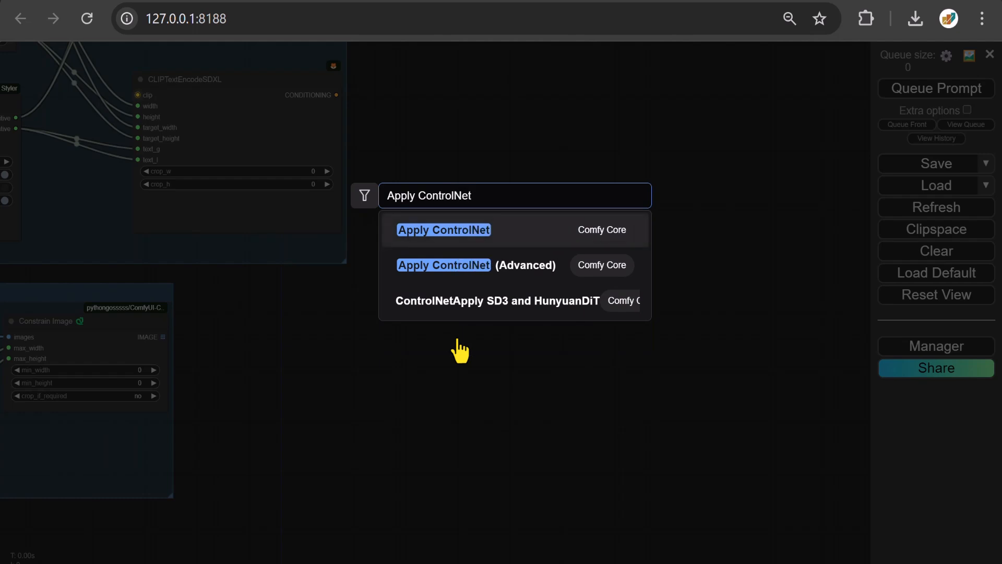
pyautogui.click(469, 266)
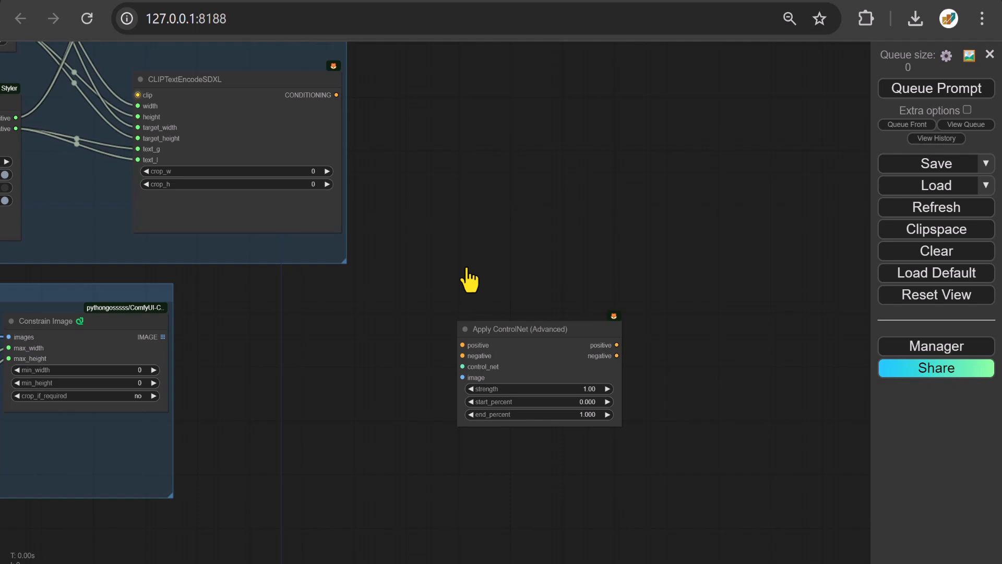
# - Clone the Apply ControlNet (Advanced) node to its right and connect the original's positive and negative outputs to the copy's matching inputs
pyautogui.click(506, 328)
pyautogui.rightClick(506, 327)
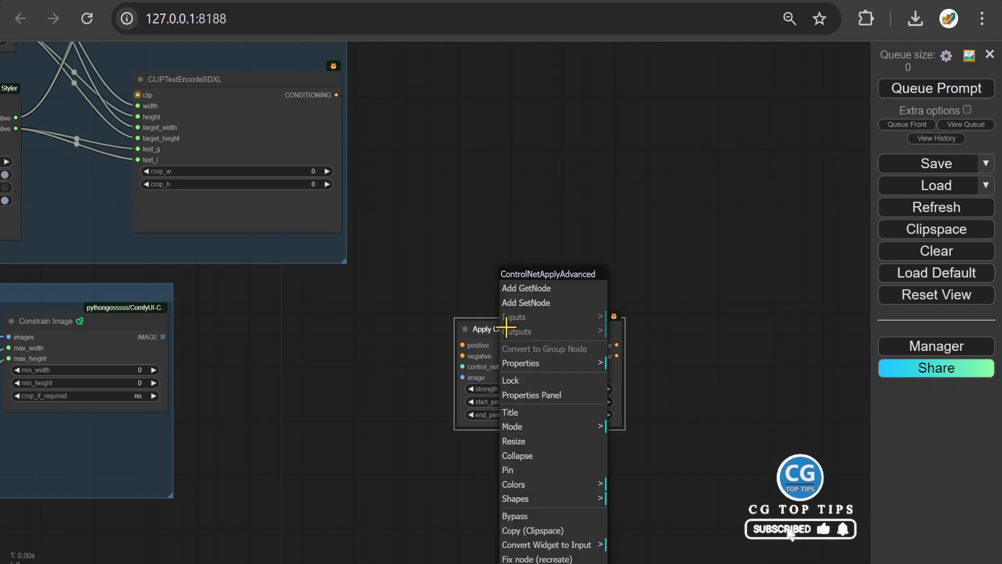
pyautogui.scroll(-3, 510, 335)
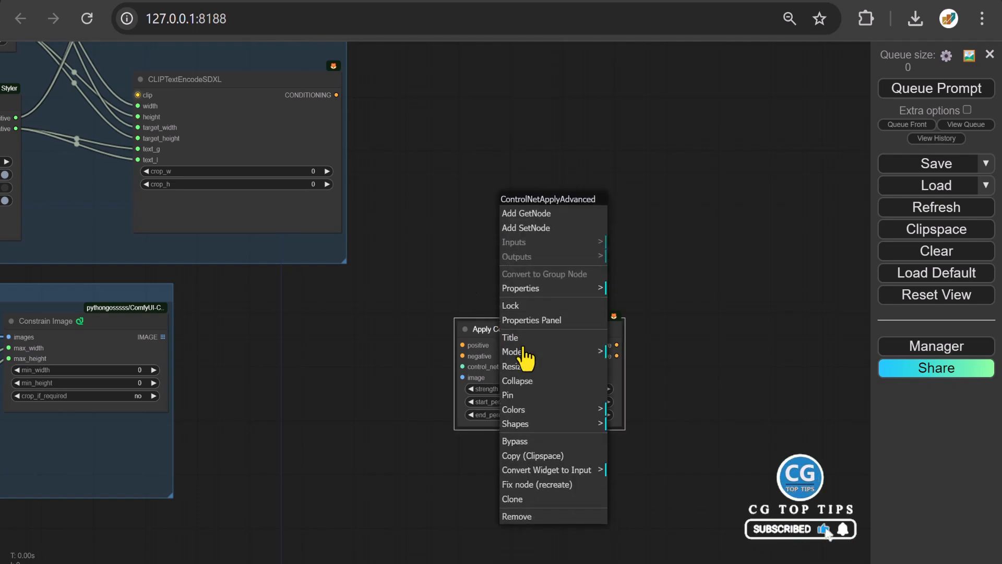
pyautogui.click(517, 499)
pyautogui.moveTo(493, 330); pyautogui.dragTo(706, 324)
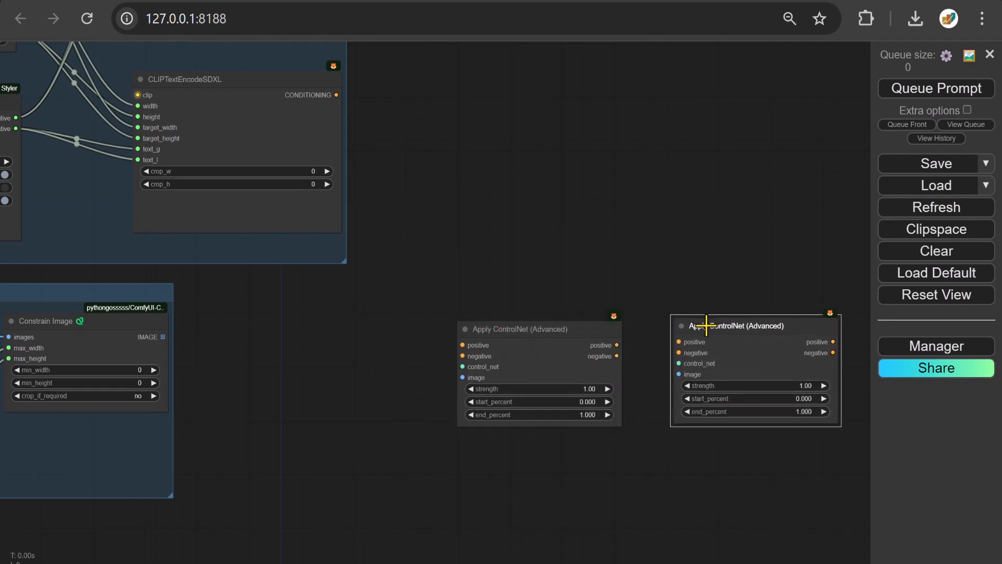
pyautogui.moveTo(617, 340)
pyautogui.mouseDown()
pyautogui.moveTo(678, 342)
pyautogui.moveTo(636, 361)
pyautogui.moveTo(679, 353)
pyautogui.mouseUp()
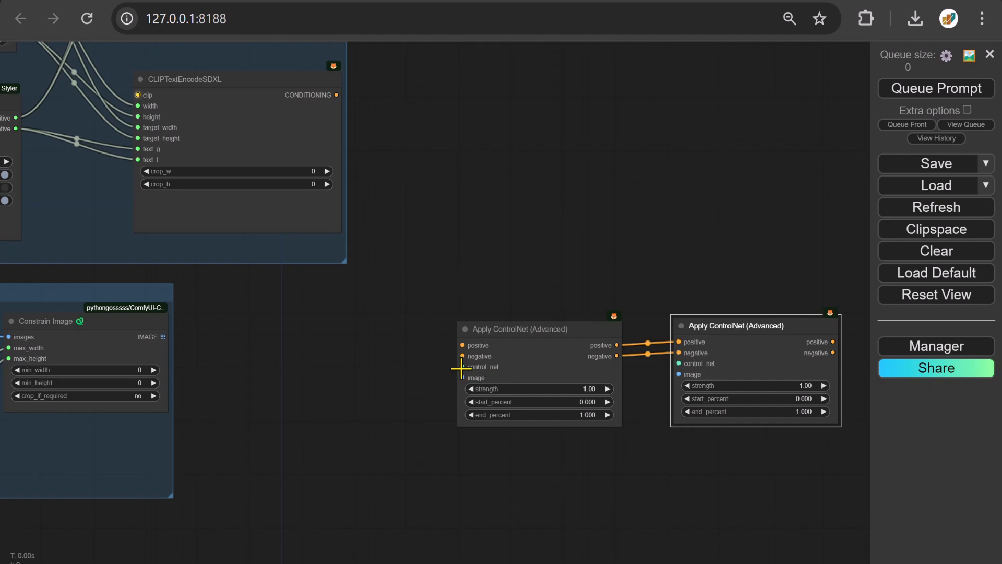
# - Add a Load ControlNet Model node feeding the first Apply ControlNet's control_net input, and set its model to control-lora-depth-rank256.safetensors
pyautogui.moveTo(461, 366); pyautogui.dragTo(432, 359)
pyautogui.moveTo(354, 300); pyautogui.dragTo(358, 294)
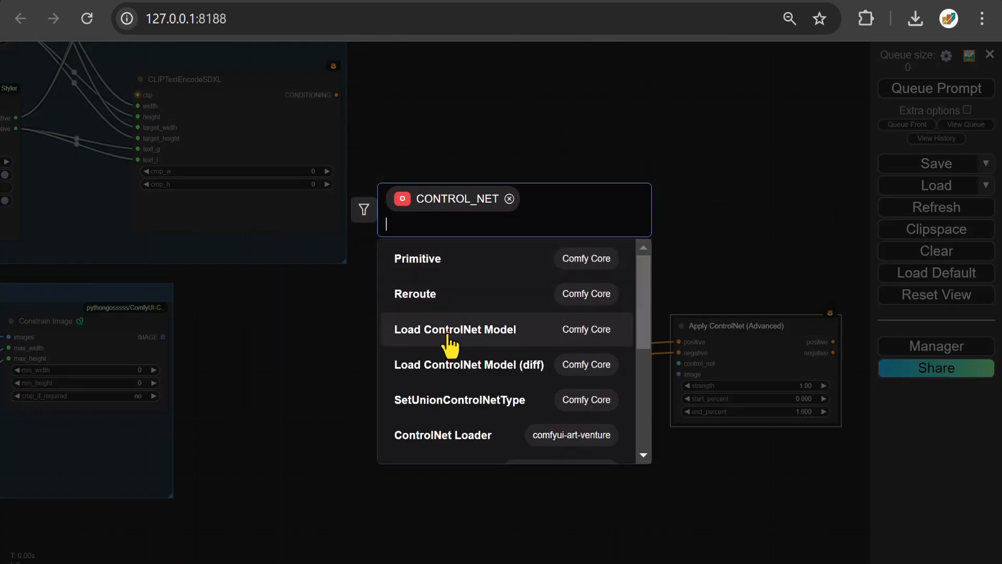
pyautogui.click(447, 336)
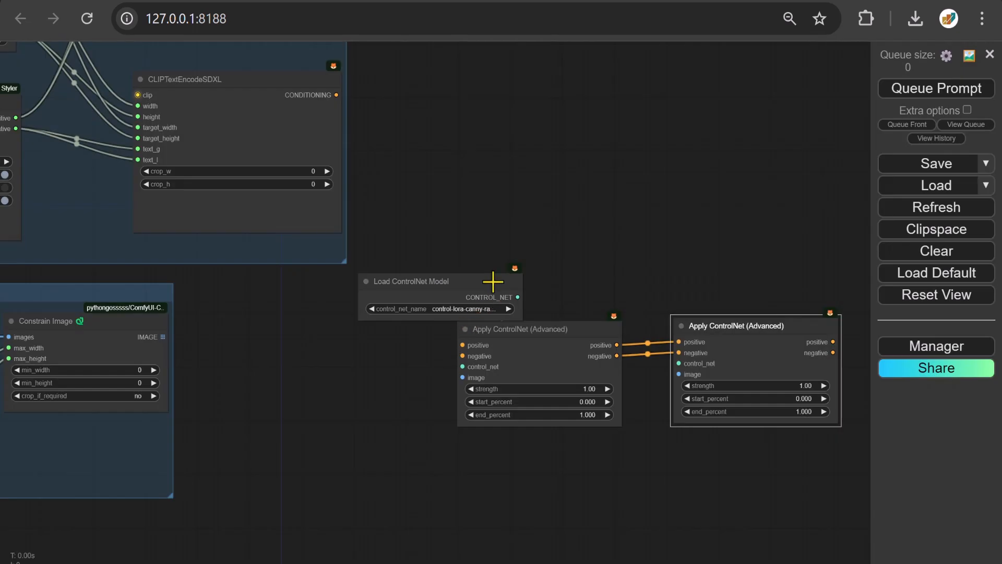
pyautogui.moveTo(492, 281); pyautogui.dragTo(350, 289)
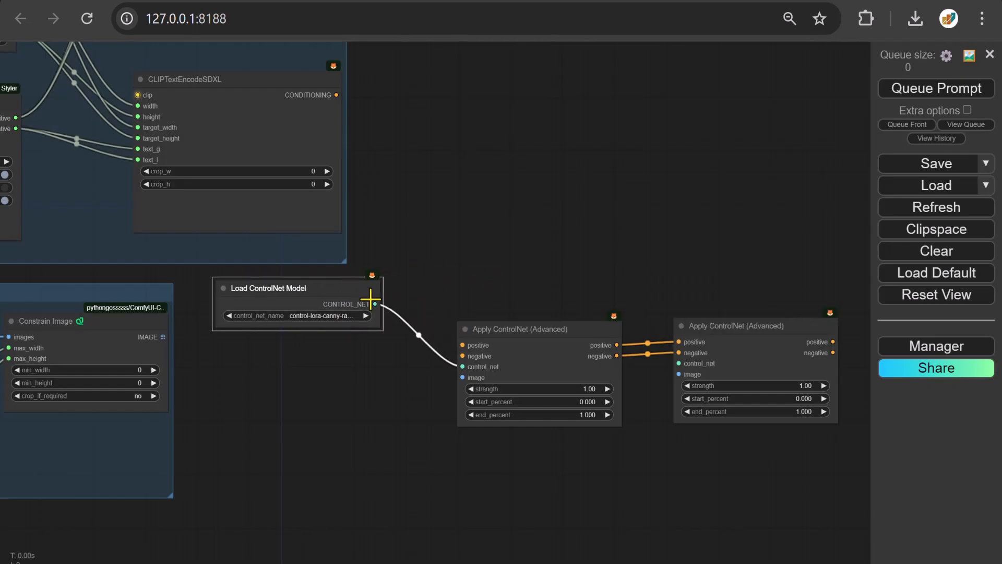
pyautogui.moveTo(378, 327); pyautogui.dragTo(425, 328)
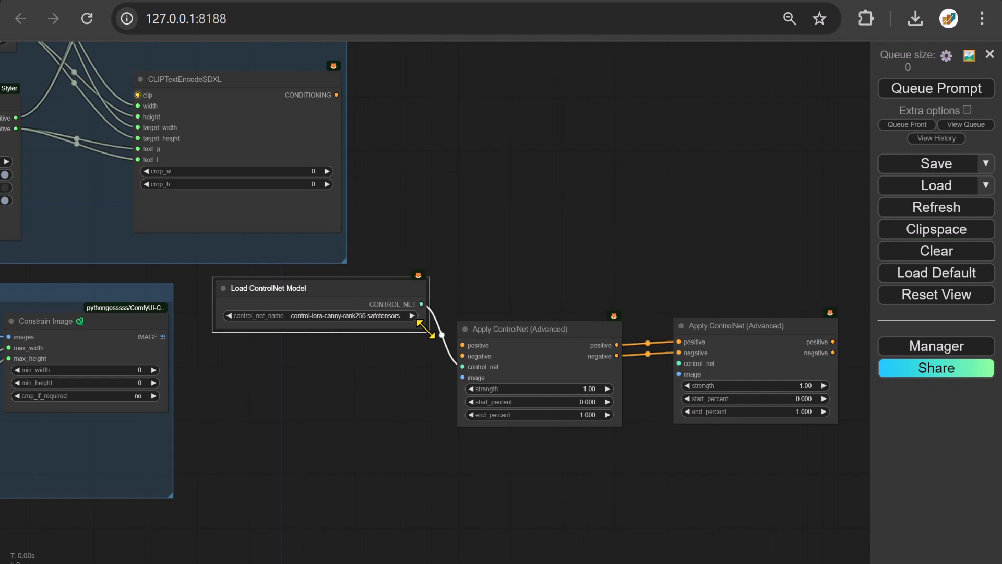
pyautogui.click(360, 316)
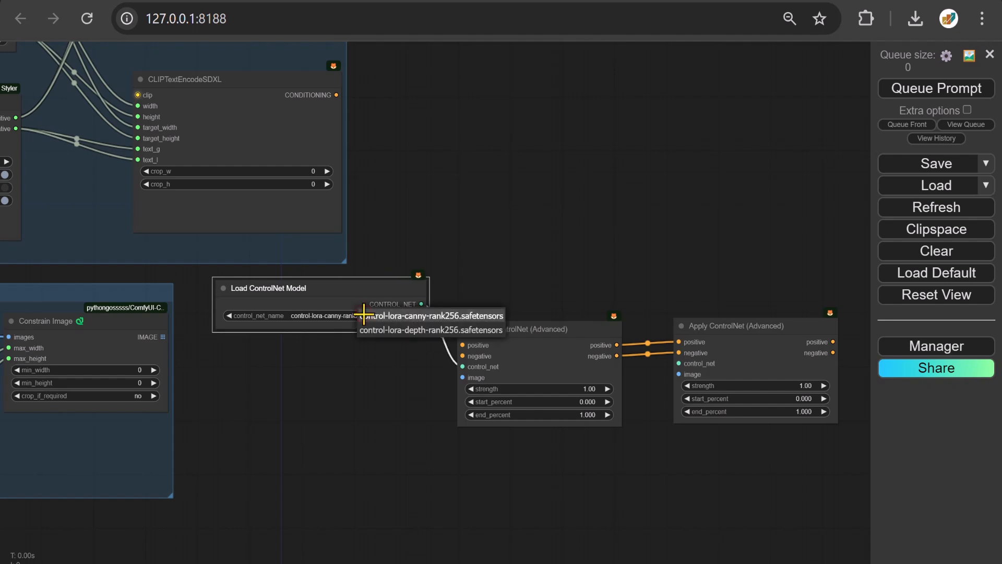
pyautogui.click(404, 330)
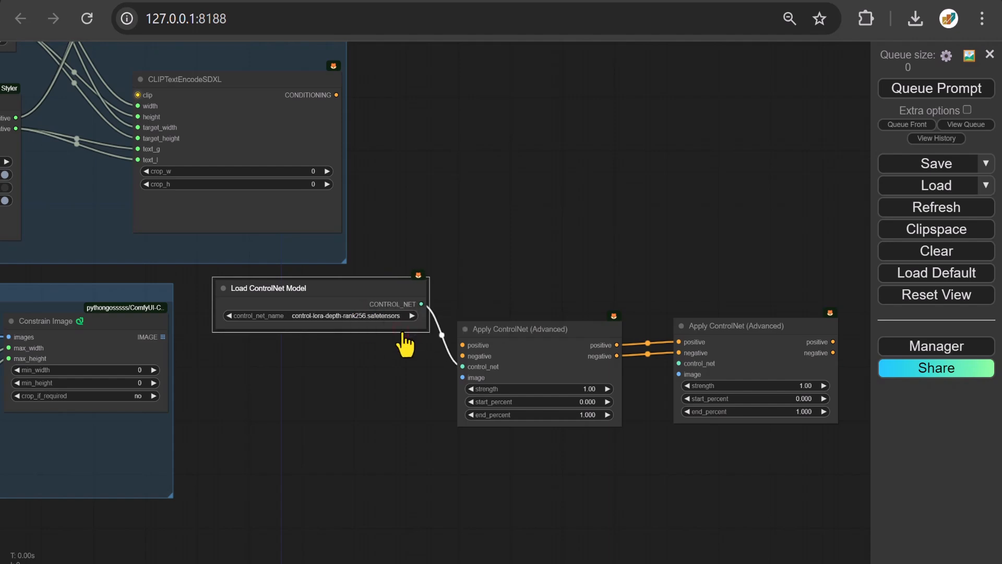
# - Add a MiDaS Depth Map node feeding the first Apply ControlNet's image input, and connect Constrain Image's IMAGE output to it
pyautogui.moveTo(462, 379); pyautogui.dragTo(365, 378)
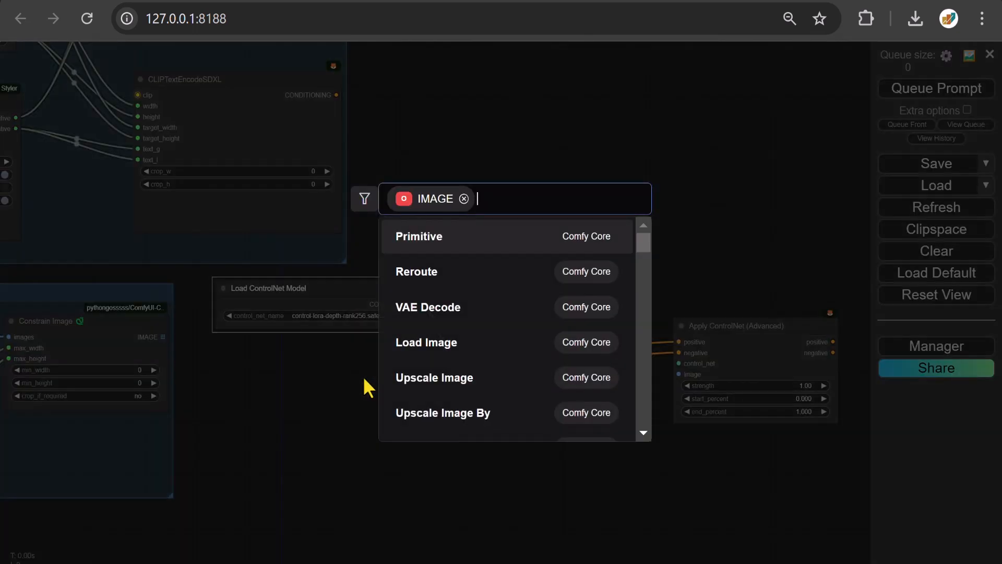
pyautogui.write('depth')
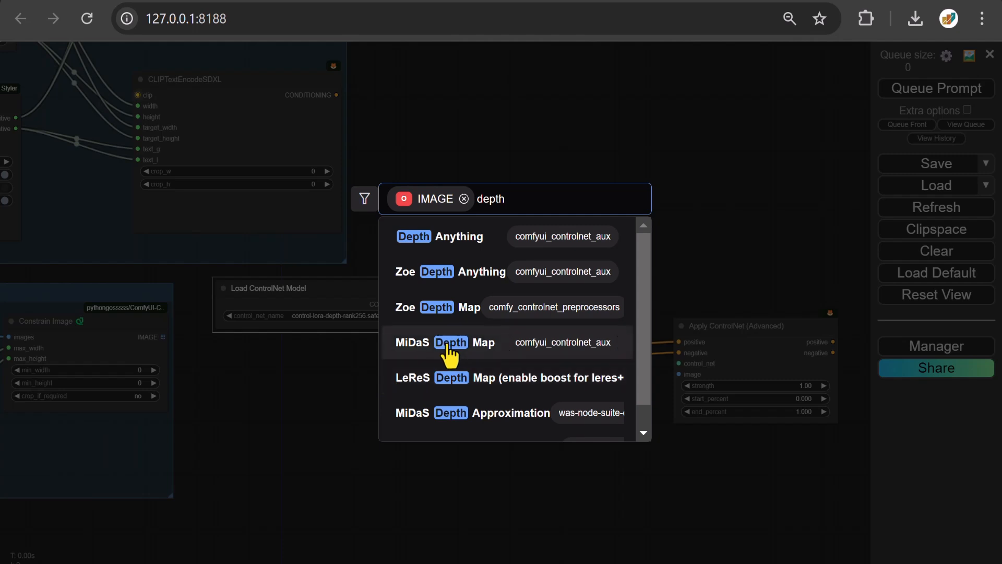
pyautogui.click(434, 342)
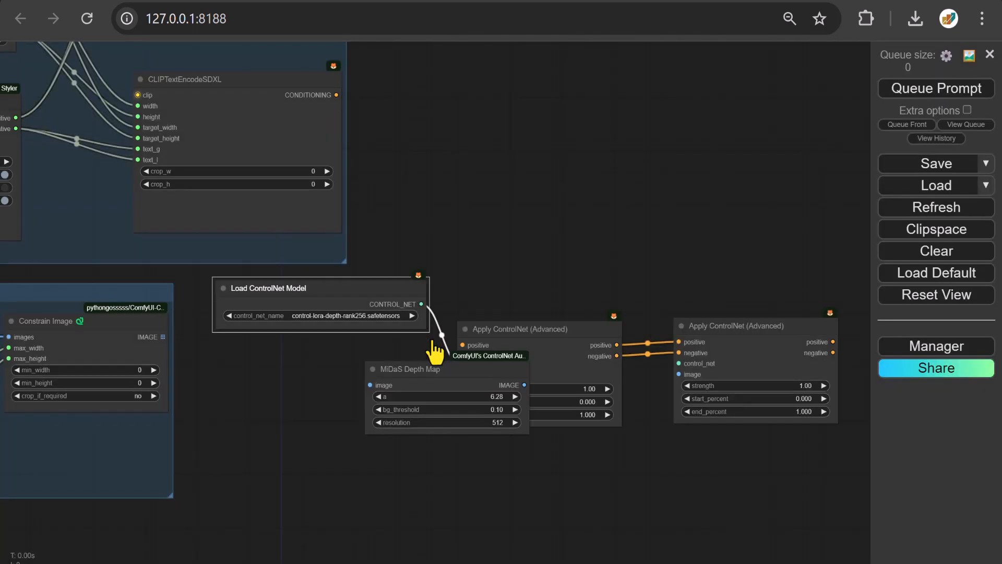
pyautogui.moveTo(473, 369); pyautogui.dragTo(364, 361)
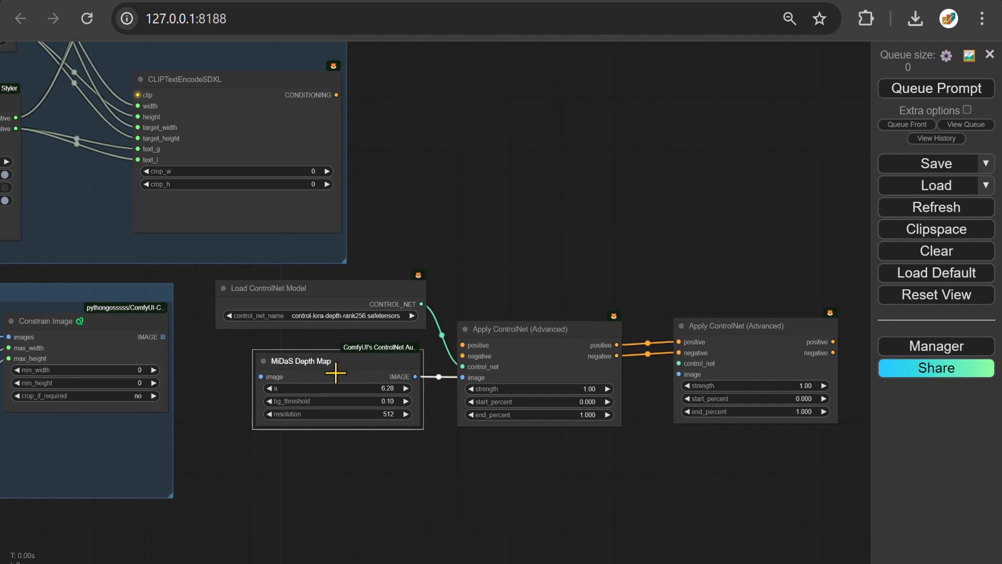
pyautogui.moveTo(163, 337); pyautogui.dragTo(261, 376)
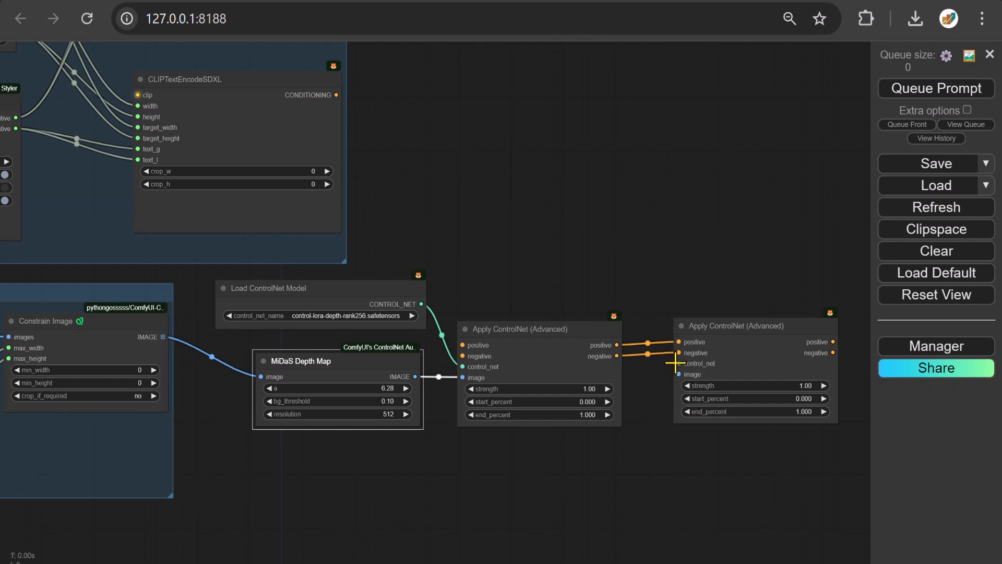
# - Add a widened Load ControlNet Model node feeding the second Apply ControlNet's control_net input, with model control-lora-canny-rank256.safetensors
pyautogui.moveTo(675, 363); pyautogui.dragTo(584, 458)
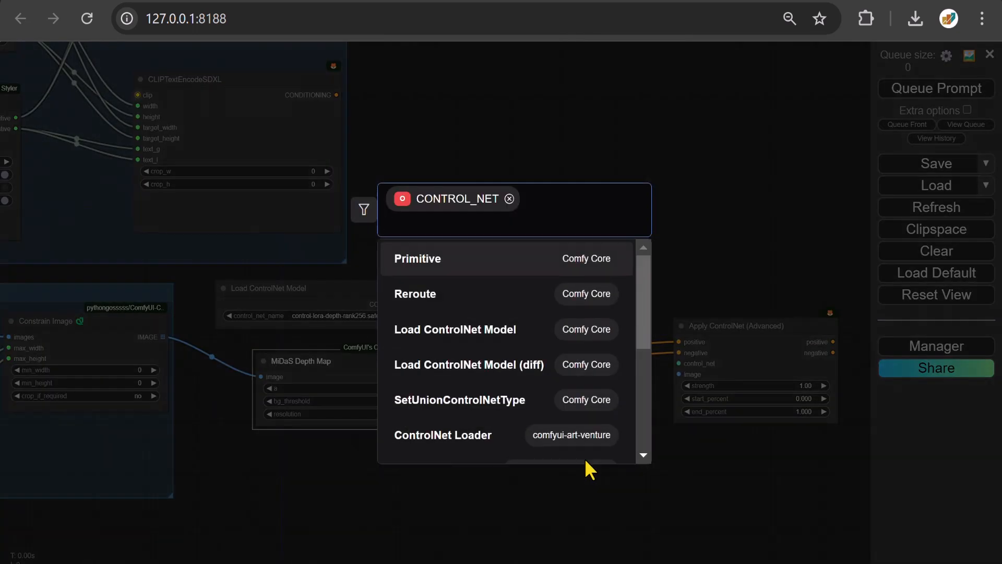
pyautogui.scroll(-1, 522, 413)
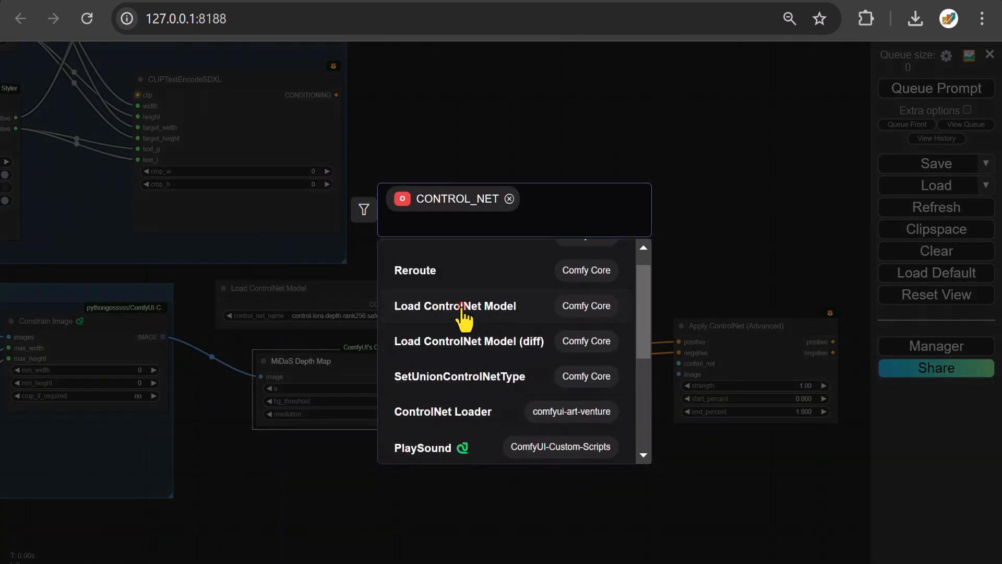
pyautogui.click(455, 306)
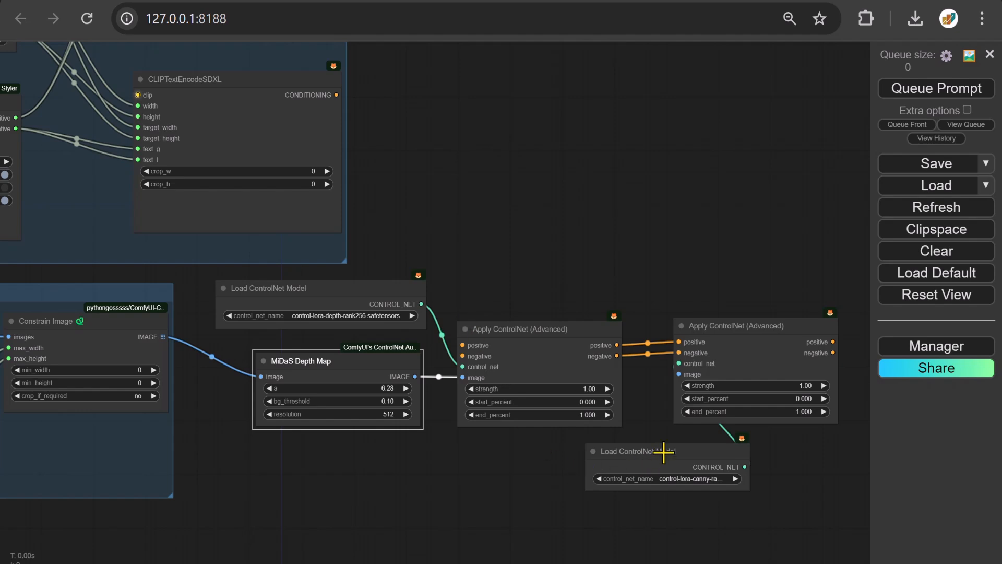
pyautogui.moveTo(667, 452); pyautogui.dragTo(508, 452)
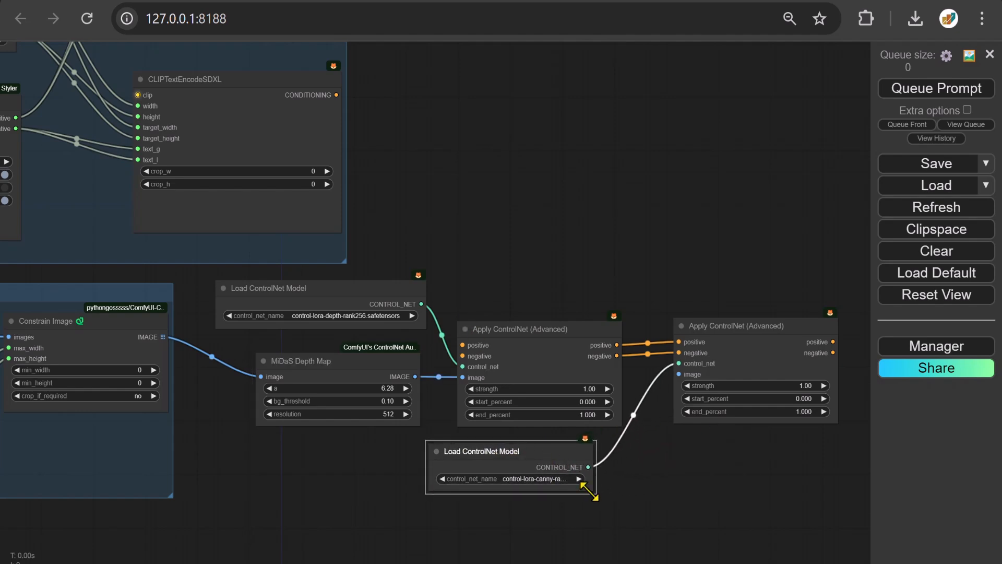
pyautogui.moveTo(626, 489); pyautogui.dragTo(636, 488)
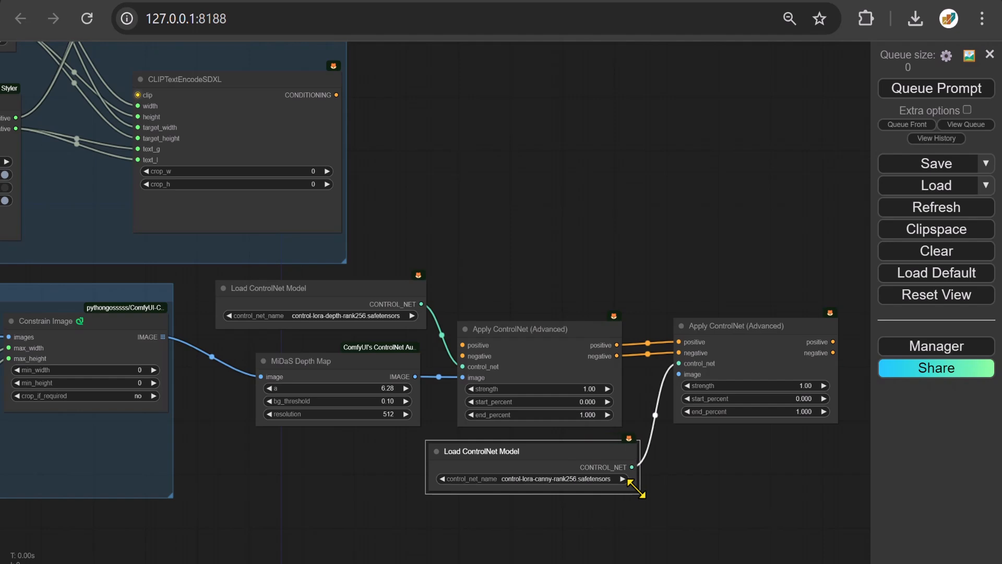
pyautogui.click(580, 479)
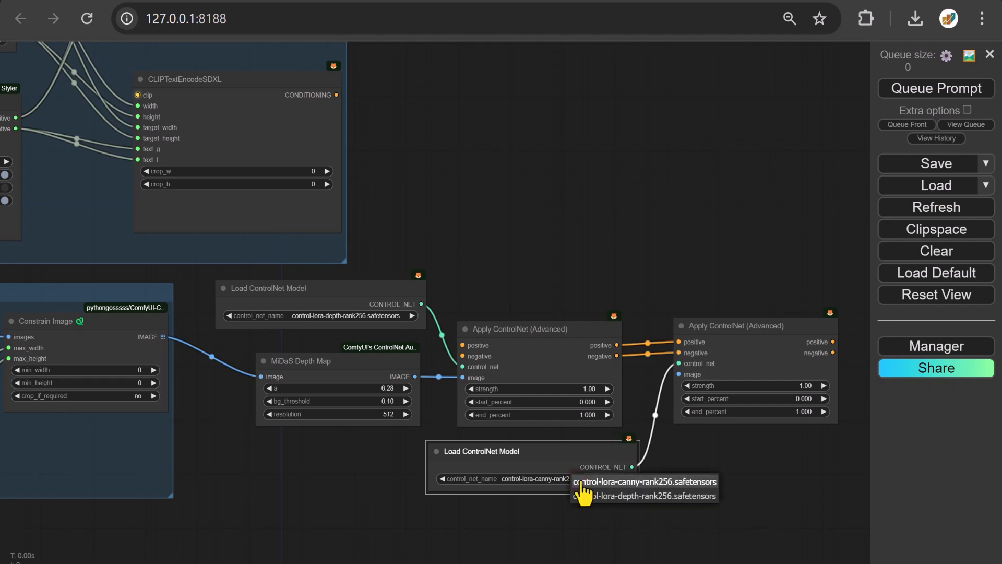
pyautogui.click(618, 482)
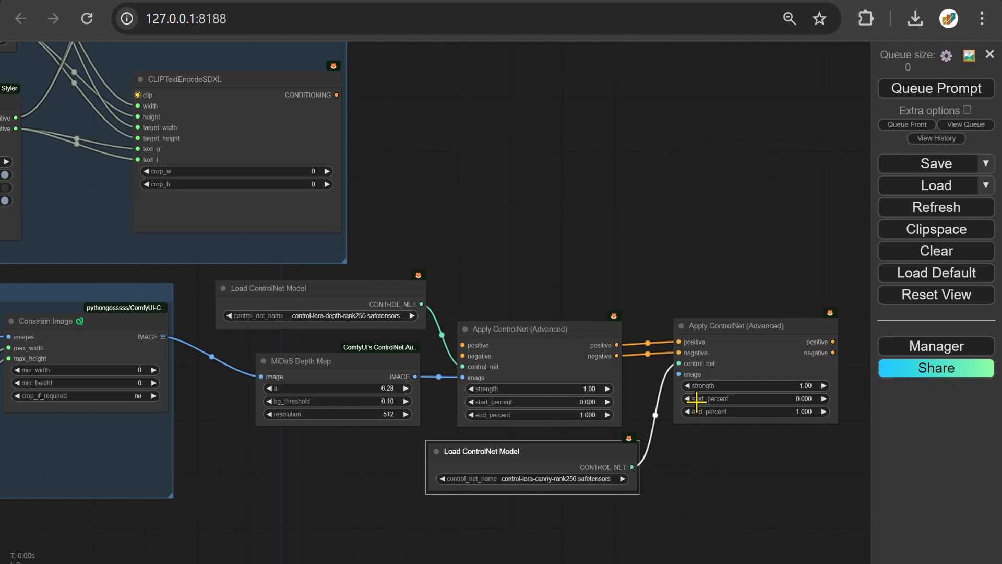
# - Add a Realistic Lineart node feeding the second Apply ControlNet's image input, and connect Constrain Image's IMAGE output to it
pyautogui.moveTo(678, 374); pyautogui.dragTo(605, 514)
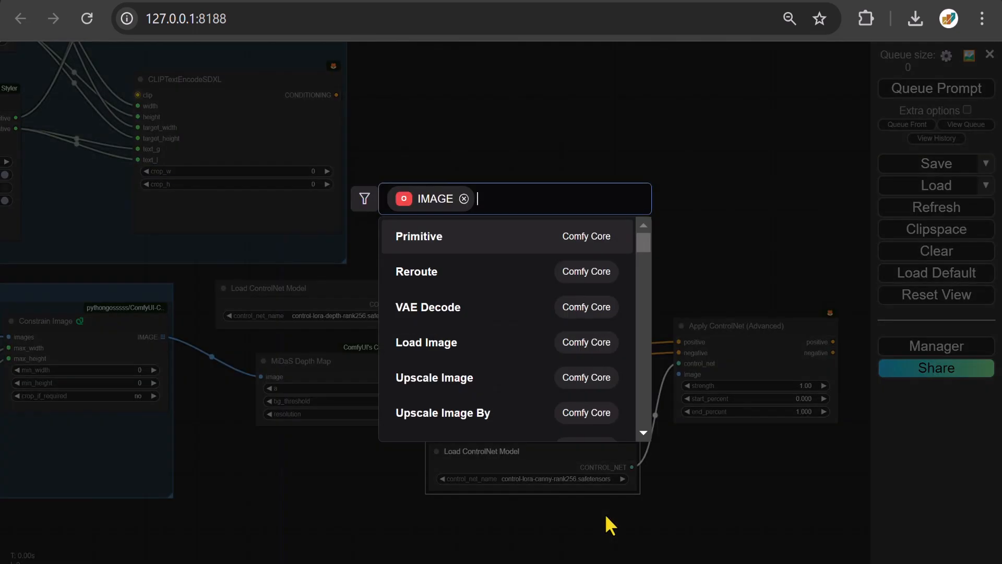
pyautogui.write('realistic')
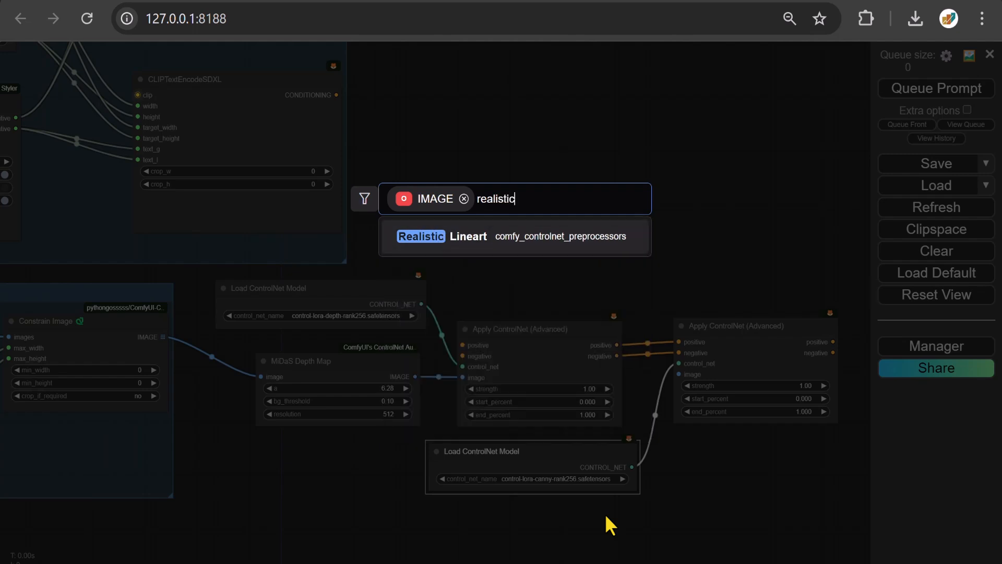
pyautogui.click(440, 240)
pyautogui.moveTo(710, 512); pyautogui.dragTo(578, 521)
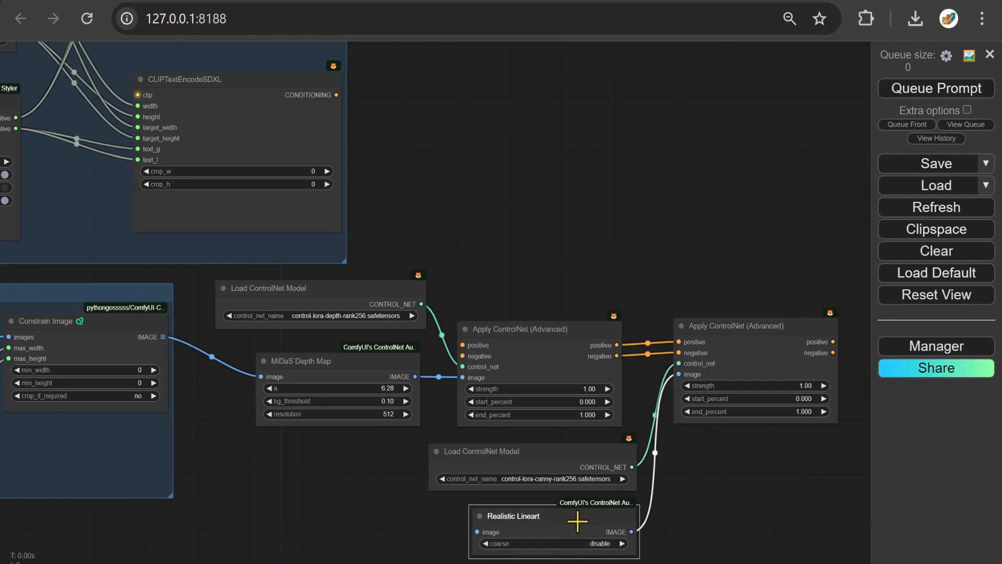
pyautogui.moveTo(165, 337); pyautogui.dragTo(477, 533)
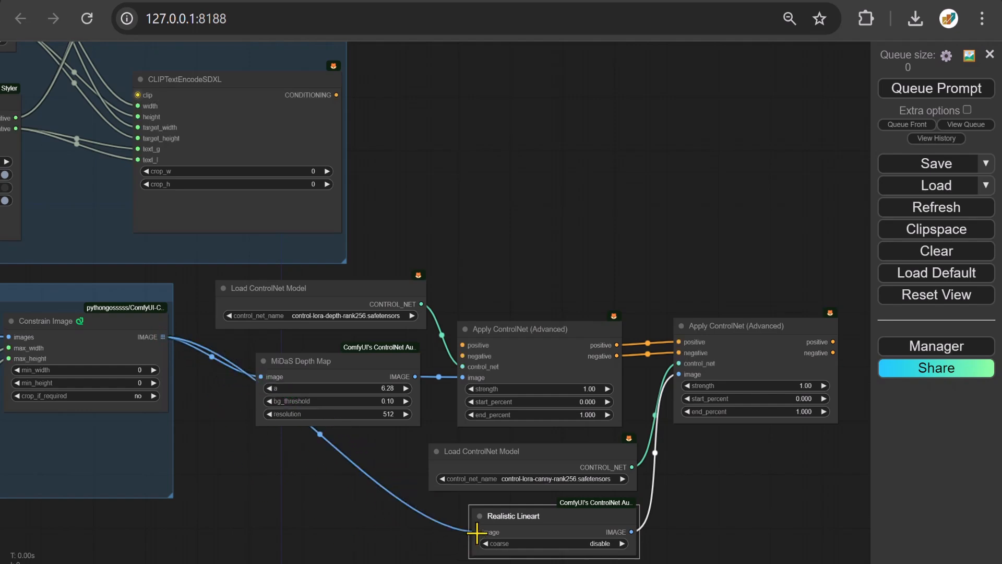
# - Add an Invert Image node fed by the Realistic Lineart node's IMAGE output
pyautogui.moveTo(637, 531); pyautogui.dragTo(702, 531)
pyautogui.write('invert')
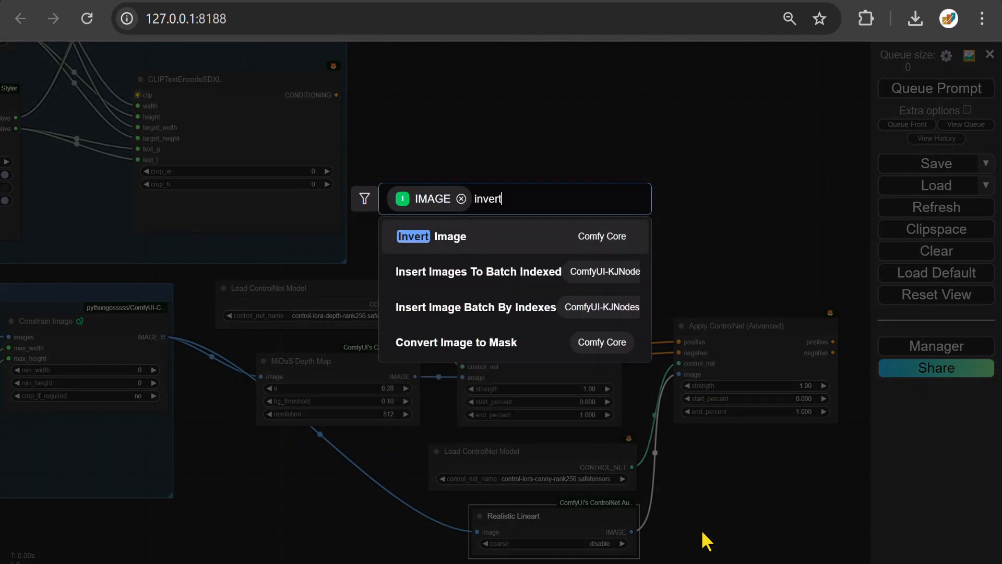
pyautogui.click(452, 245)
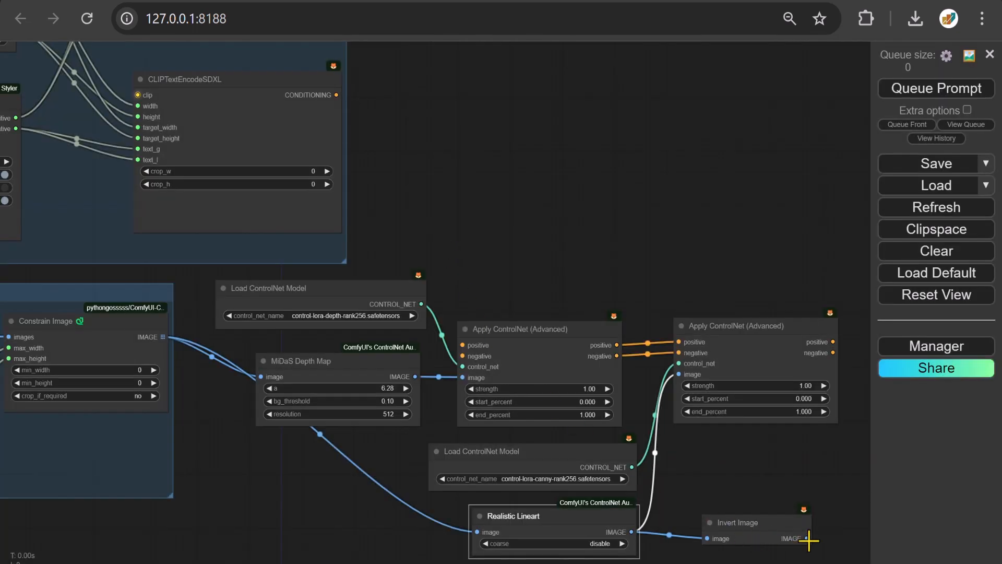
# - Add an Anything Everywhere node fed by Invert Image's output, collapse it, and place it just above the Invert Image node
pyautogui.moveTo(806, 539); pyautogui.dragTo(717, 469)
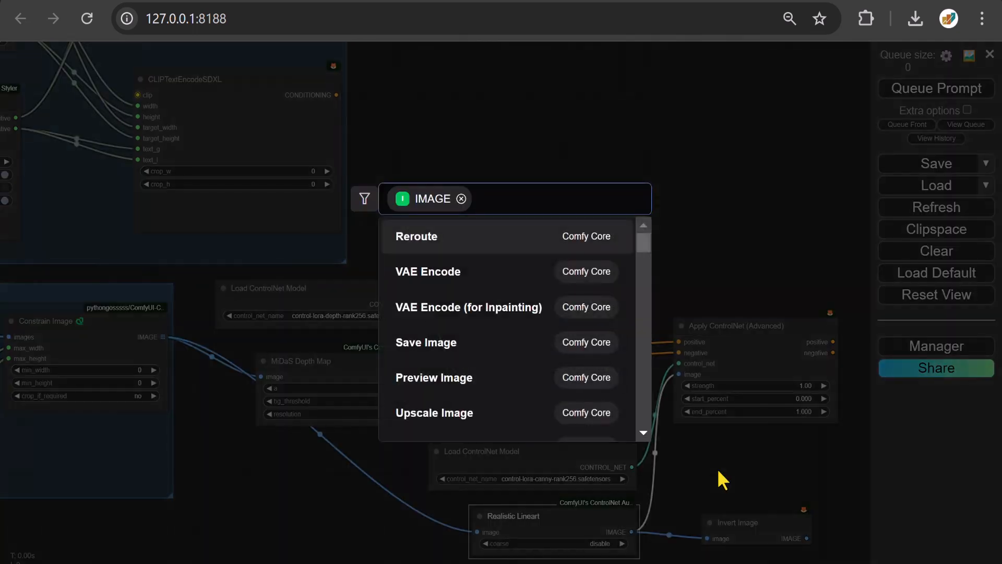
pyautogui.write('every')
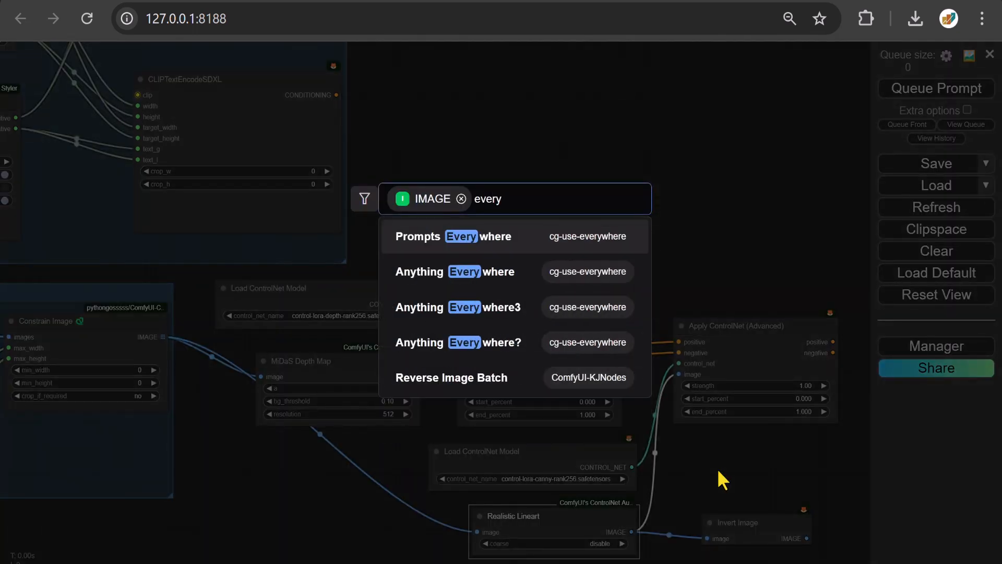
pyautogui.click(459, 272)
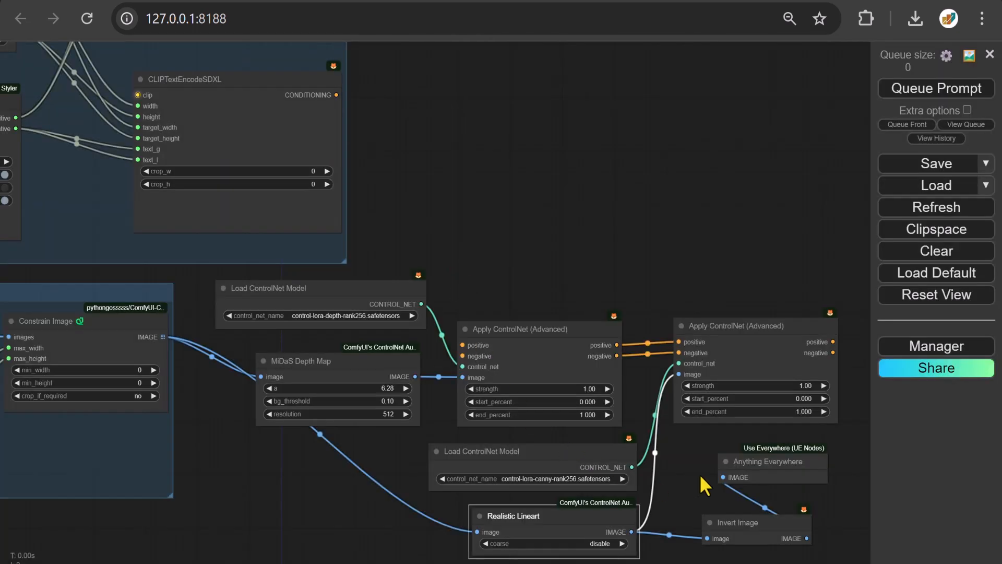
pyautogui.click(723, 461)
pyautogui.moveTo(771, 460); pyautogui.dragTo(769, 489)
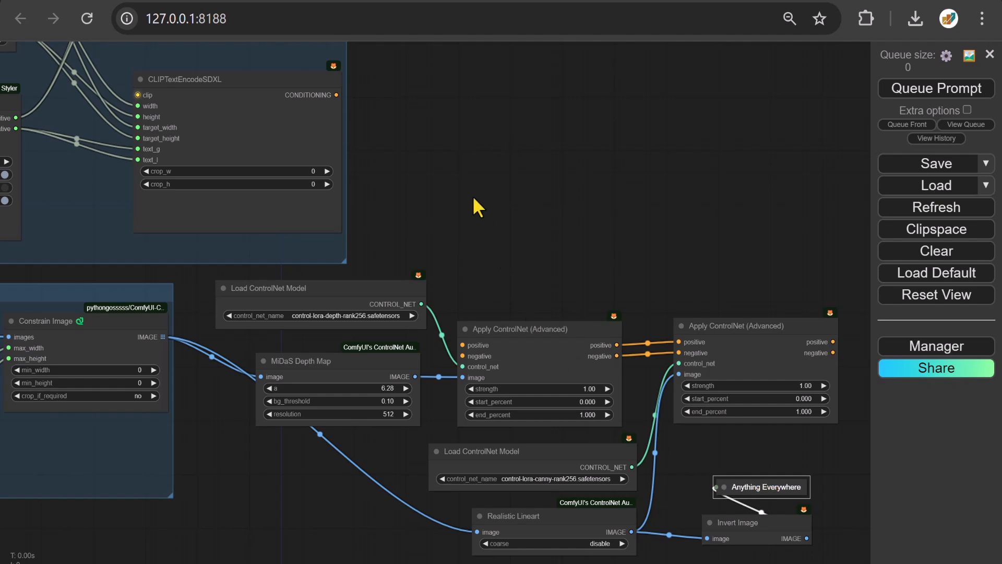
# - Connect the upper CLIPTextEncodeSDXL's conditioning to the first Apply ControlNet's positive input and the lower one's to its negative input
pyautogui.moveTo(472, 195); pyautogui.dragTo(449, 370)
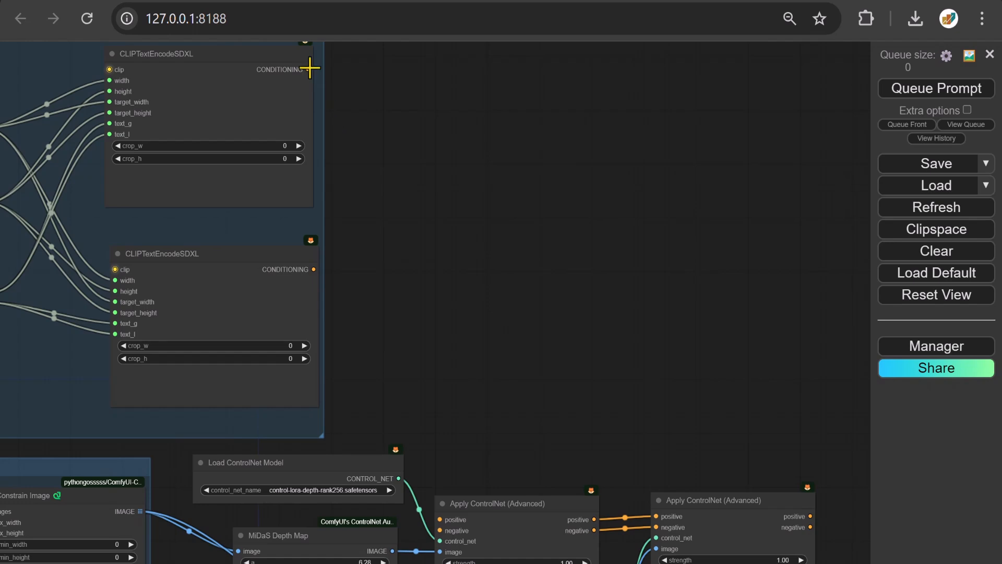
pyautogui.moveTo(309, 68); pyautogui.dragTo(440, 518)
pyautogui.moveTo(313, 270); pyautogui.dragTo(438, 530)
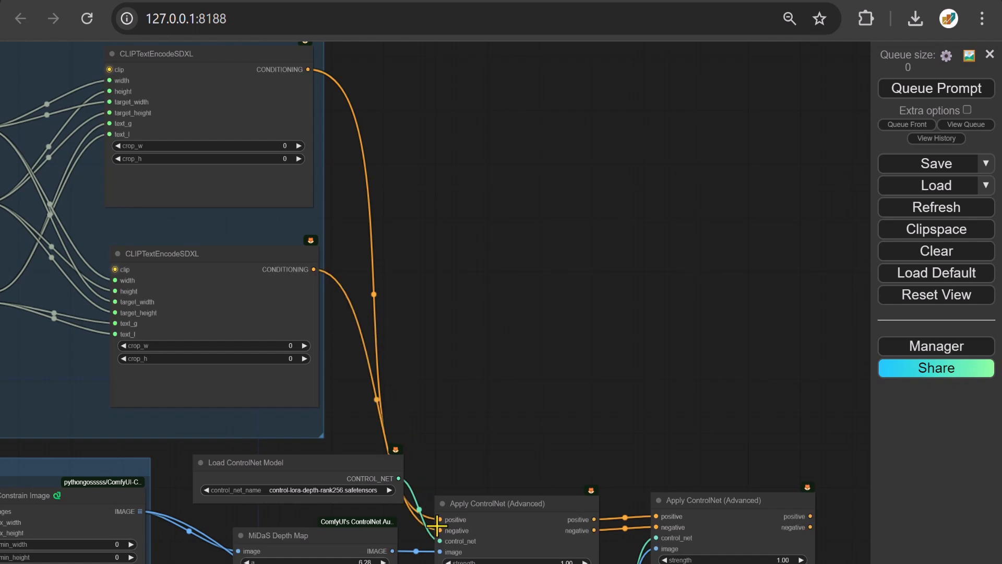
# - Set the strength to 0.70 on the first Apply ControlNet and to 0.40 on the second
pyautogui.moveTo(525, 462); pyautogui.dragTo(513, 233)
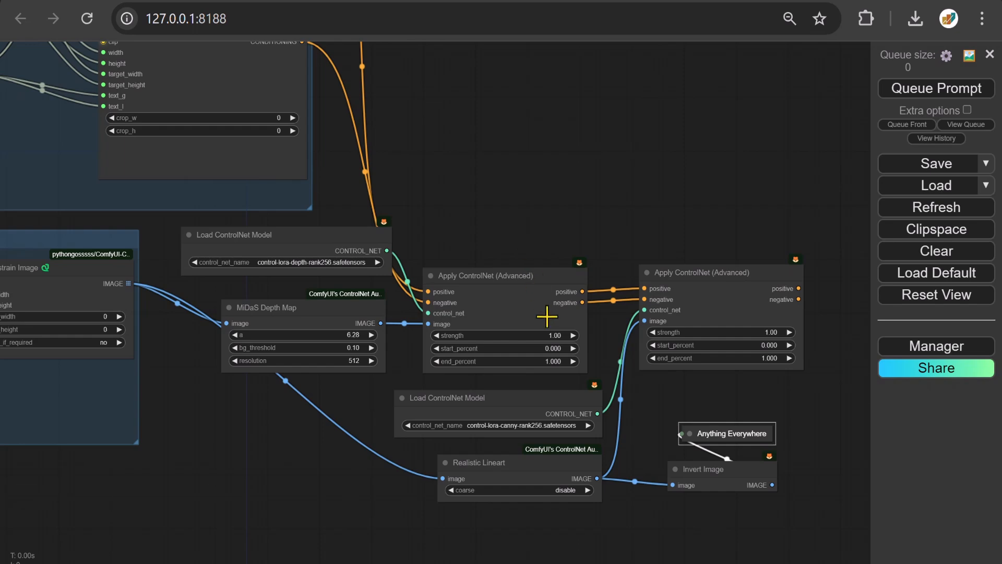
pyautogui.click(548, 336)
pyautogui.click(548, 337)
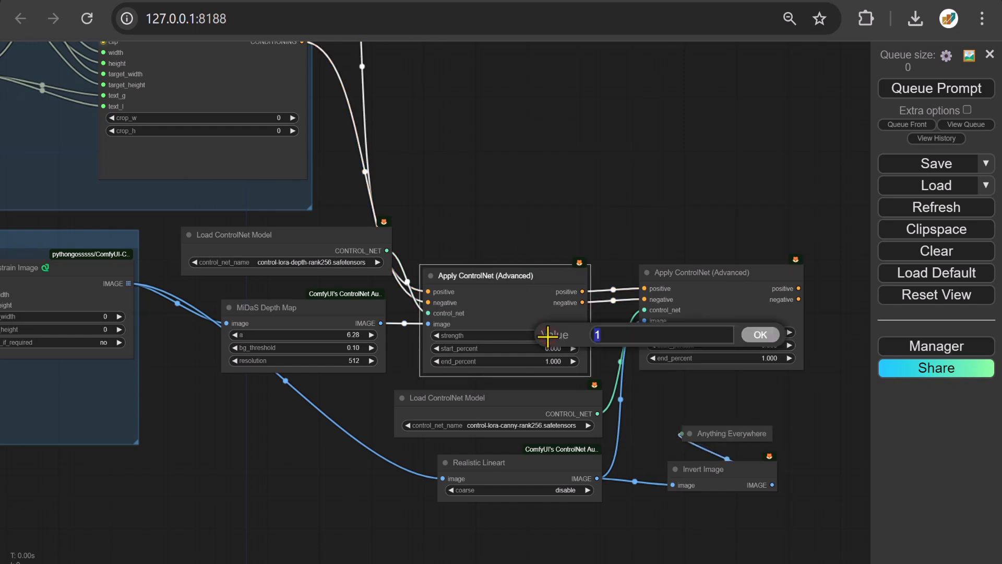
pyautogui.write('0.7')
pyautogui.press('Return')
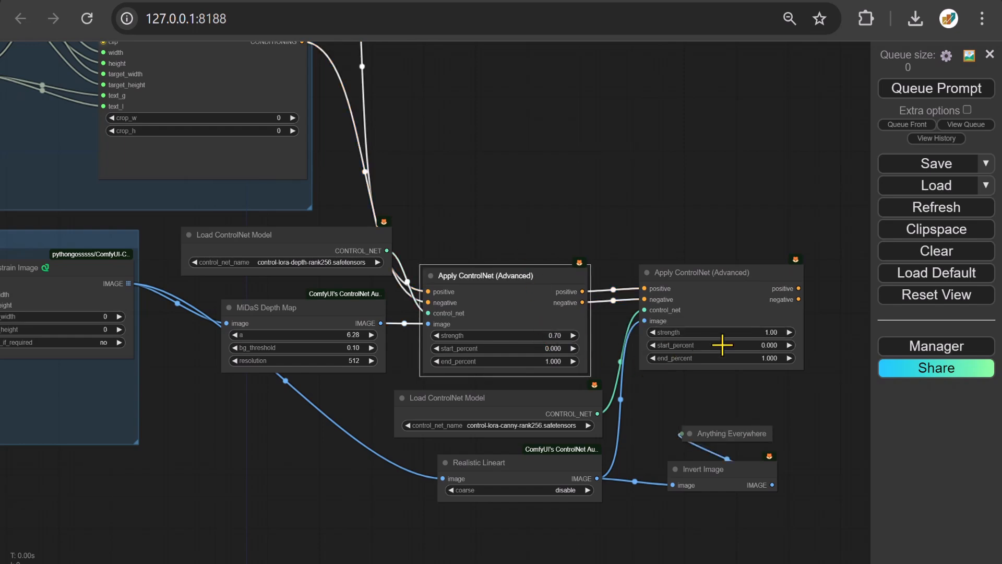
pyautogui.click(753, 329)
pyautogui.write('0.7')
pyautogui.press('Return')
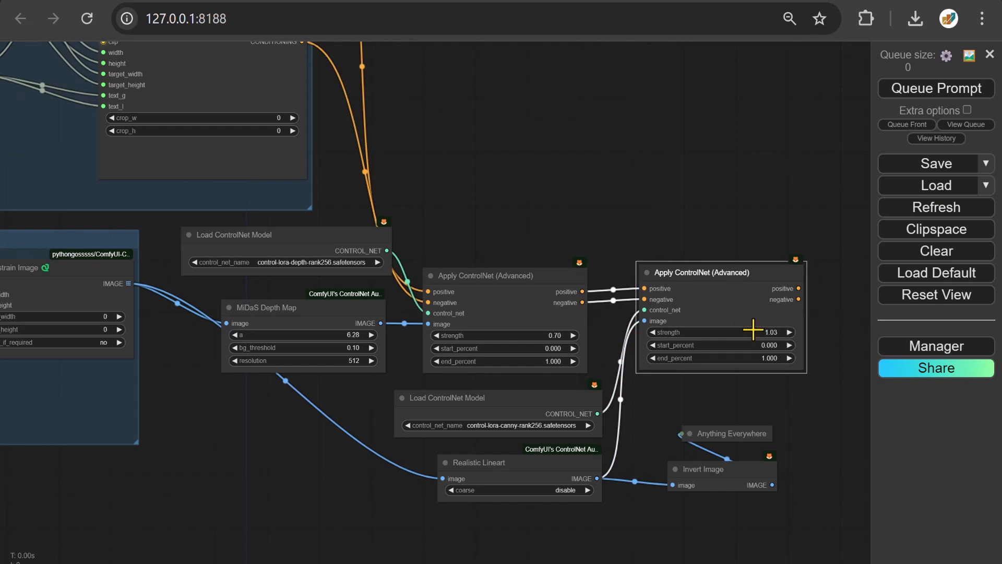
# - Add a group around the ControlNet nodes and fit it to the nodes it contains
pyautogui.rightClick(333, 151)
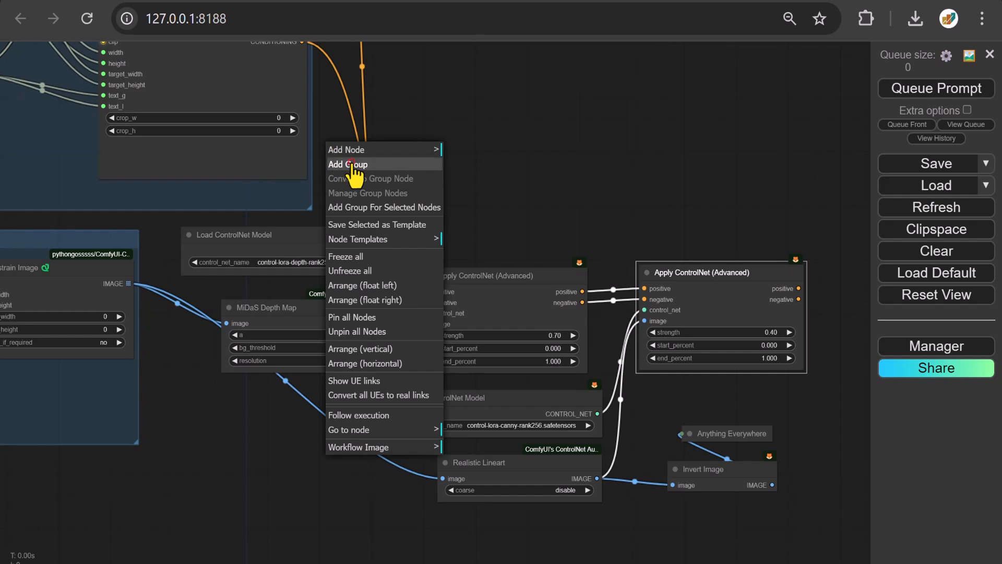
pyautogui.click(358, 98)
pyautogui.moveTo(424, 207); pyautogui.dragTo(780, 553)
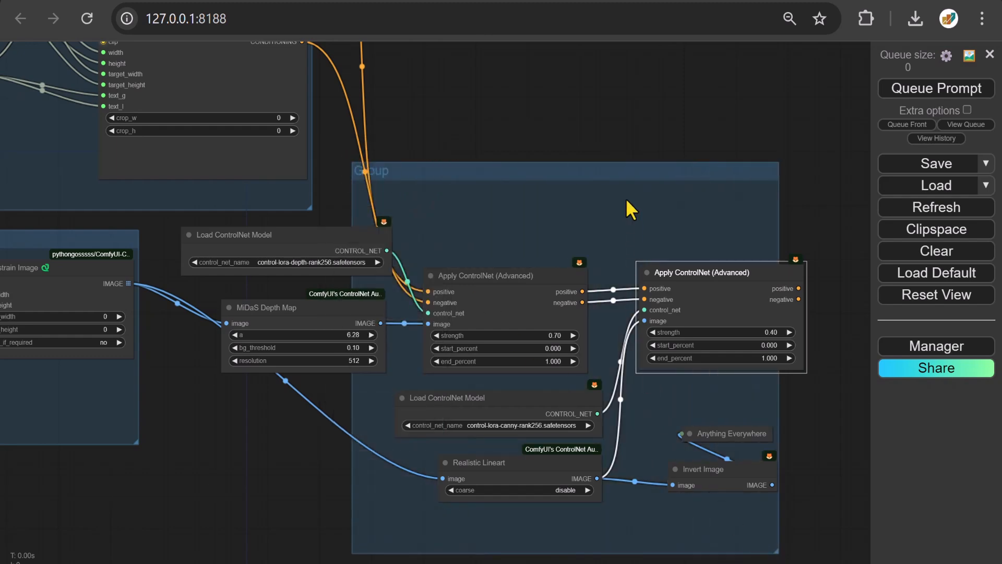
pyautogui.rightClick(619, 169)
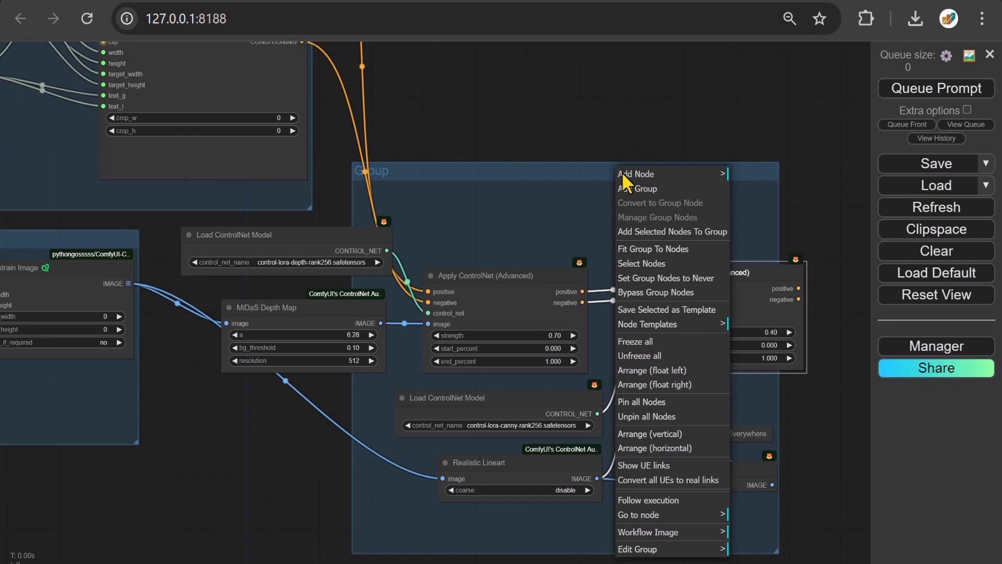
pyautogui.click(654, 249)
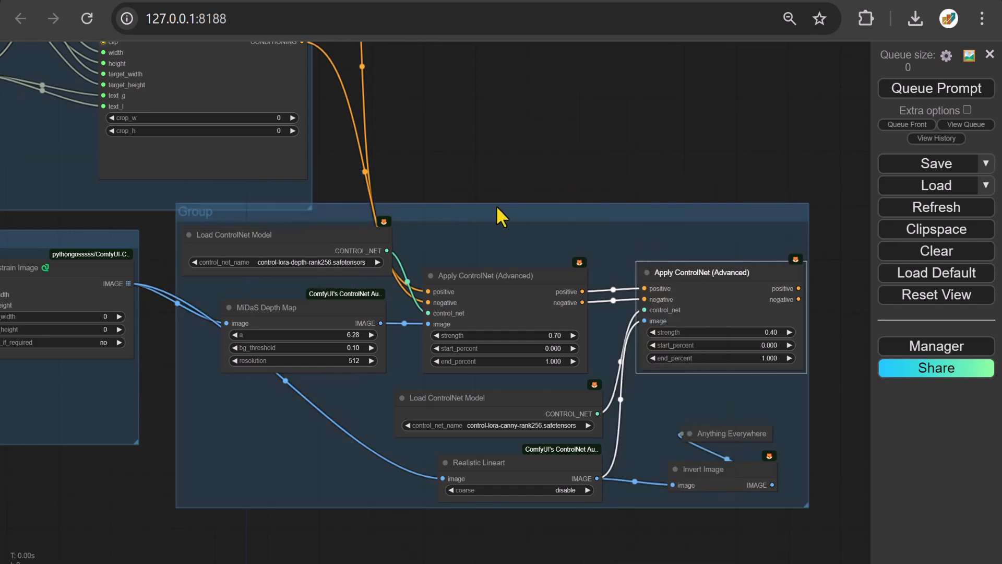
# - Title the new group ControlNet
pyautogui.rightClick(496, 205)
pyautogui.scroll(-3, 496, 225)
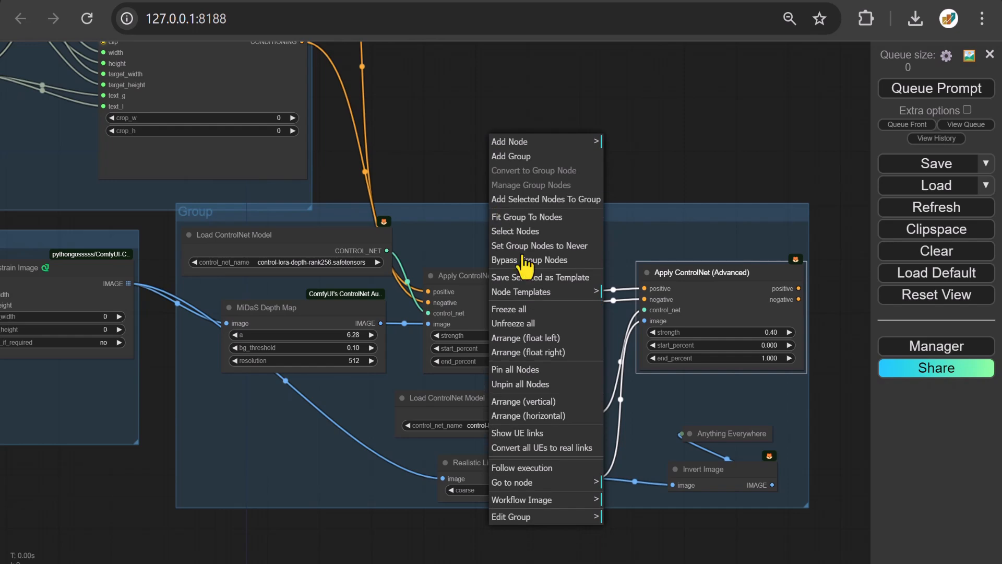
pyautogui.click(557, 517)
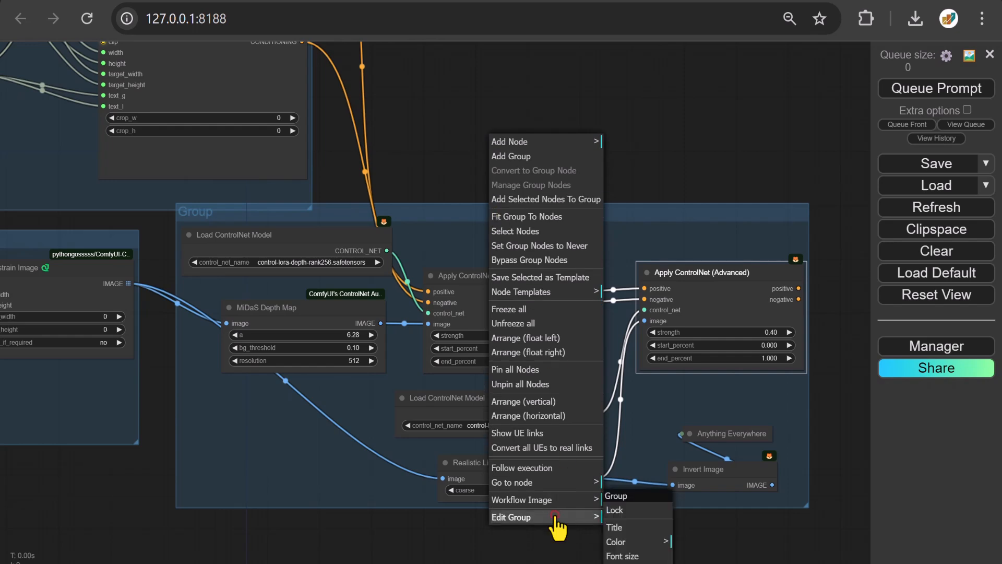
pyautogui.click(637, 528)
pyautogui.hotkey('ctrl', 'a')
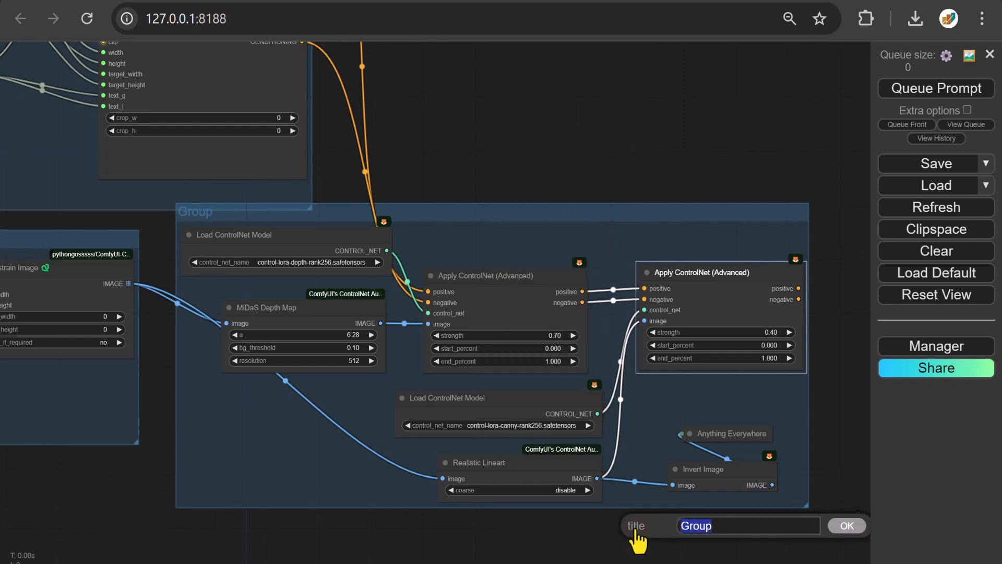
pyautogui.write('ControlNet')
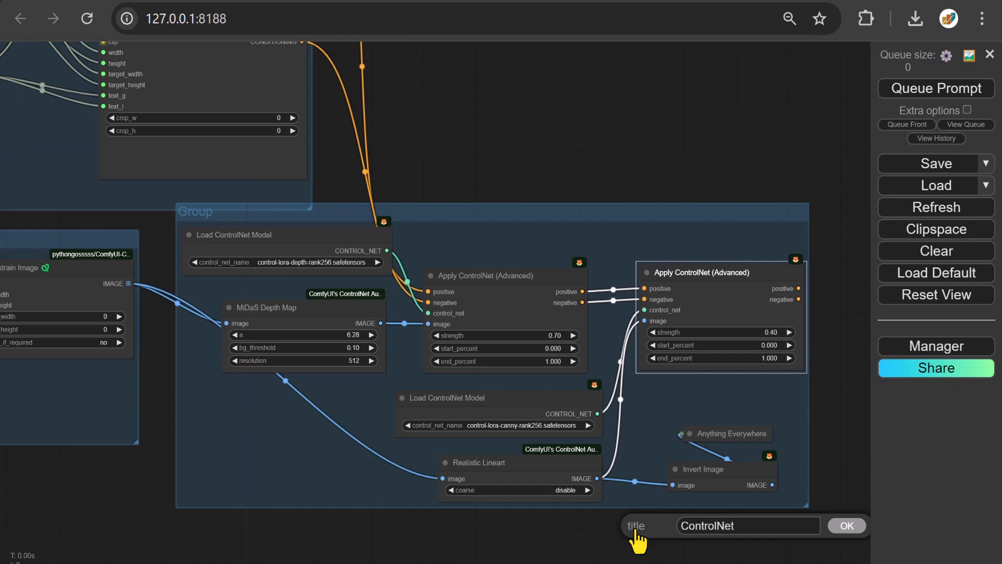
pyautogui.press('Return')
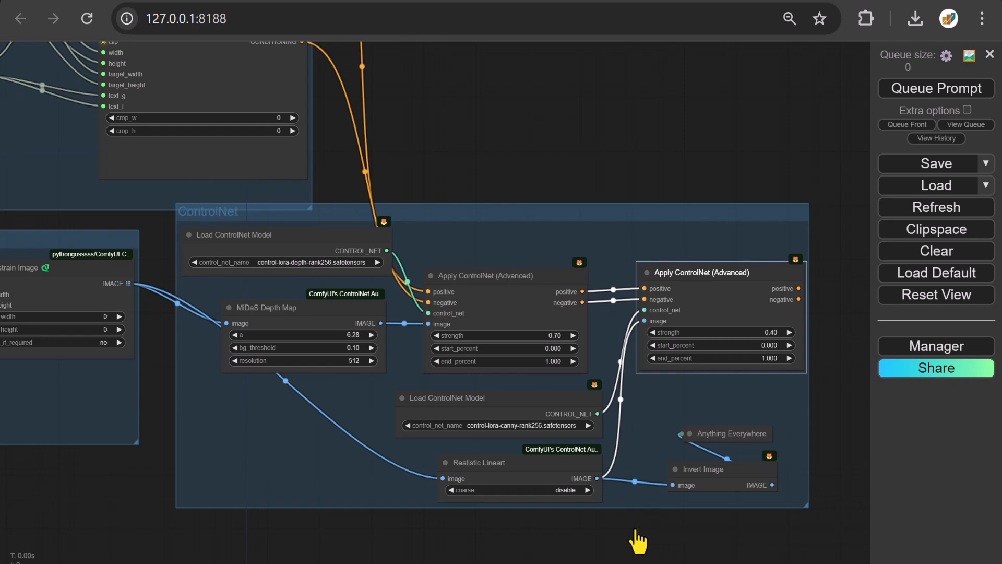
# - Move the ControlNet group slightly down and the Constrain Image group further down to clear the links between them
pyautogui.moveTo(434, 211); pyautogui.dragTo(432, 239)
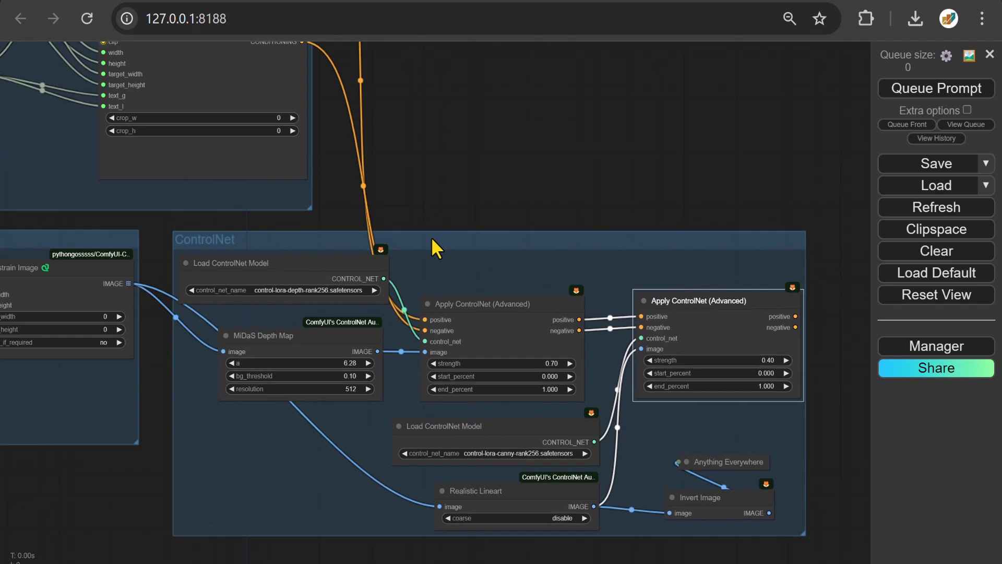
pyautogui.moveTo(99, 236); pyautogui.dragTo(97, 345)
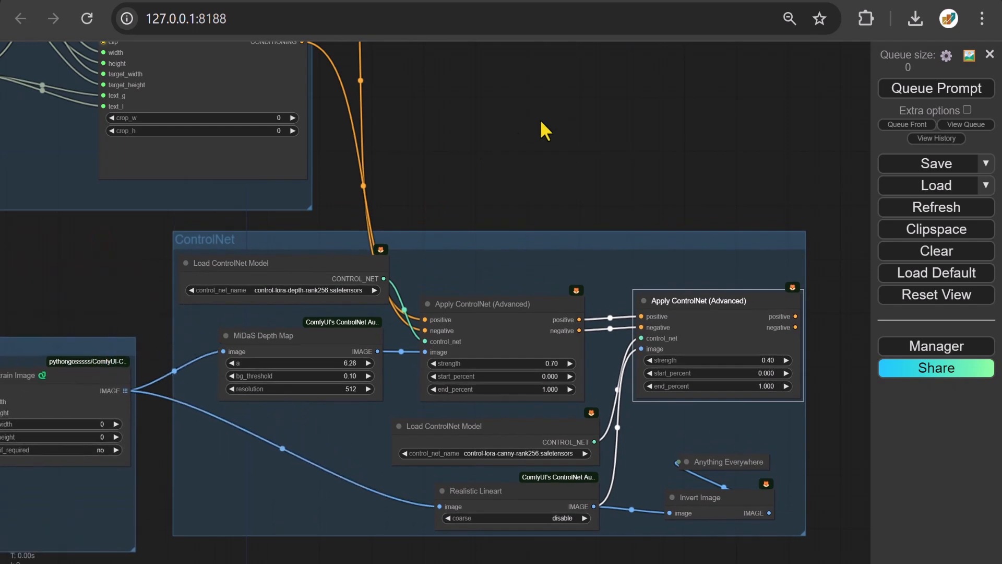
pyautogui.moveTo(540, 119); pyautogui.dragTo(280, 395)
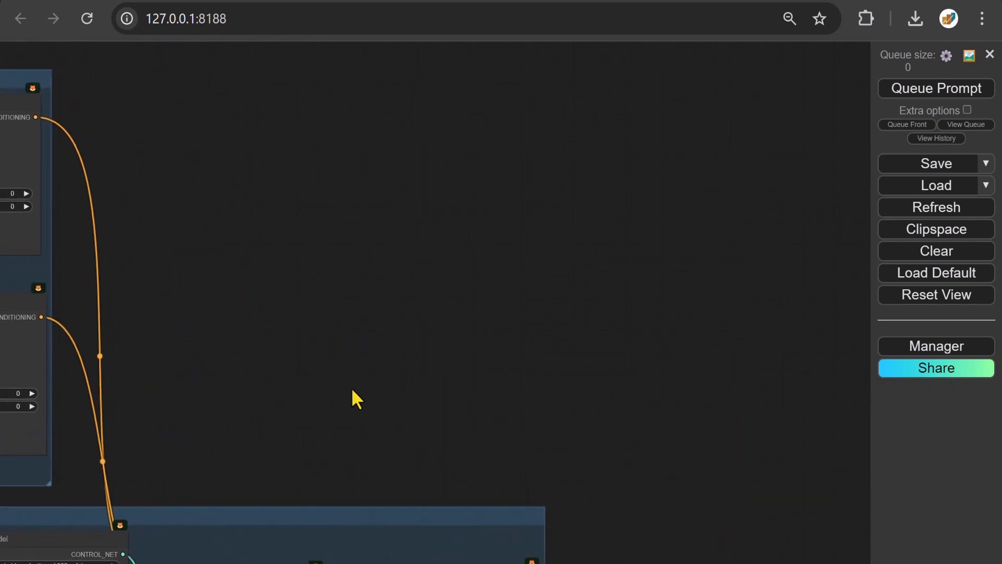
# - Add an IPAdapter Advanced node in the empty canvas area above the ControlNet group
pyautogui.doubleClick(507, 222)
pyautogui.write('Ipadapter')
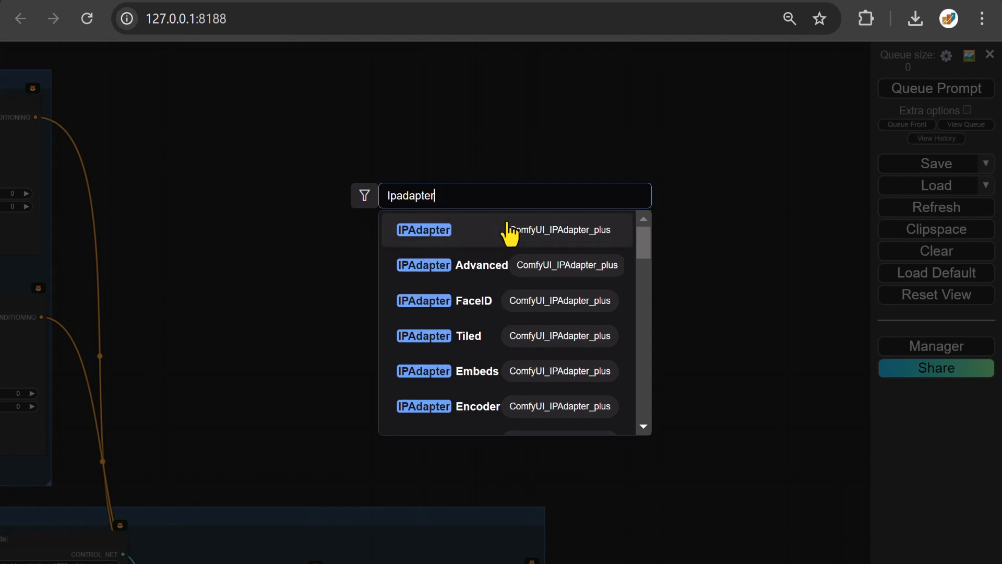
pyautogui.click(428, 266)
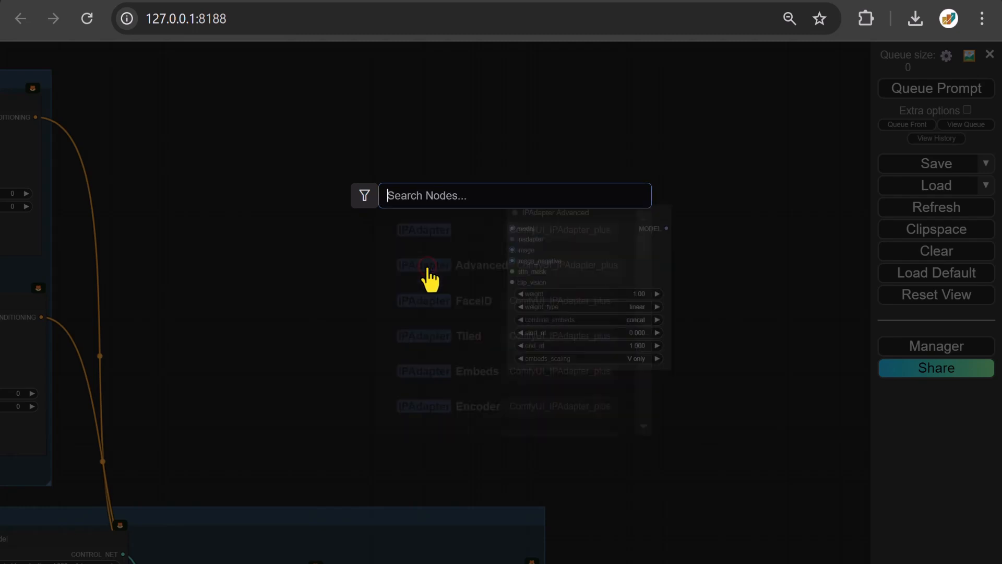
# - Feed the ipadapter input from a new, widened IPAdapter Model Loader set to sdxl\ip-adapter_sdxl.safetensors
pyautogui.moveTo(510, 239); pyautogui.dragTo(376, 177)
pyautogui.write('ipadapter')
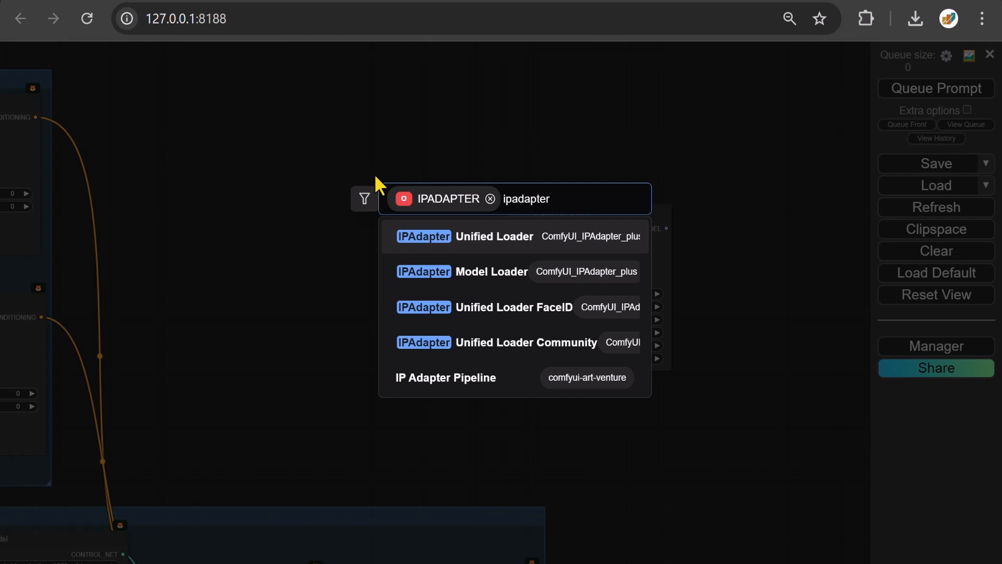
pyautogui.click(449, 281)
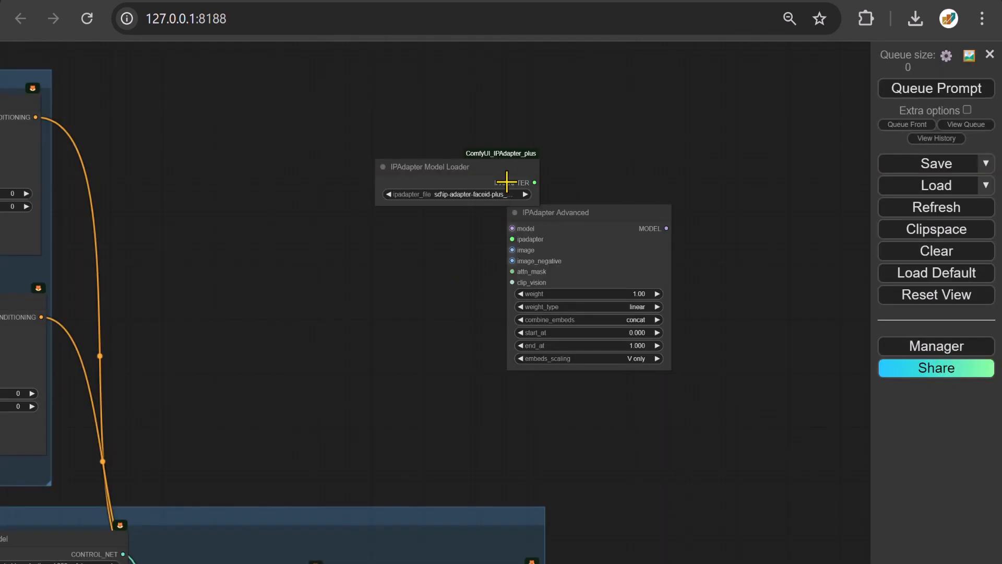
pyautogui.moveTo(511, 165); pyautogui.dragTo(336, 157)
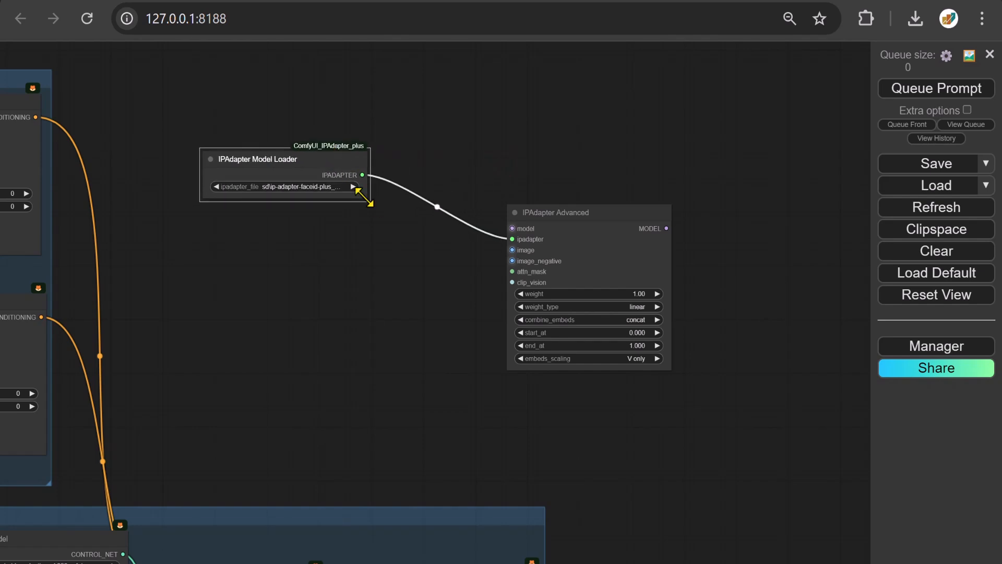
pyautogui.moveTo(365, 197); pyautogui.dragTo(430, 197)
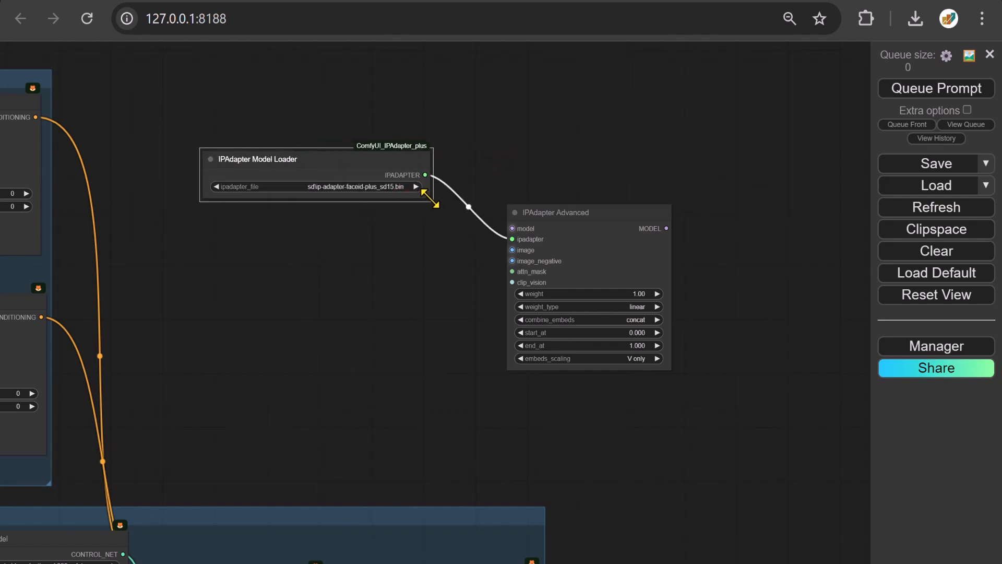
pyautogui.click(345, 187)
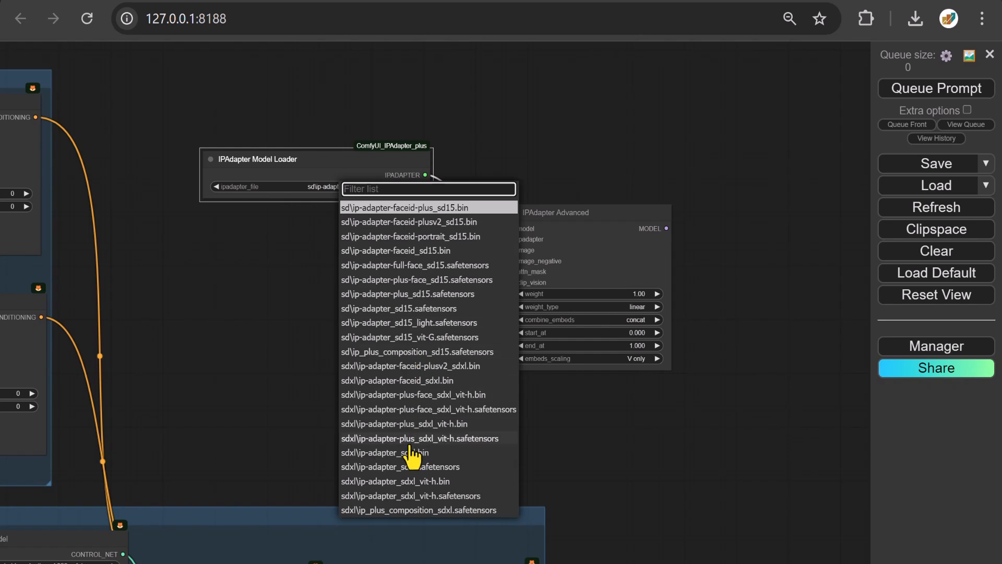
pyautogui.click(390, 468)
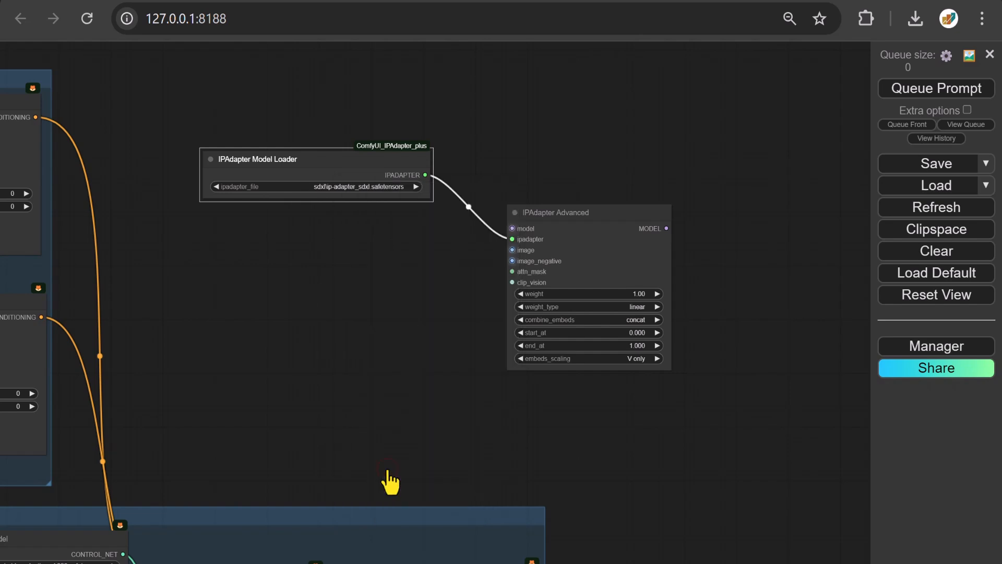
# - Connect a new Upscale Image node to the IPAdapter Advanced image input and place it below the model loader
pyautogui.moveTo(508, 250); pyautogui.dragTo(394, 248)
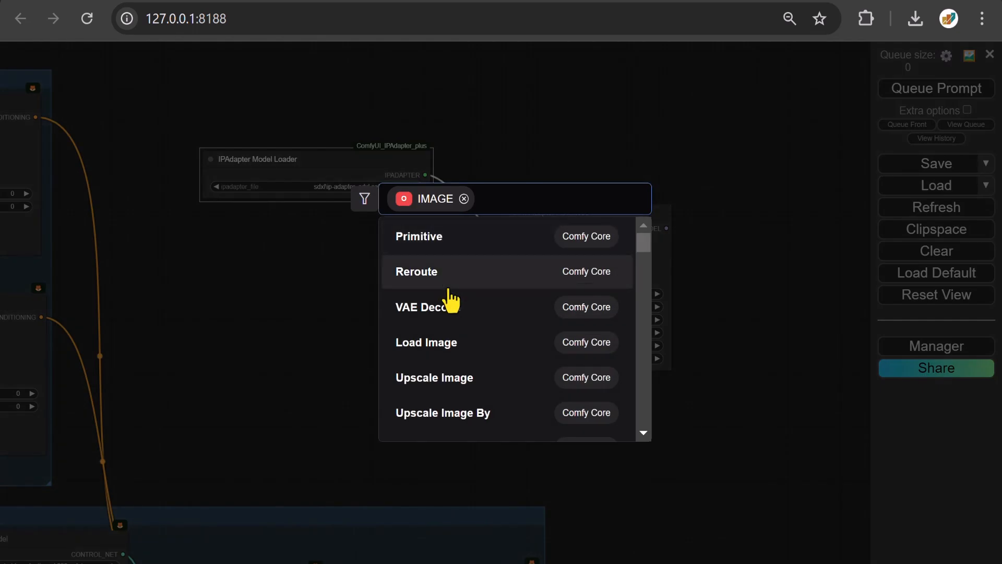
pyautogui.click(439, 378)
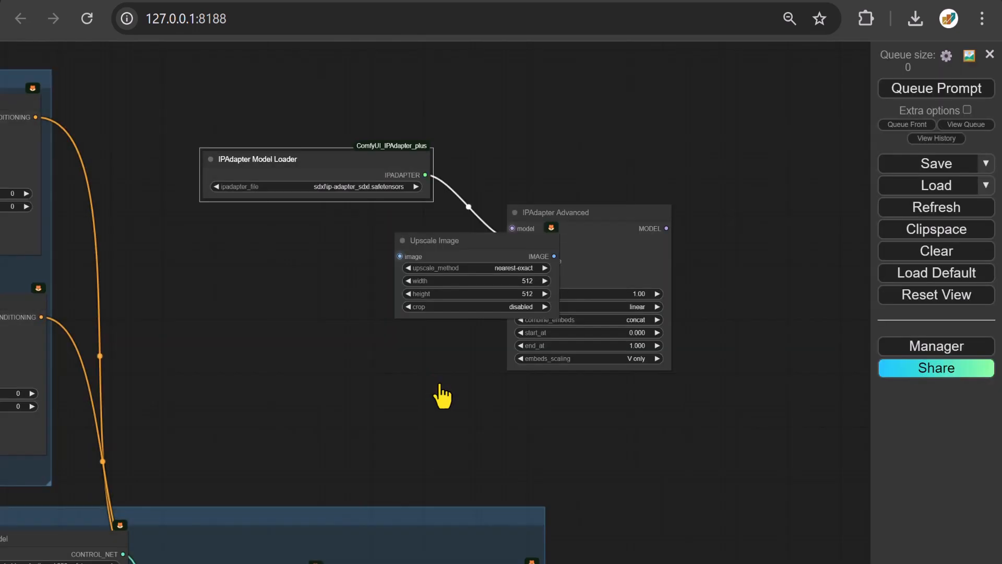
pyautogui.moveTo(514, 241); pyautogui.dragTo(385, 230)
# - Set the Upscale Image node's width and height to 1024 and its crop to center
pyautogui.click(383, 273)
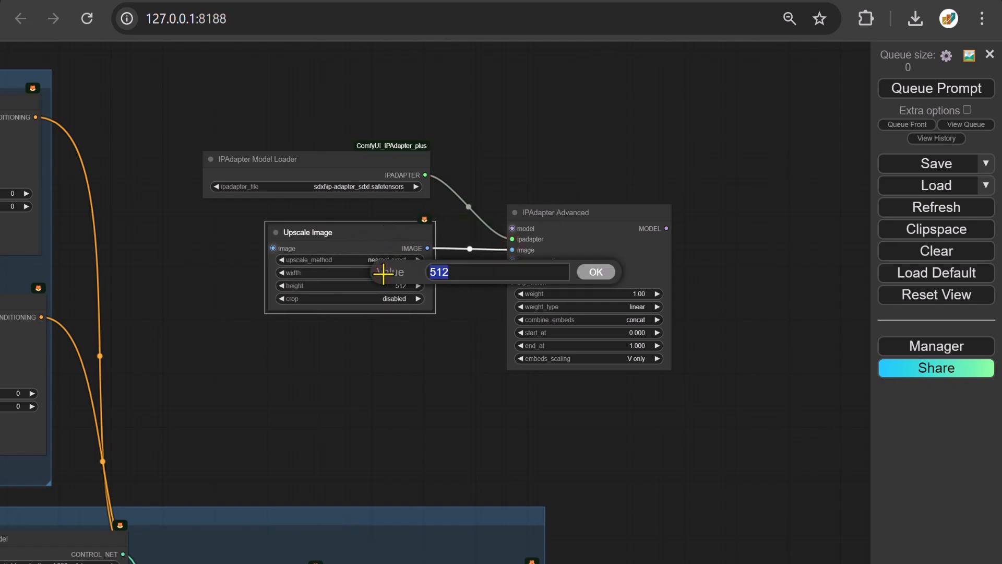
pyautogui.write('1024')
pyautogui.press('Return')
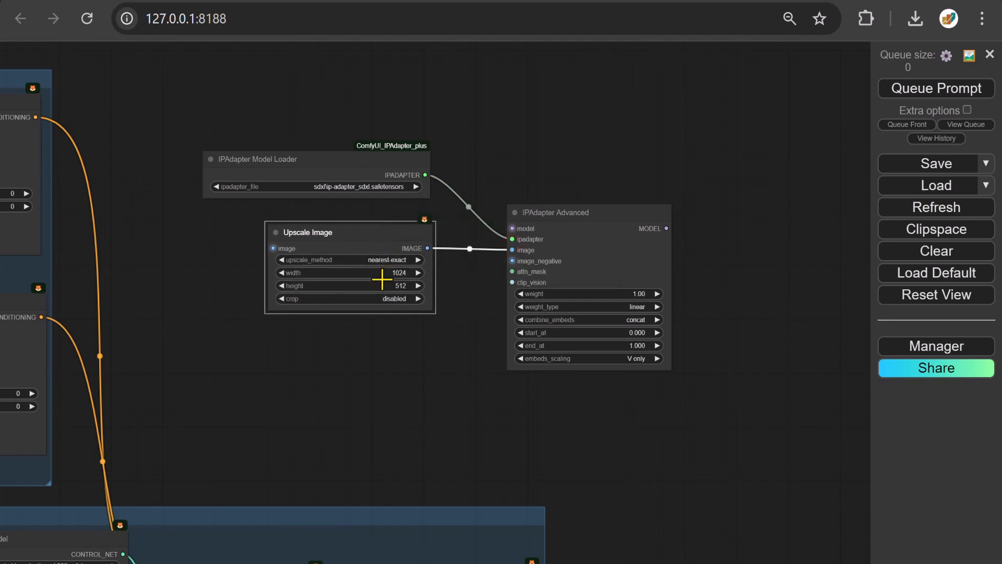
pyautogui.click(382, 287)
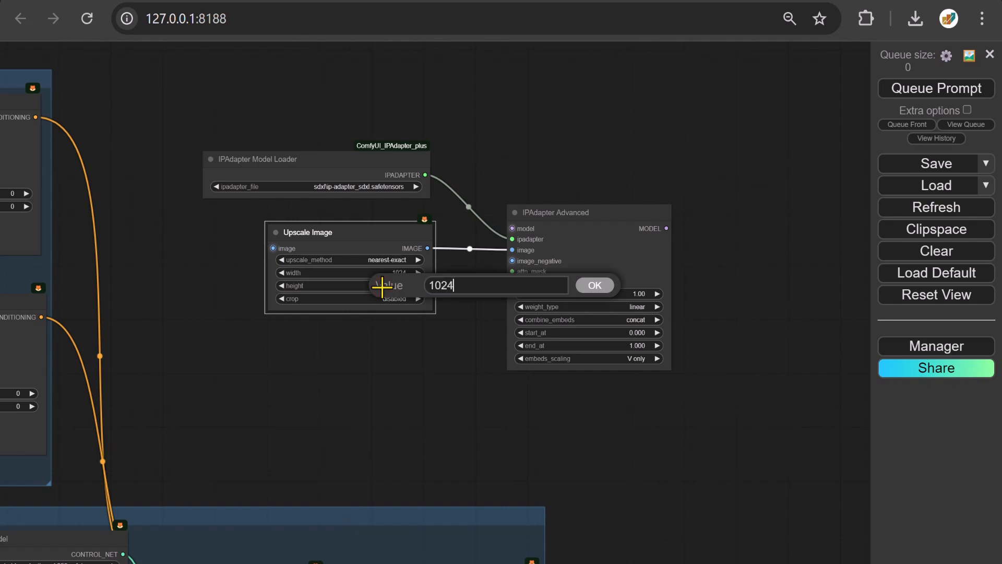
pyautogui.press('Return')
pyautogui.click(383, 298)
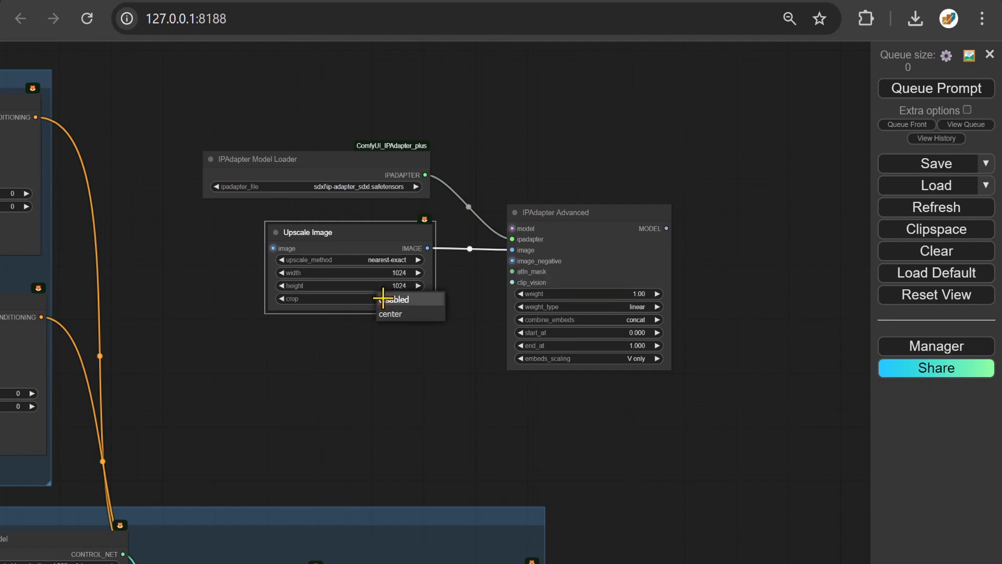
pyautogui.click(393, 315)
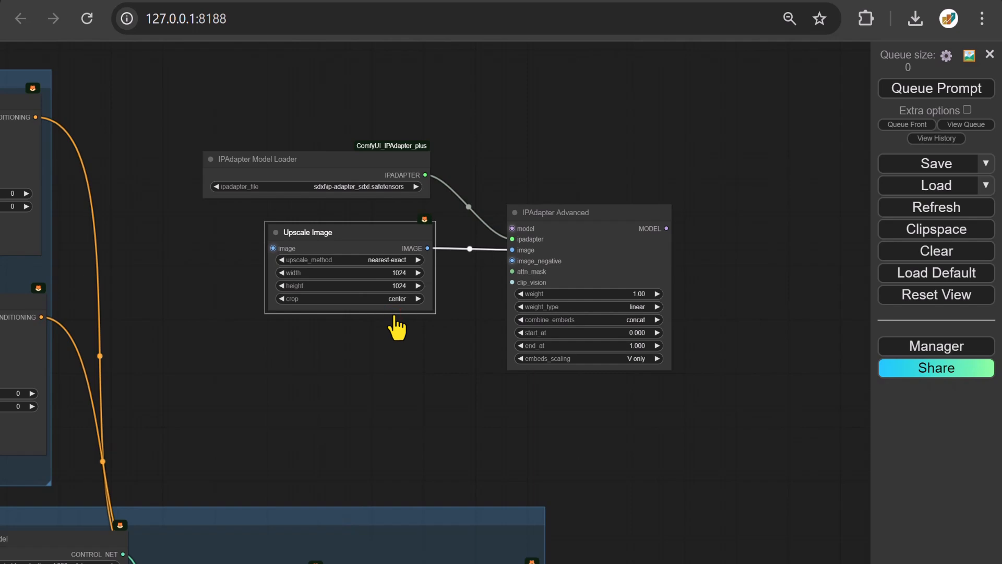
# - Feed the clip_vision input from a new, widened Load CLIP Vision node set to CLIP-ViT-bigG-14-laion2B-39B-b160k.safetensors
pyautogui.moveTo(510, 281); pyautogui.dragTo(459, 319)
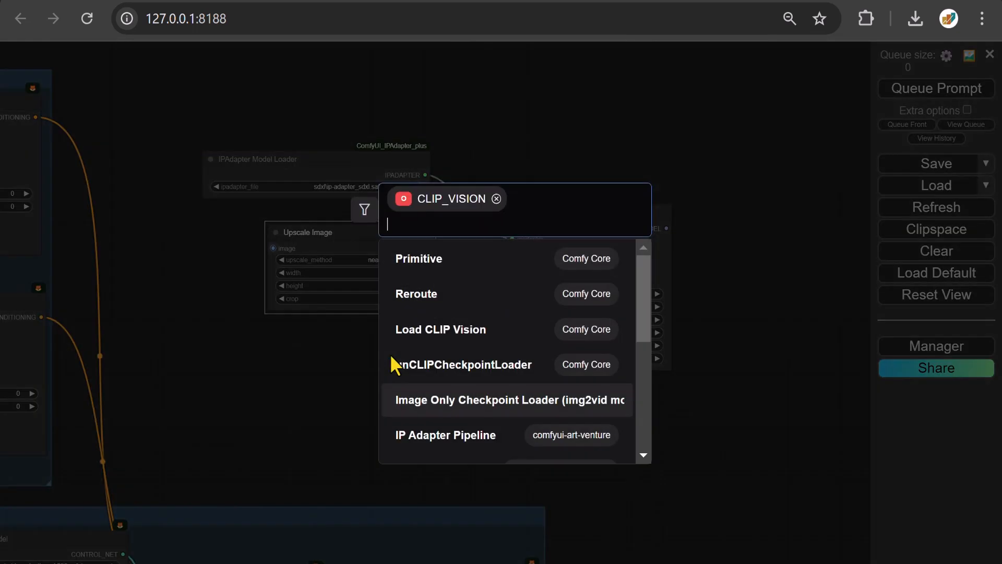
pyautogui.click(435, 332)
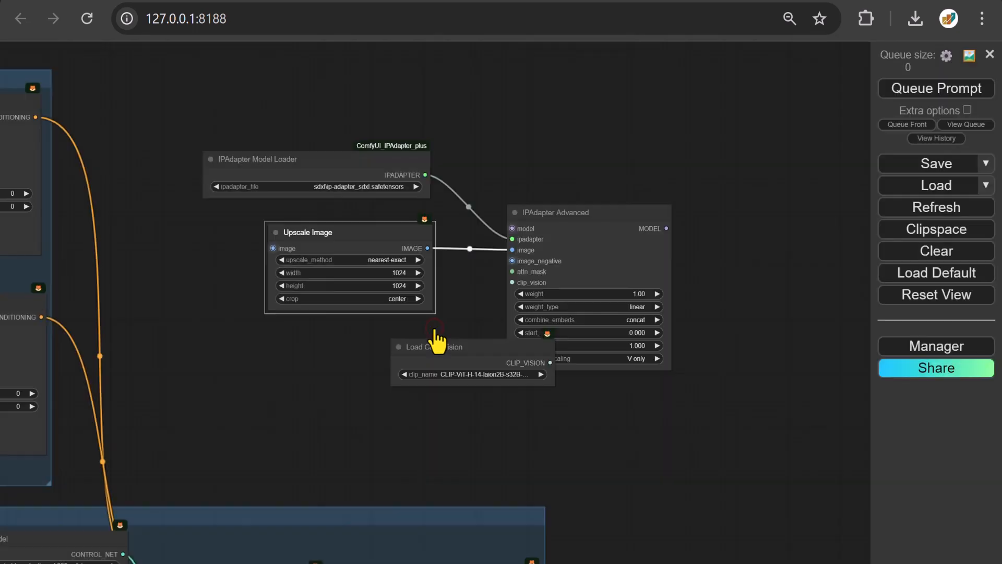
pyautogui.moveTo(493, 349); pyautogui.dragTo(312, 344)
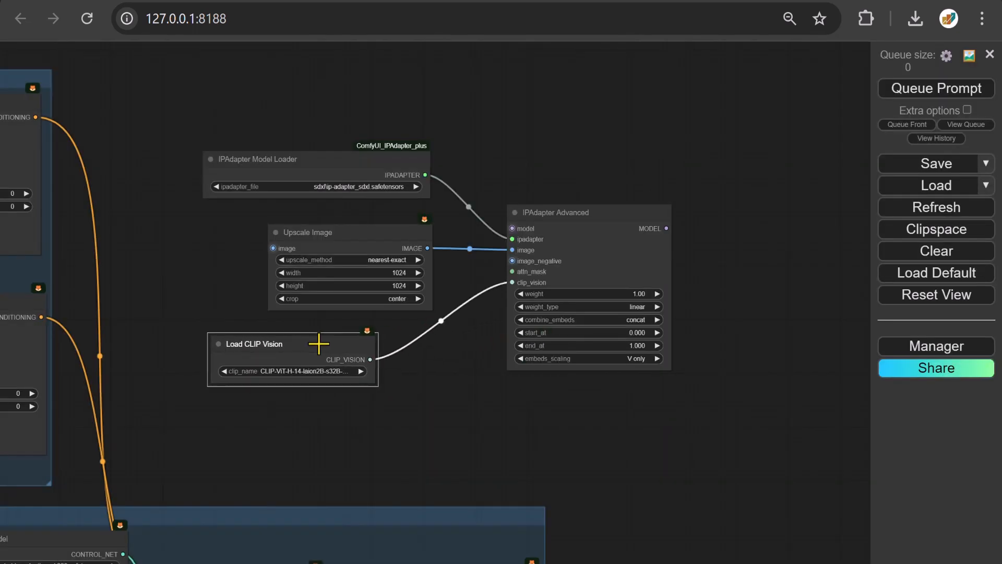
pyautogui.moveTo(378, 385); pyautogui.dragTo(446, 387)
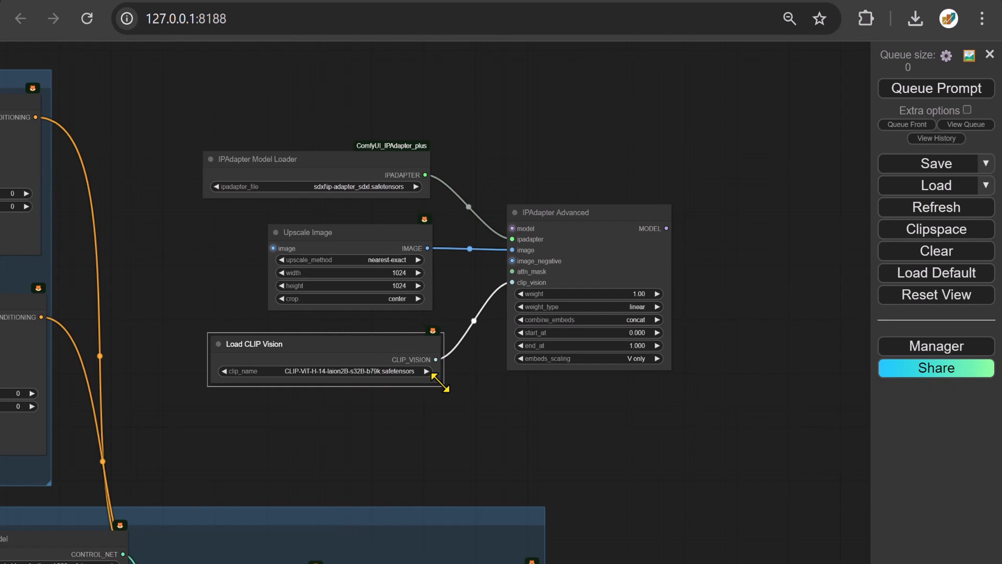
pyautogui.click(362, 370)
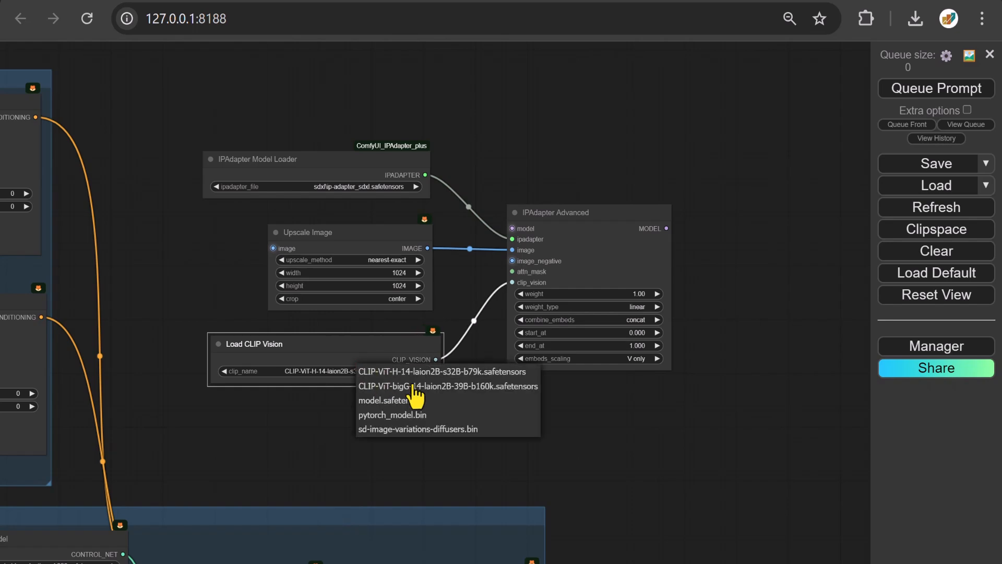
pyautogui.click(405, 389)
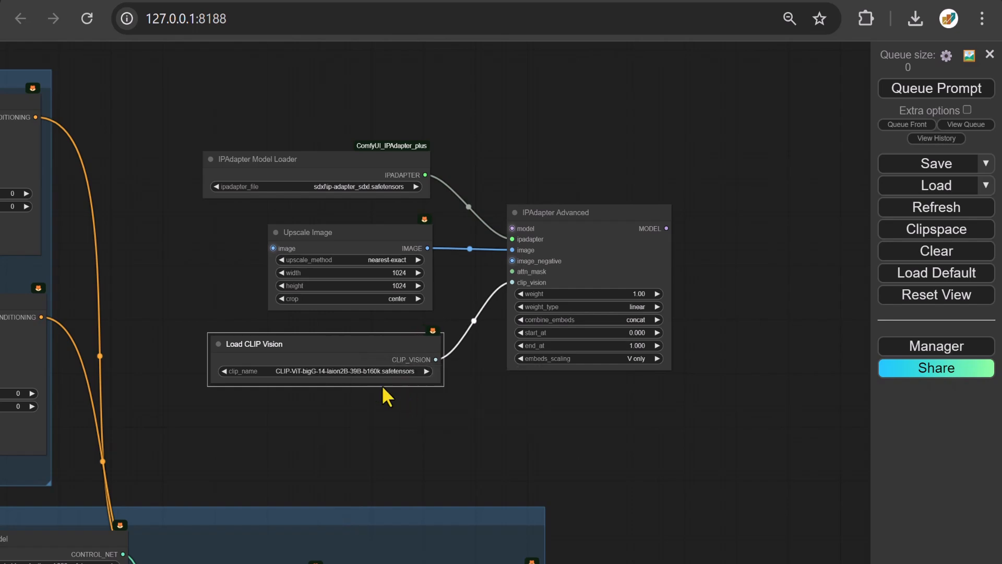
# - Add a group around the IPAdapter nodes and fit it to the nodes it contains
pyautogui.rightClick(170, 65)
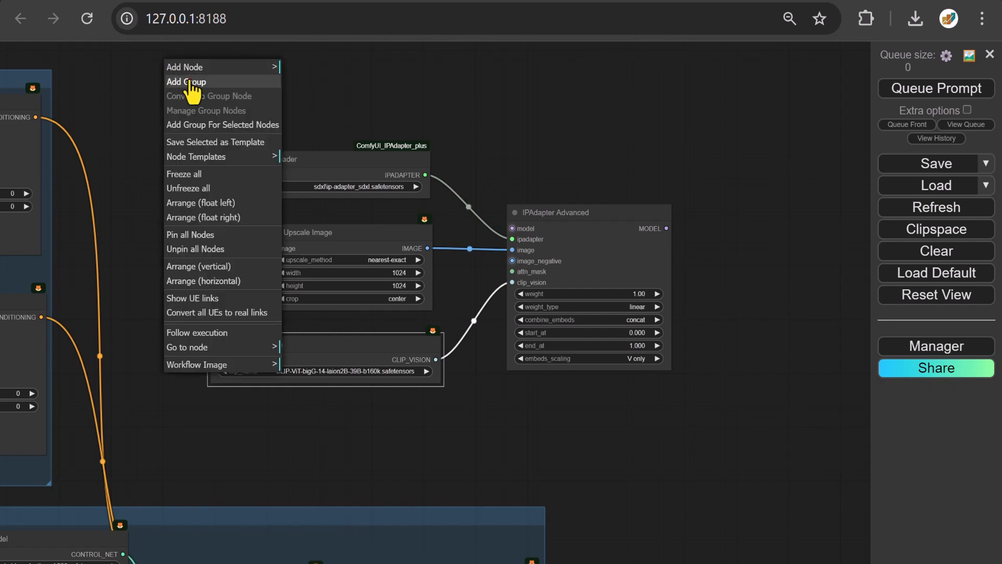
pyautogui.click(190, 83)
pyautogui.moveTo(261, 118); pyautogui.dragTo(619, 425)
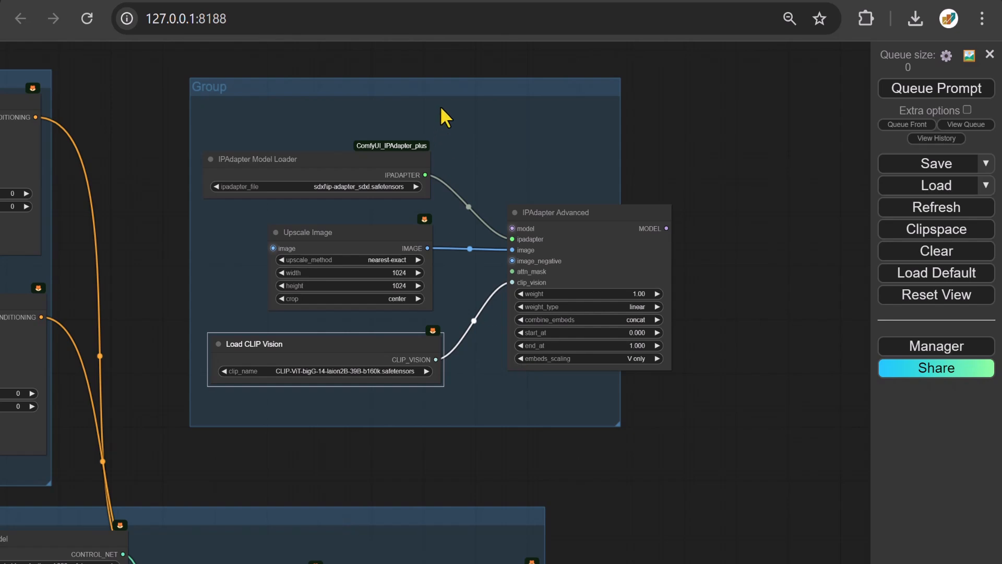
pyautogui.rightClick(446, 89)
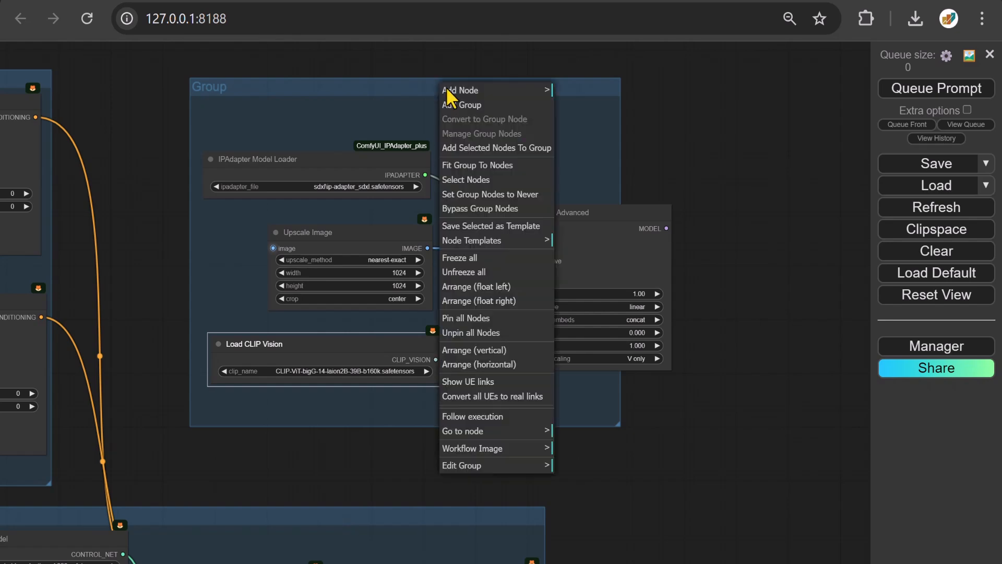
pyautogui.click(490, 166)
# - Title the new group IPAdapter and move it down to just above the ControlNet group
pyautogui.rightClick(489, 134)
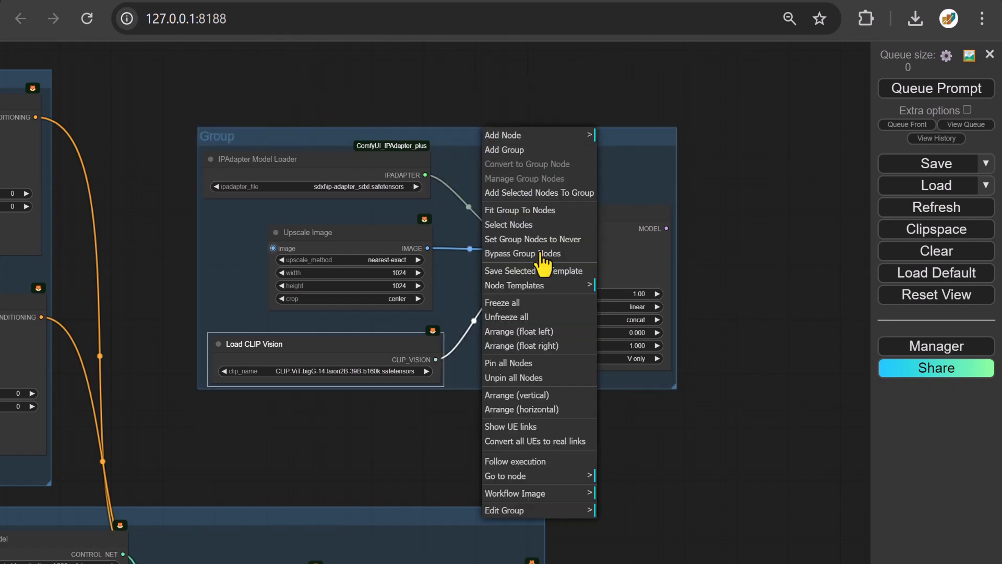
pyautogui.click(552, 510)
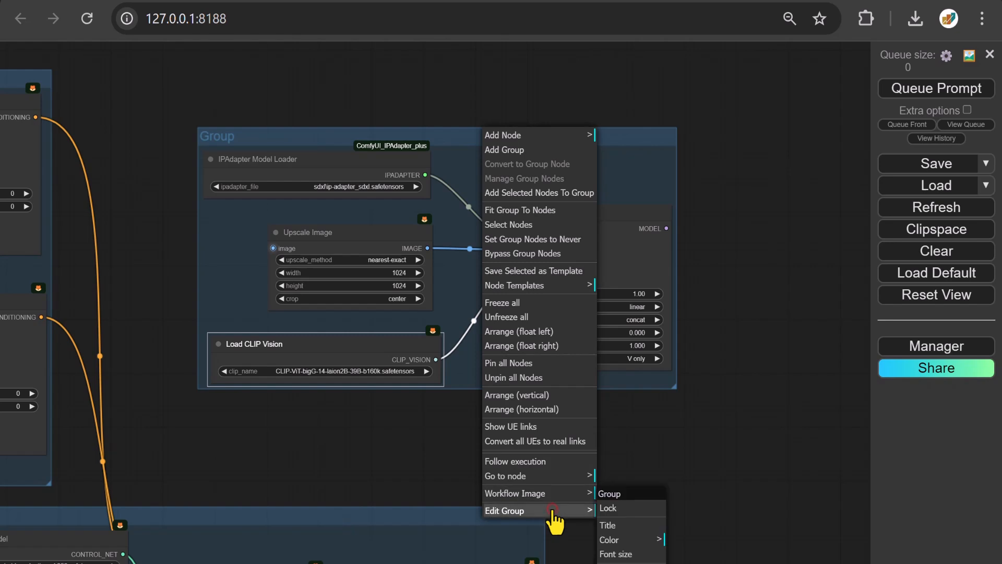
pyautogui.click(611, 525)
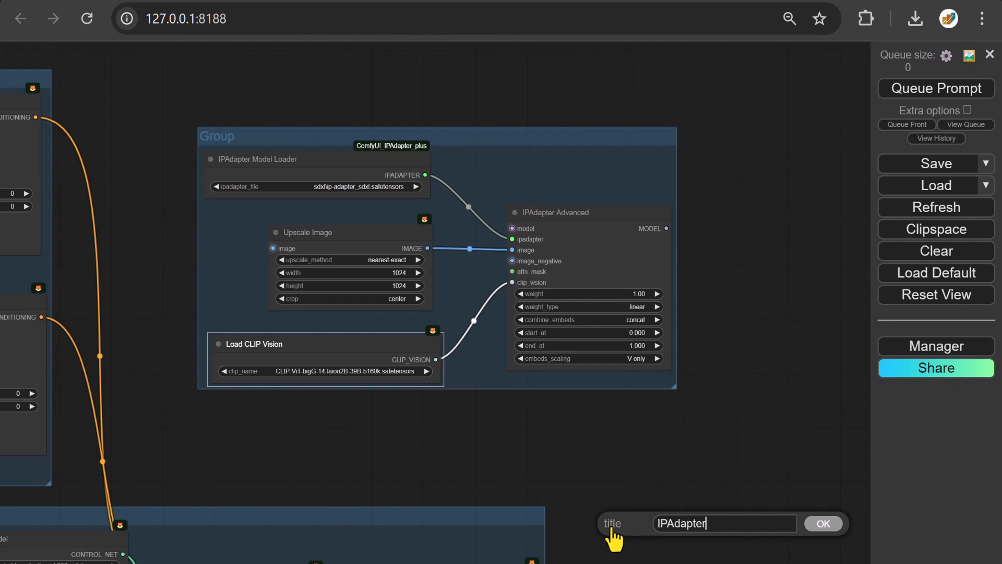
pyautogui.press('Return')
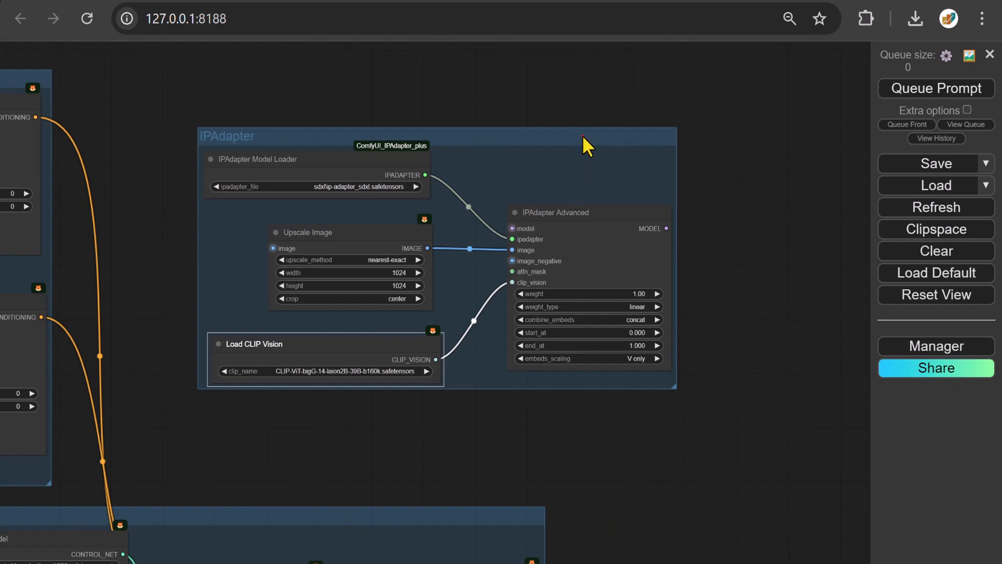
pyautogui.moveTo(582, 135); pyautogui.dragTo(544, 231)
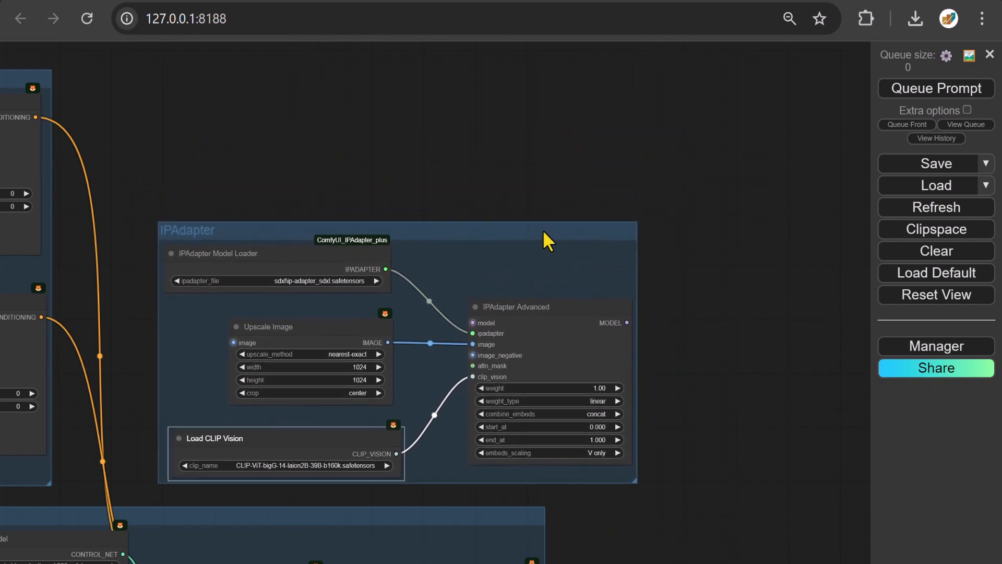
# - Add a KSampler (Advanced) node in the empty canvas area beyond the ControlNet group
pyautogui.moveTo(779, 509); pyautogui.dragTo(387, 223)
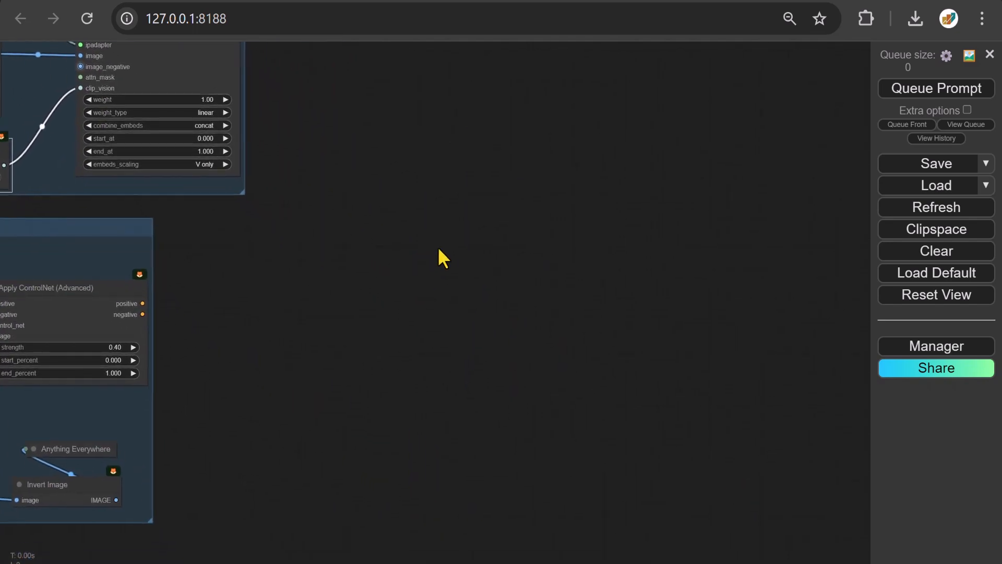
pyautogui.doubleClick(472, 239)
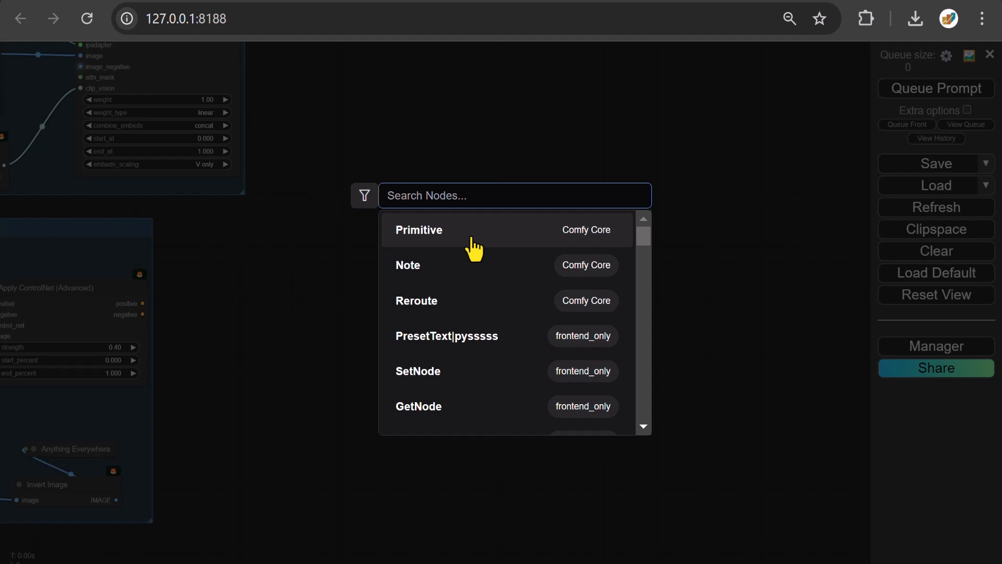
pyautogui.write('KSample')
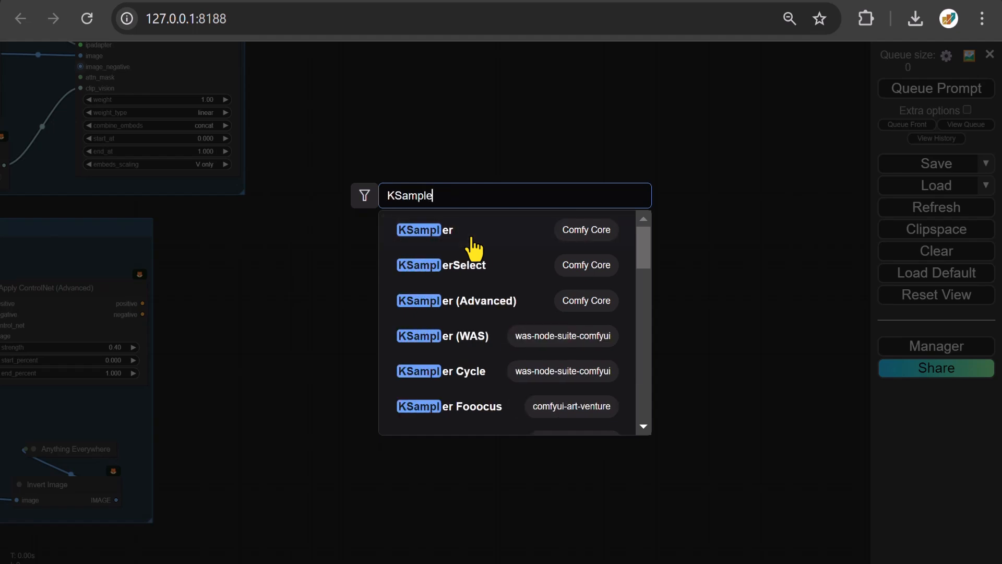
pyautogui.write('r')
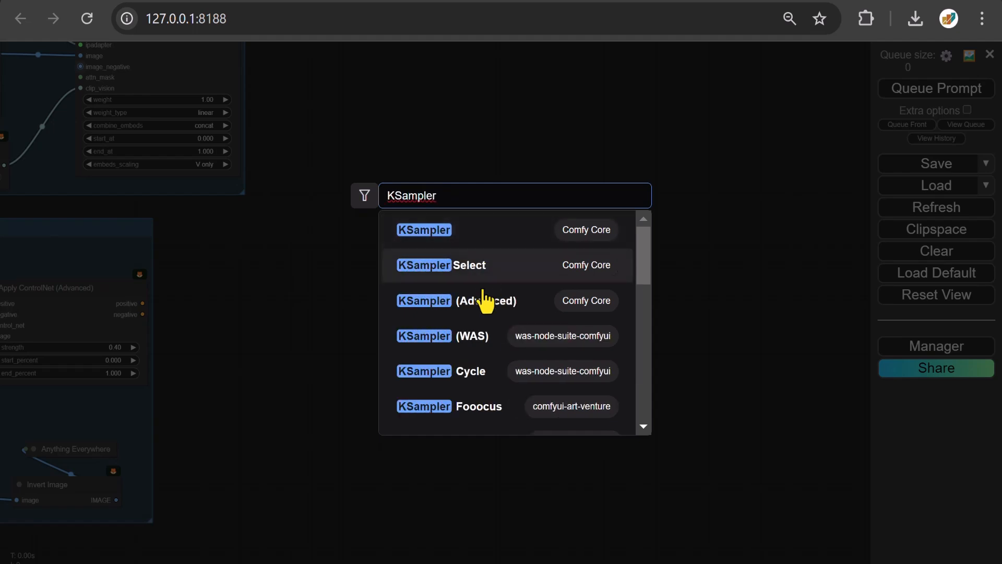
pyautogui.click(448, 306)
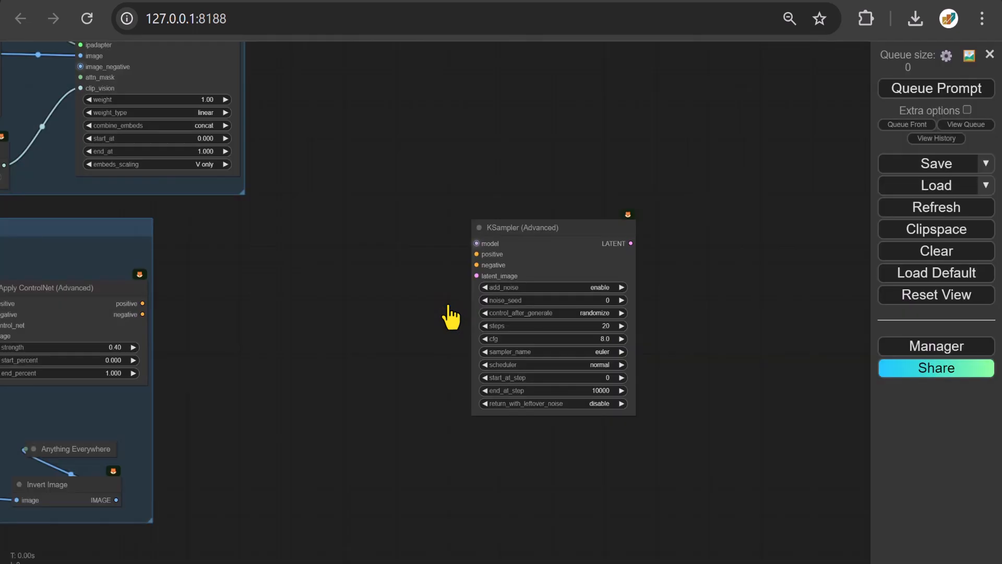
# - Feed the sampler's latent_image from a new VAE Encode node and its positive and negative inputs from the last Apply ControlNet node
pyautogui.moveTo(476, 274); pyautogui.dragTo(350, 309)
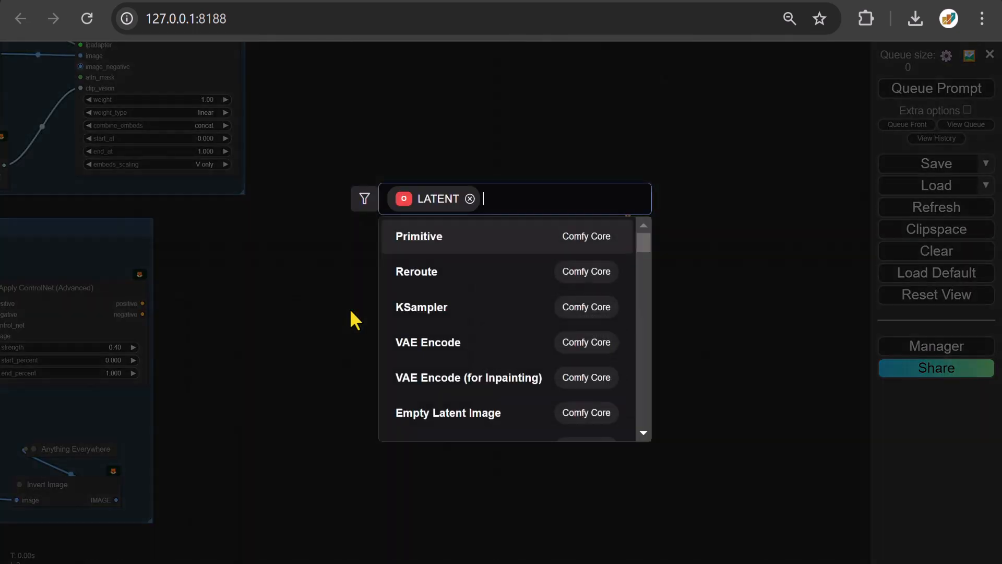
pyautogui.click(434, 345)
pyautogui.moveTo(433, 304); pyautogui.dragTo(402, 303)
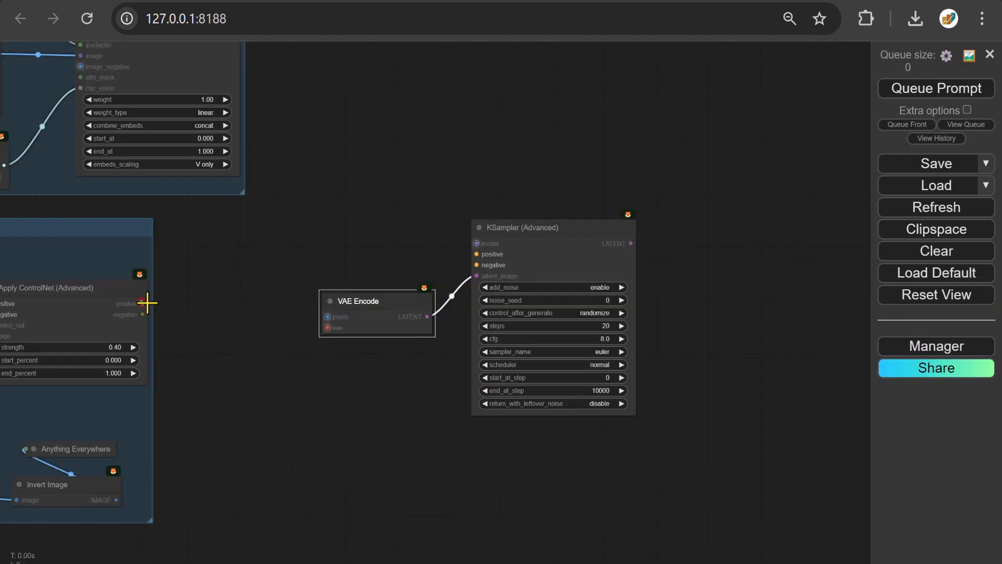
pyautogui.moveTo(145, 302); pyautogui.dragTo(473, 252)
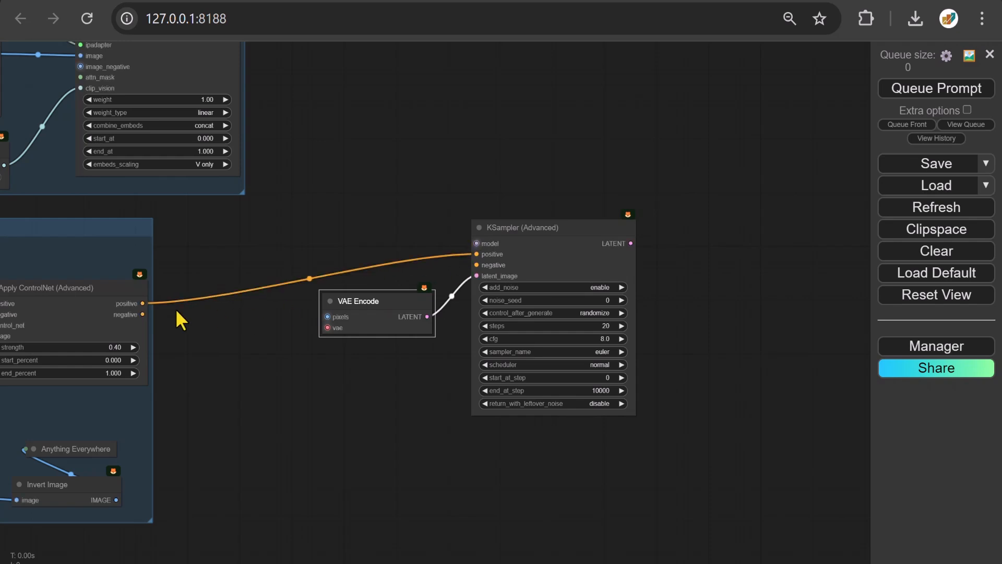
pyautogui.moveTo(142, 314); pyautogui.dragTo(476, 265)
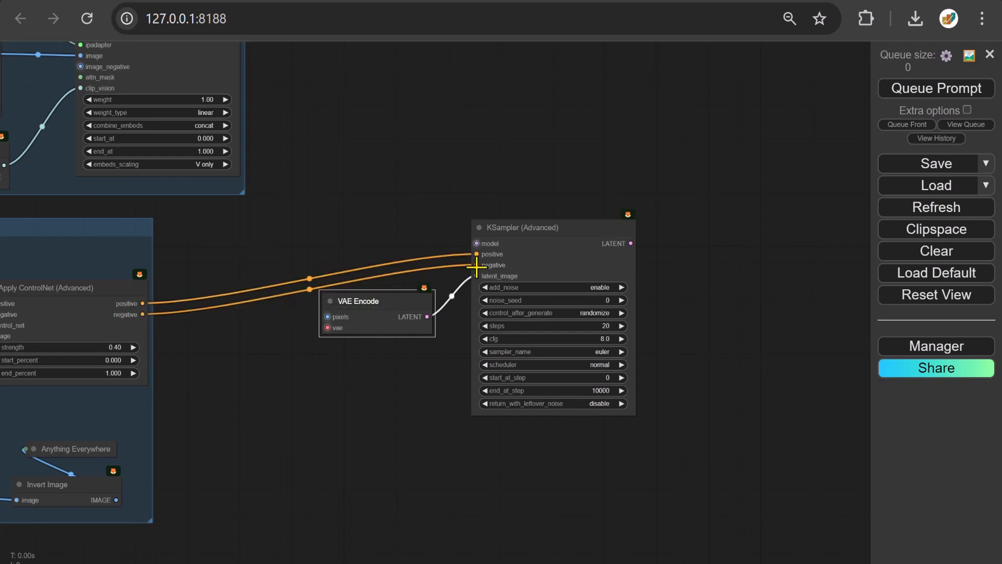
# - Set the KSampler (Advanced) sampler to euler_ancestral, the scheduler to karras and return_with_leftover_noise to enable
pyautogui.click(577, 351)
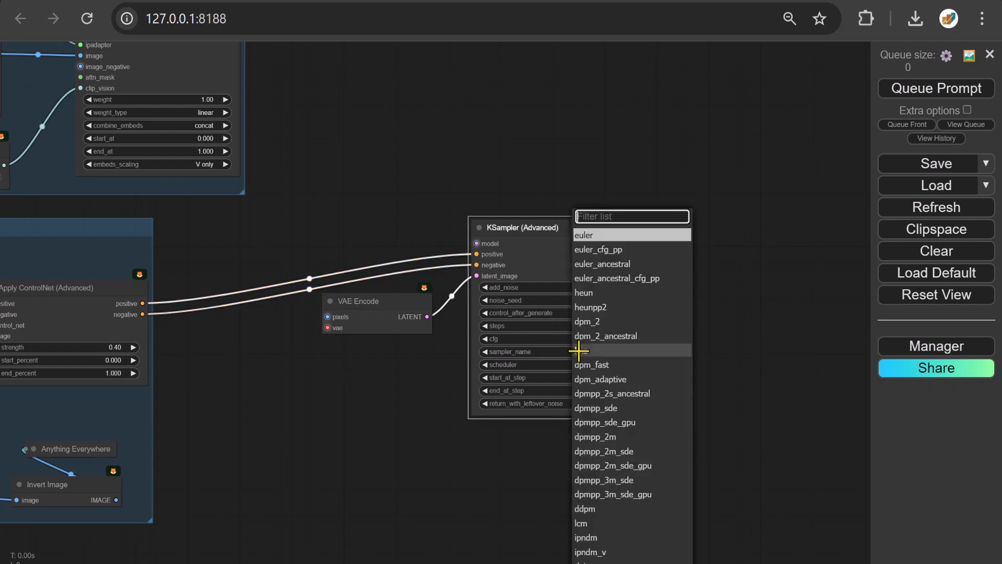
pyautogui.click(592, 264)
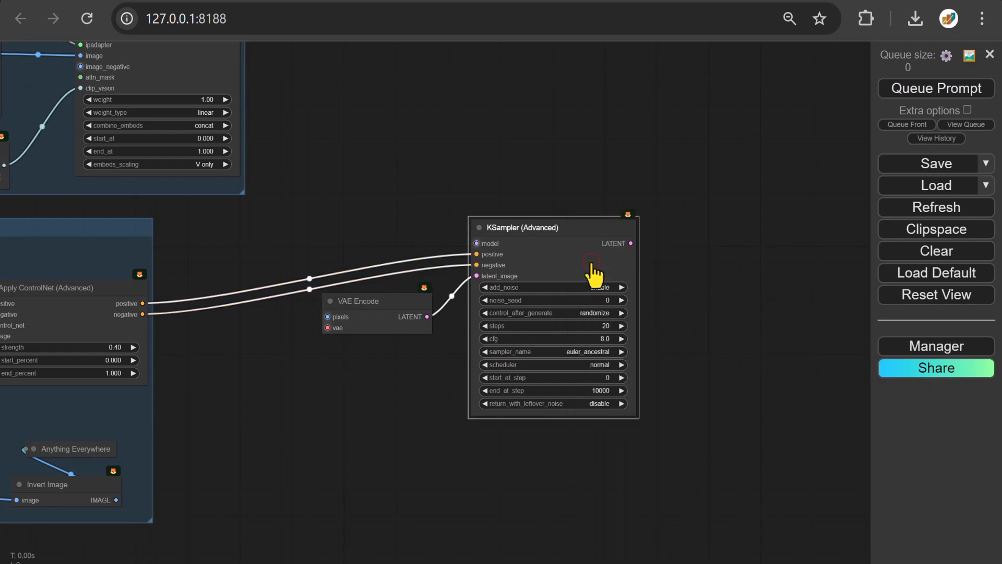
pyautogui.click(577, 366)
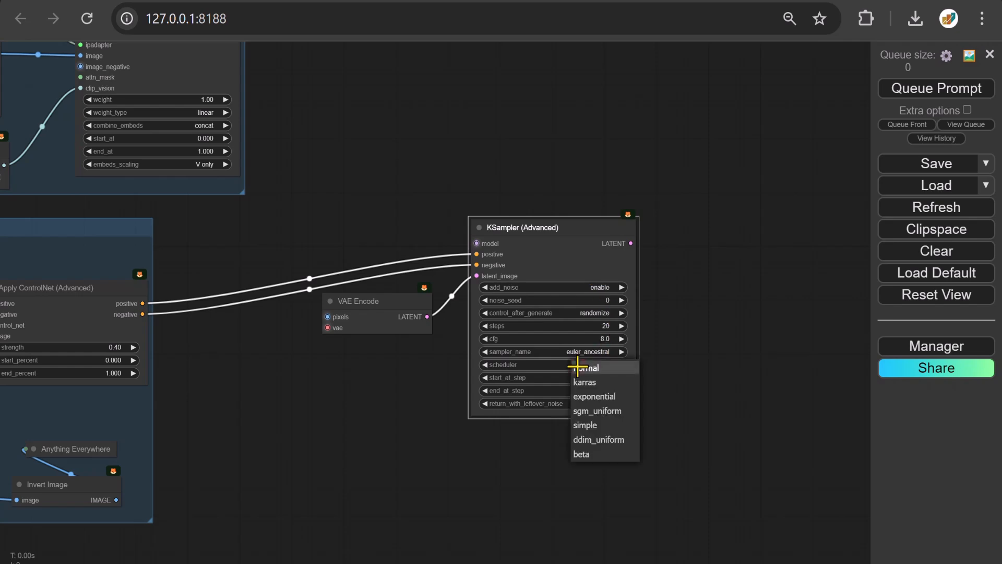
pyautogui.click(592, 384)
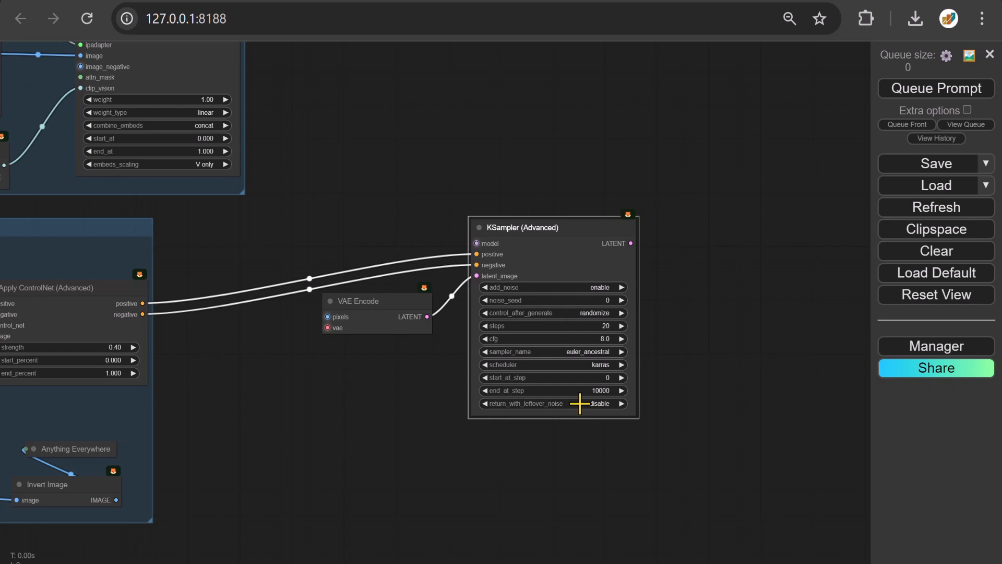
pyautogui.click(579, 404)
pyautogui.click(600, 419)
# - Chain a VAE Decode node and a Preview Image node after the sampler's LATENT output and line them up beside it
pyautogui.moveTo(632, 244); pyautogui.dragTo(684, 243)
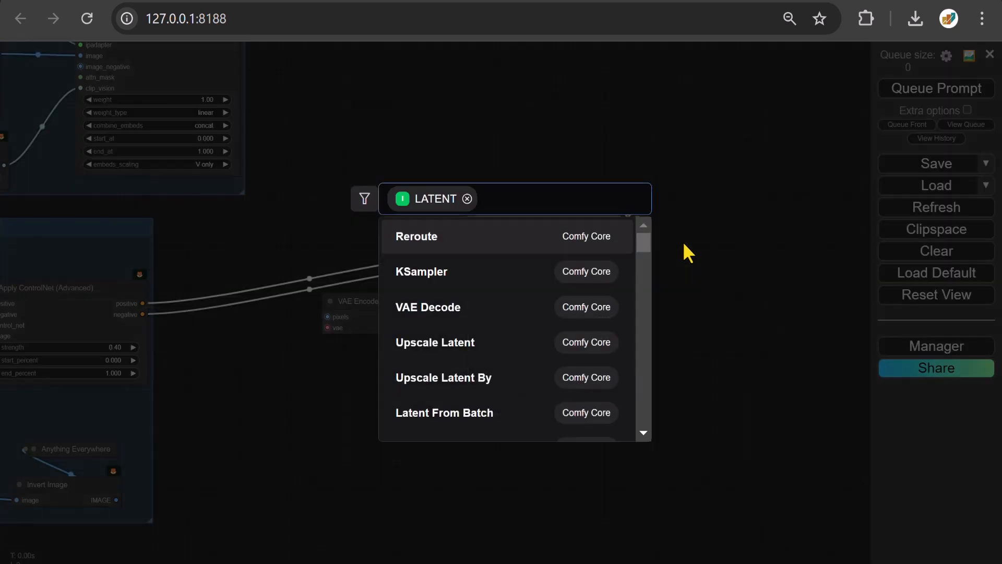
pyautogui.click(448, 313)
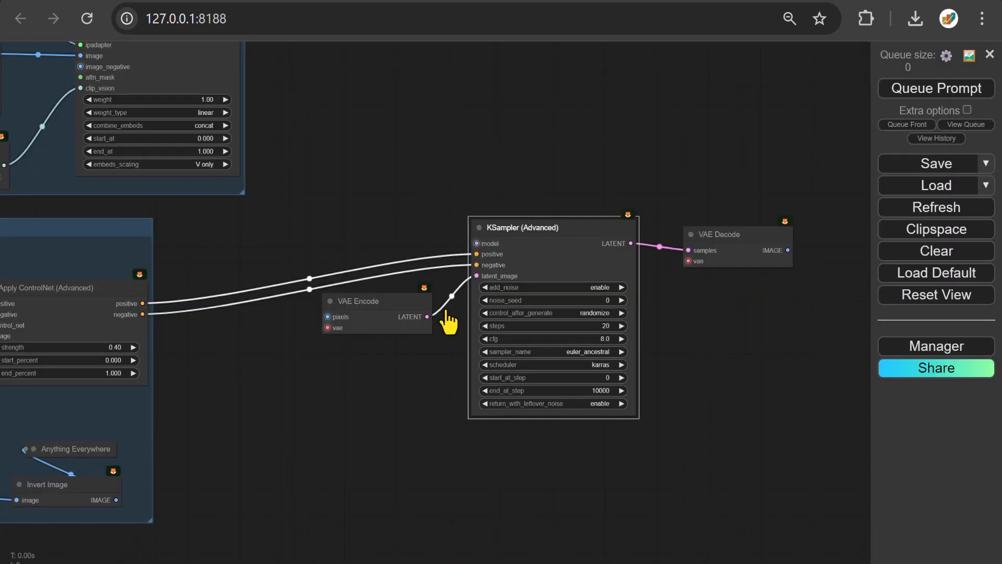
pyautogui.moveTo(733, 236); pyautogui.dragTo(819, 243)
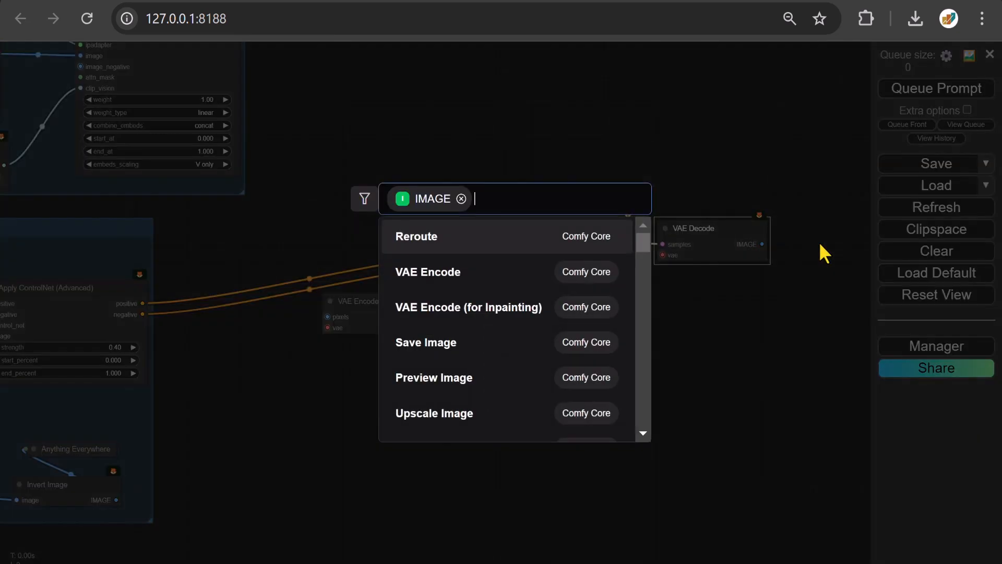
pyautogui.click(456, 381)
pyautogui.moveTo(834, 239); pyautogui.dragTo(802, 235)
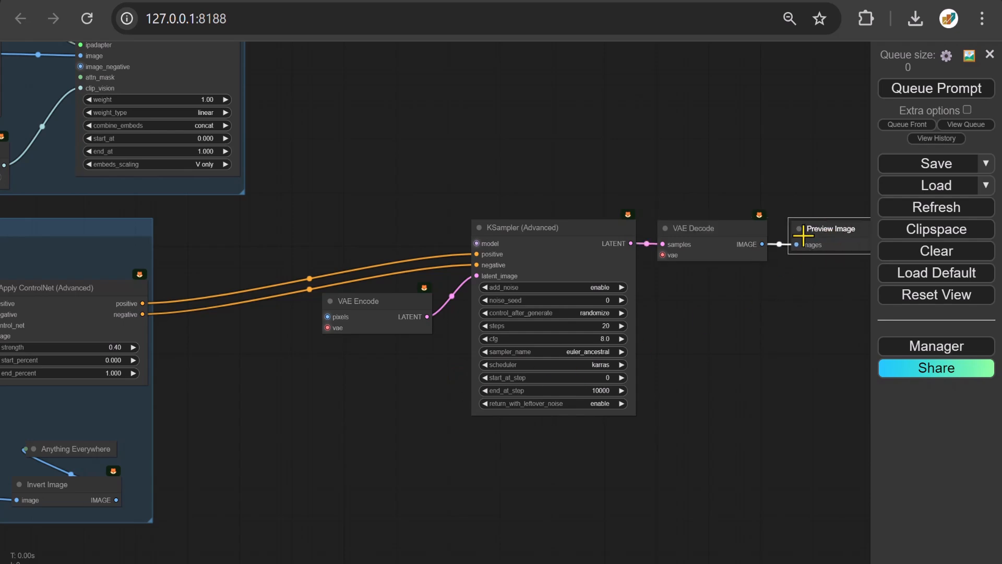
# - Add a group around the sampler, VAE and preview nodes, fit it to its nodes and move it beside the ControlNet group
pyautogui.rightClick(346, 171)
pyautogui.click(368, 189)
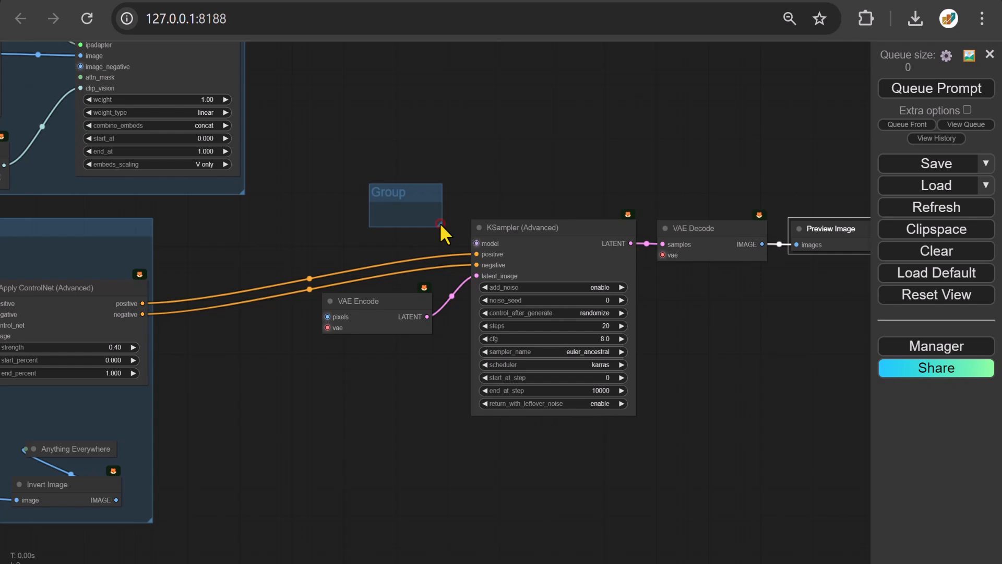
pyautogui.moveTo(440, 222); pyautogui.dragTo(854, 471)
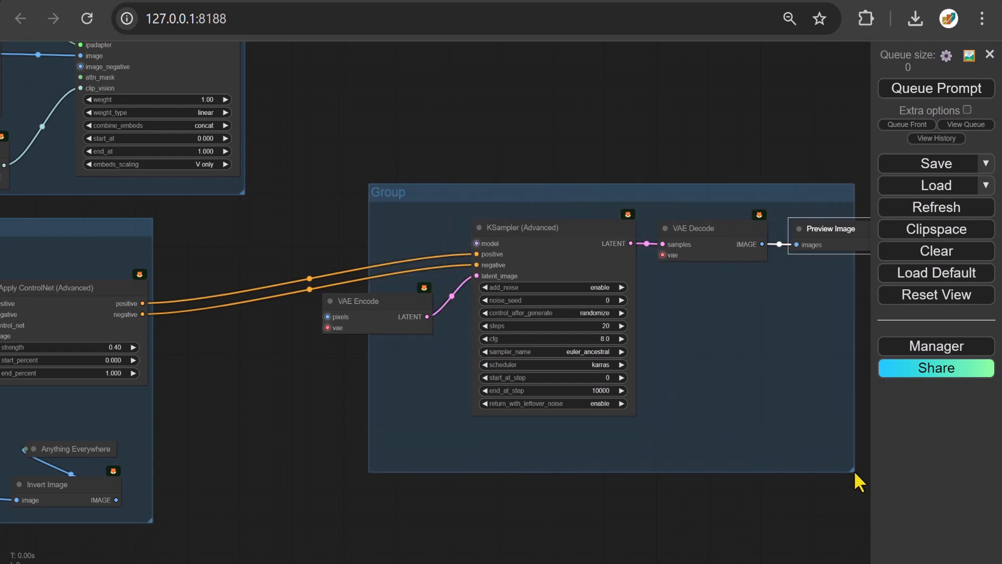
pyautogui.rightClick(685, 196)
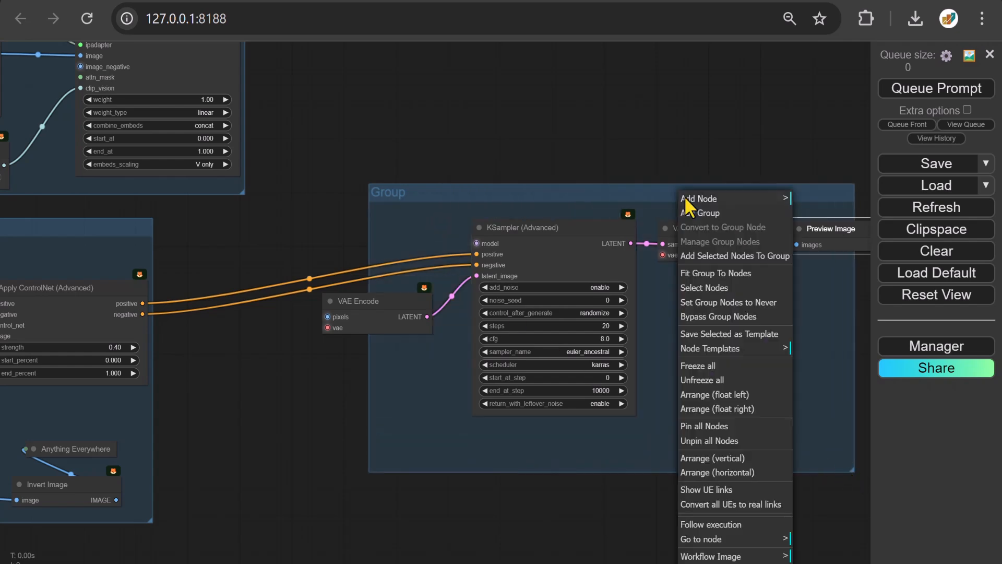
pyautogui.click(716, 274)
pyautogui.moveTo(660, 205); pyautogui.dragTo(546, 252)
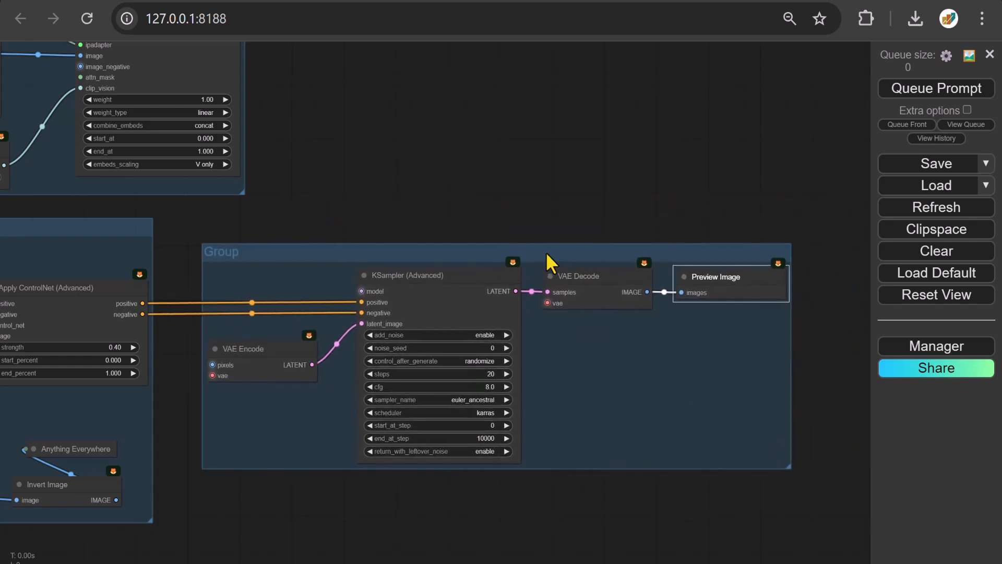
# - Title the group around the sampler nodes Output Image
pyautogui.rightClick(546, 252)
pyautogui.scroll(-3, 548, 262)
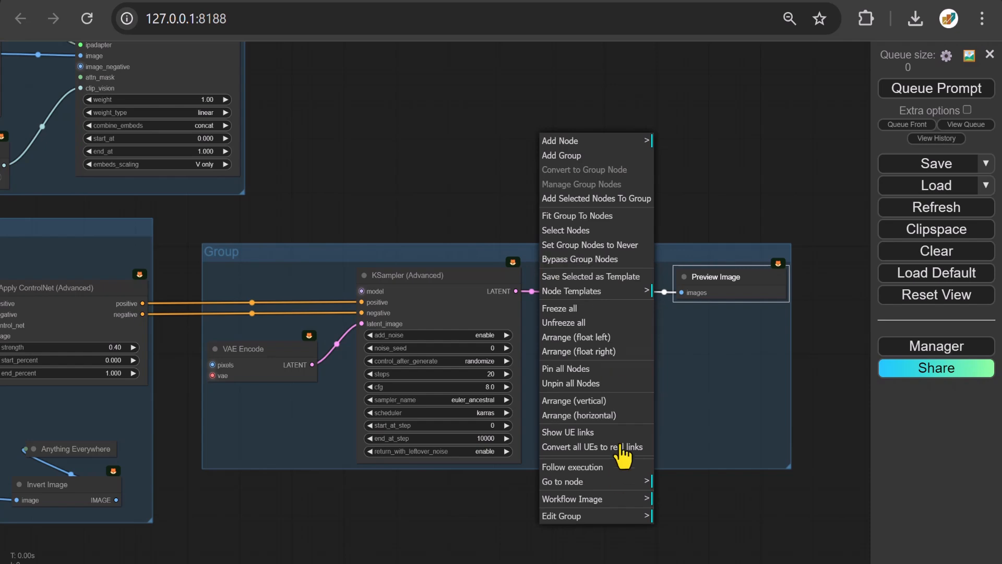
pyautogui.click(607, 516)
pyautogui.click(666, 527)
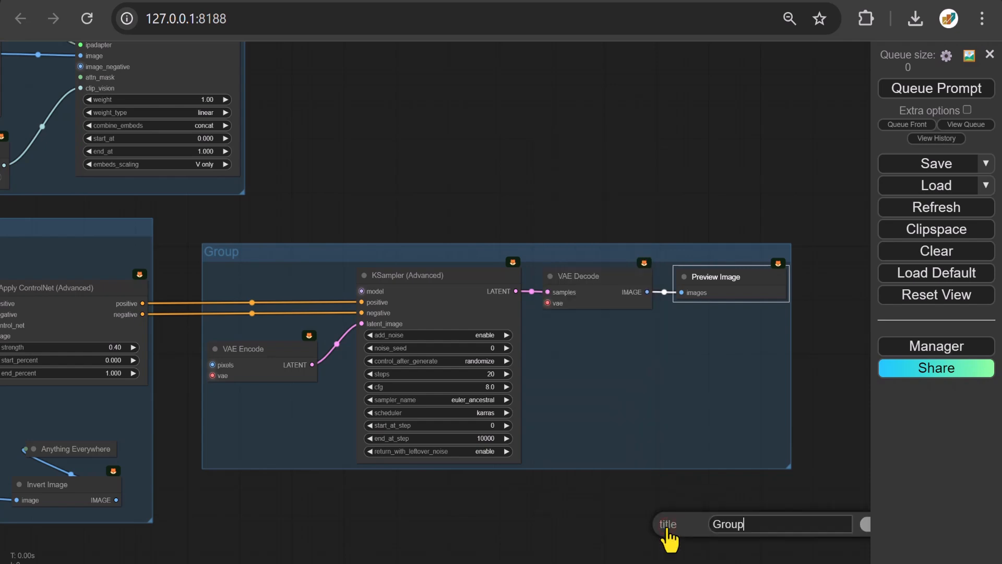
pyautogui.write('Output Image')
pyautogui.press('Return')
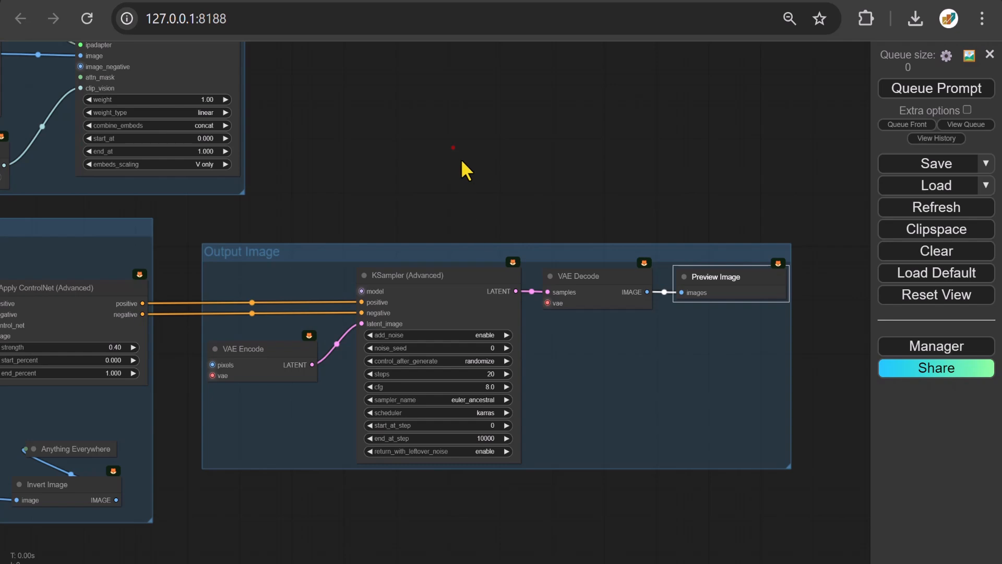
# - Connect the IPAdapter Advanced MODEL output to the model input of the KSampler (Advanced)
pyautogui.moveTo(462, 160); pyautogui.dragTo(518, 307)
pyautogui.moveTo(292, 181); pyautogui.dragTo(413, 436)
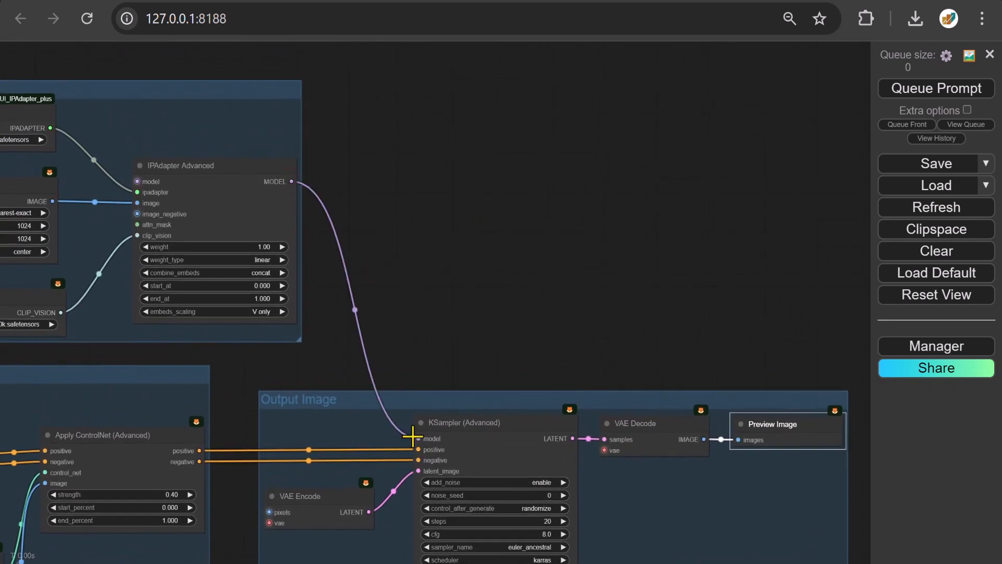
# - Queue the workflow for execution and enlarge the Preview Image node to show the generated line art
pyautogui.moveTo(672, 357); pyautogui.dragTo(278, 95)
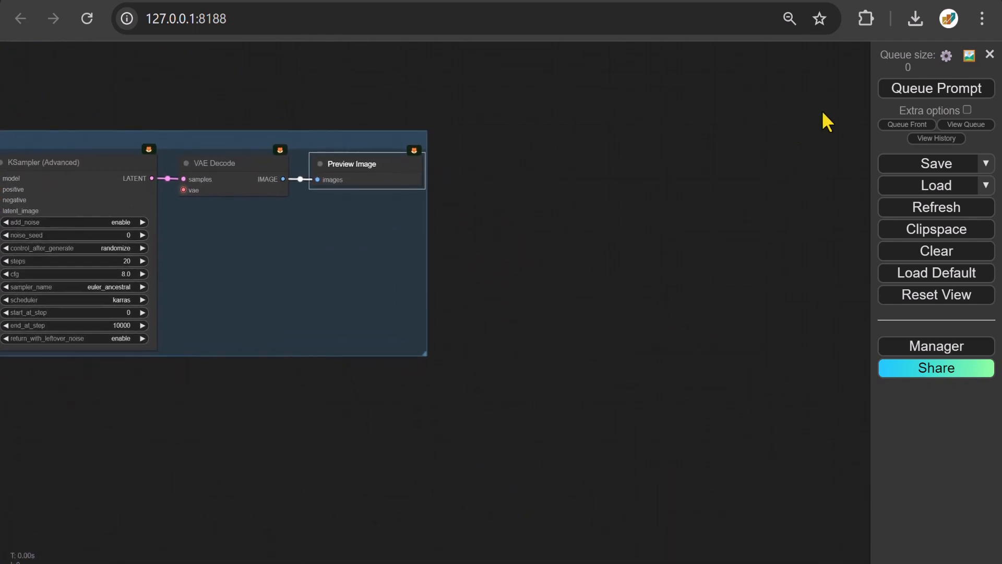
pyautogui.click(888, 93)
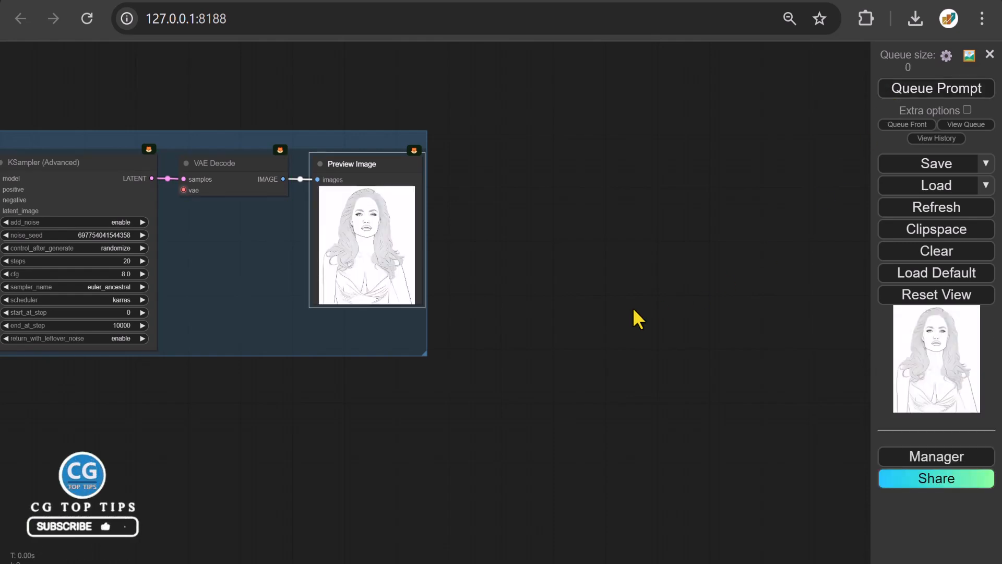
pyautogui.moveTo(421, 301); pyautogui.dragTo(592, 452)
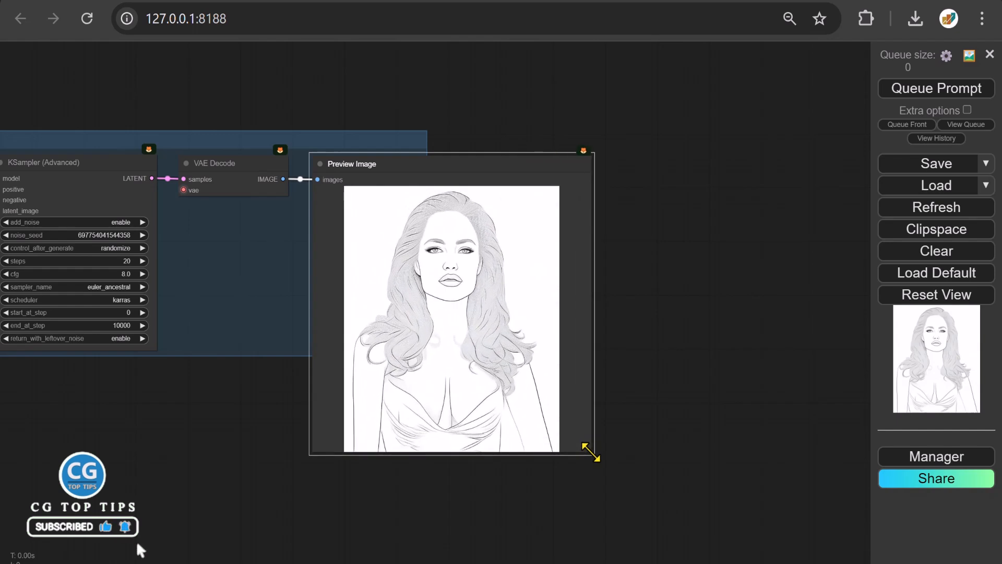
# - Review the source image and the caption that BLIP passes to the U-NAI Get Text node
pyautogui.scroll(-5, 591, 453)
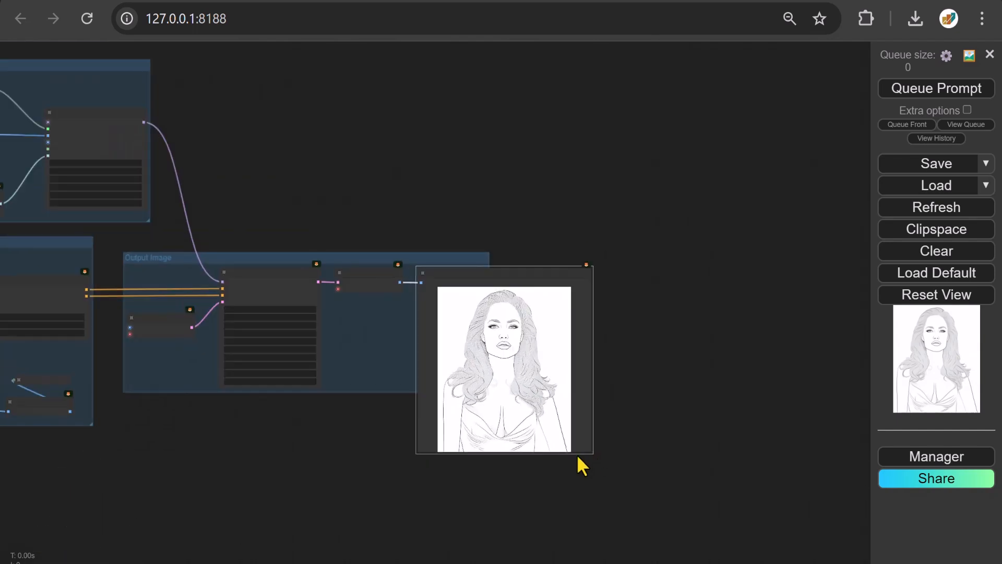
pyautogui.moveTo(52, 486); pyautogui.dragTo(679, 492)
pyautogui.moveTo(73, 477); pyautogui.dragTo(605, 494)
pyautogui.scroll(4, 409, 499)
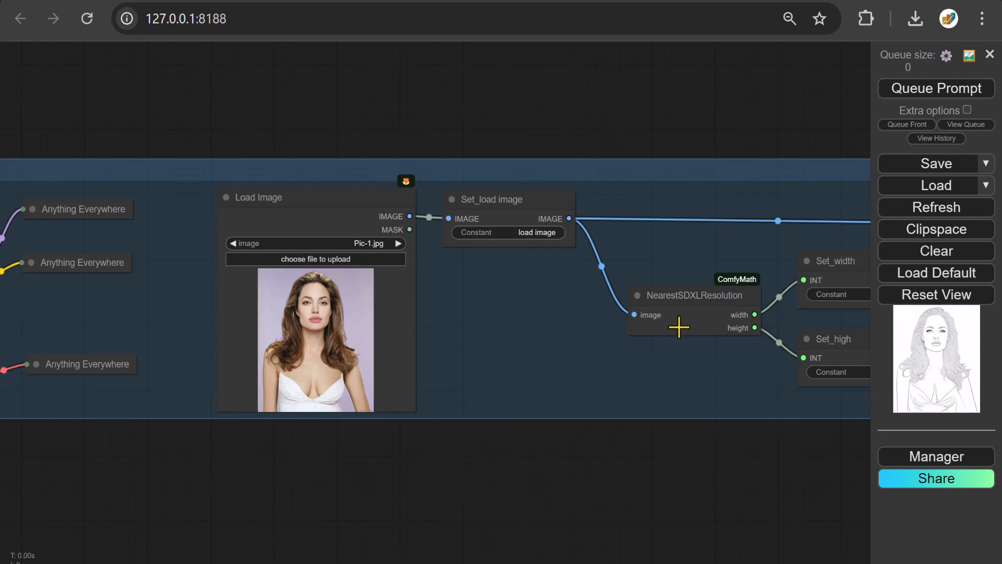
pyautogui.moveTo(81, 90); pyautogui.dragTo(727, 553)
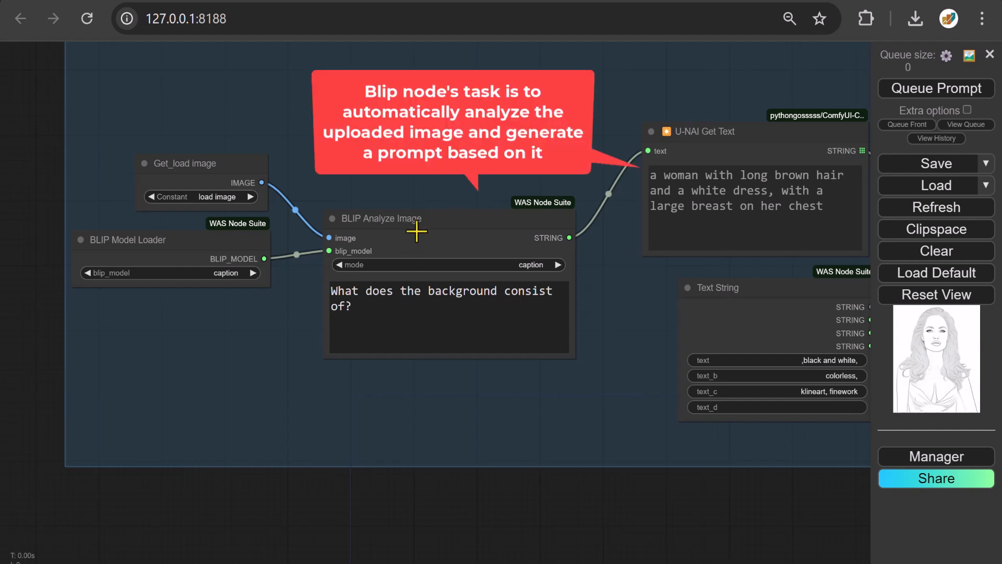
pyautogui.moveTo(837, 215); pyautogui.dragTo(647, 168)
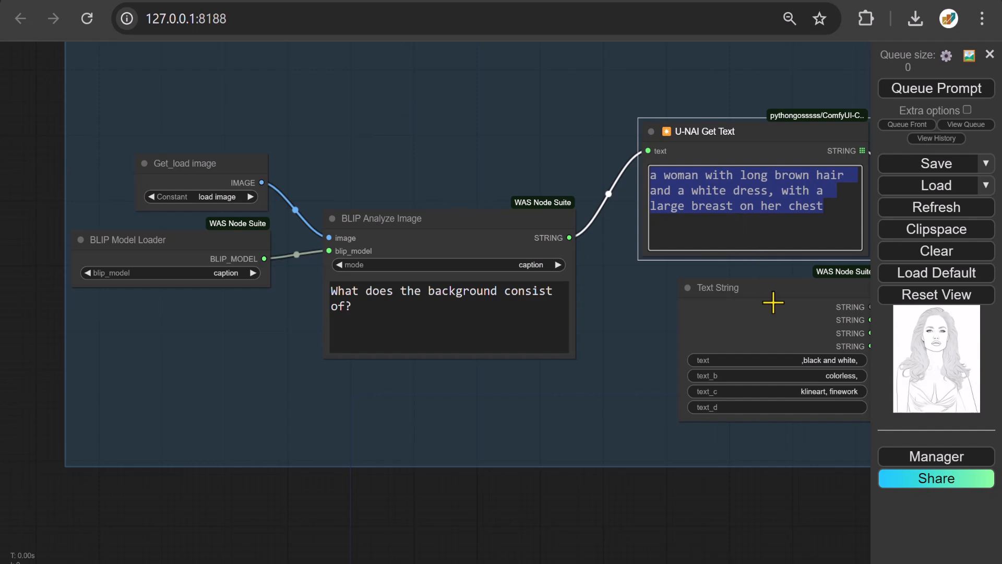
# - Append shading, gradient and transparency to the comma-separated list in the Negative Prompt node
pyautogui.moveTo(849, 444); pyautogui.dragTo(69, 362)
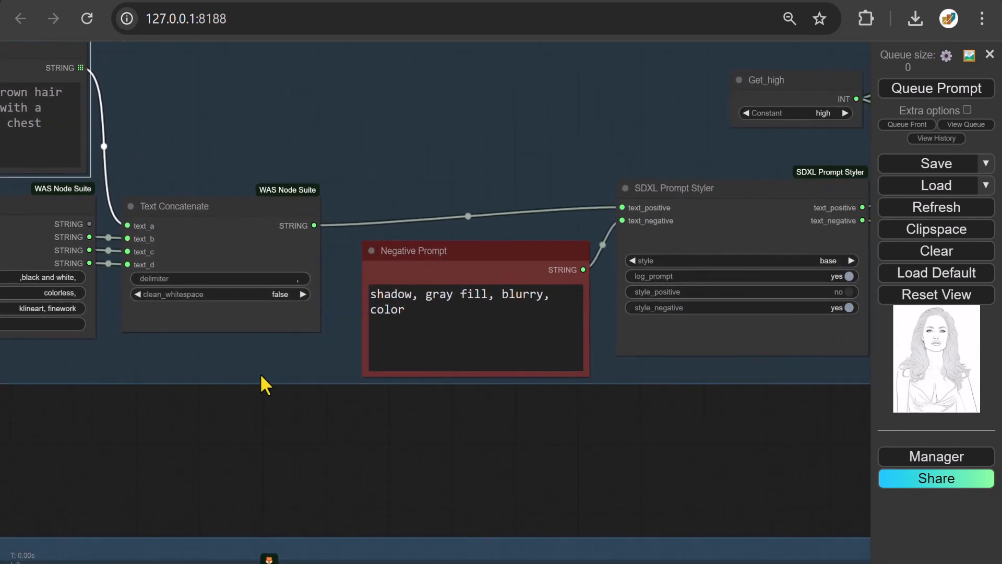
pyautogui.click(424, 312)
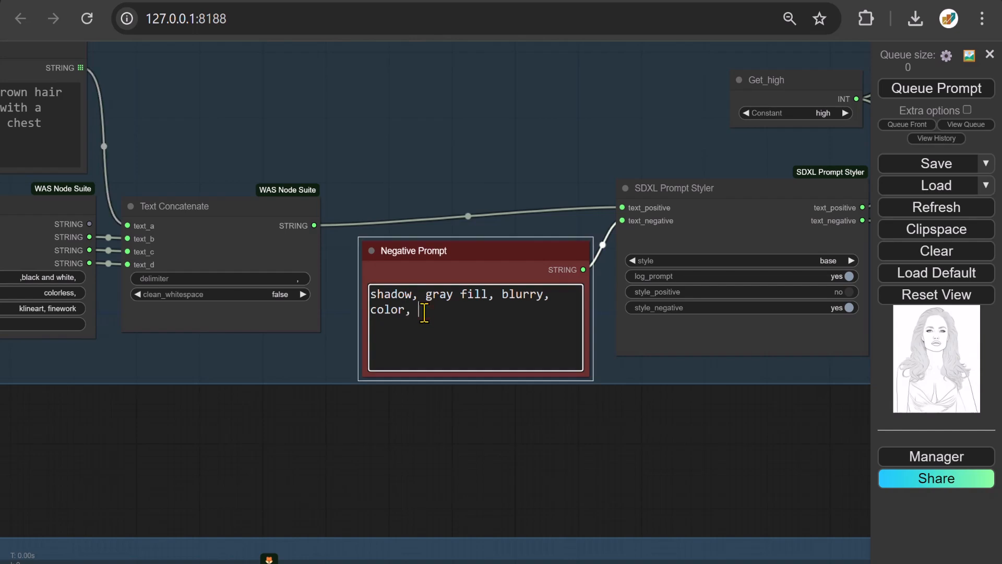
pyautogui.write('shading, gradient, ')
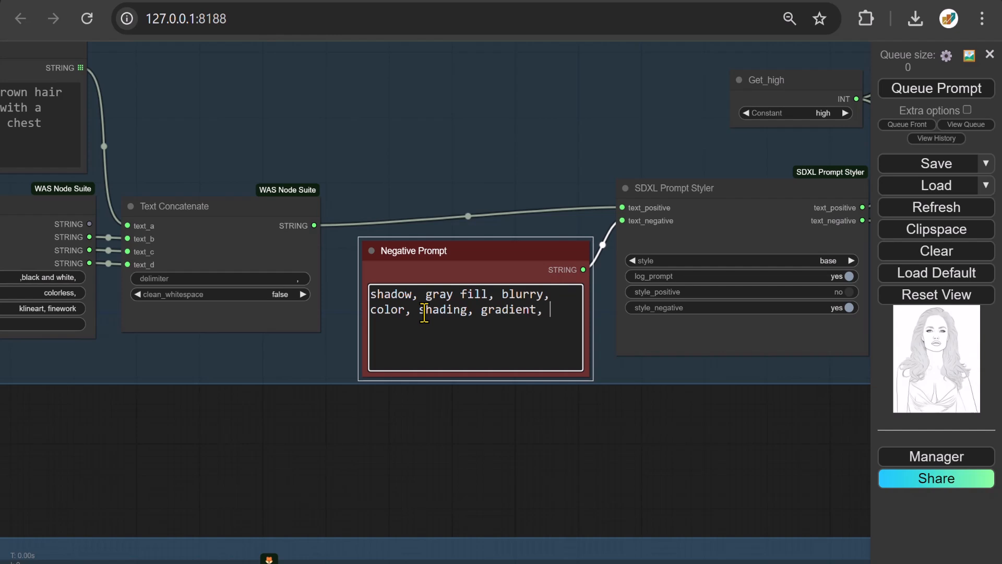
pyautogui.write('transparency')
# - Replace the source picture in the Load Image node with Pic-2.jpg
pyautogui.moveTo(359, 492); pyautogui.dragTo(486, 149)
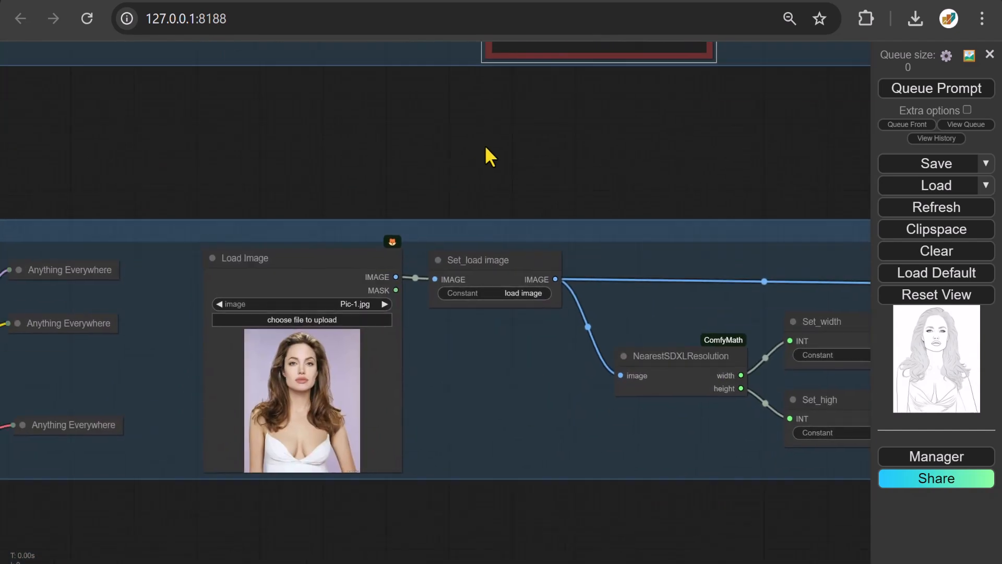
pyautogui.click(328, 291)
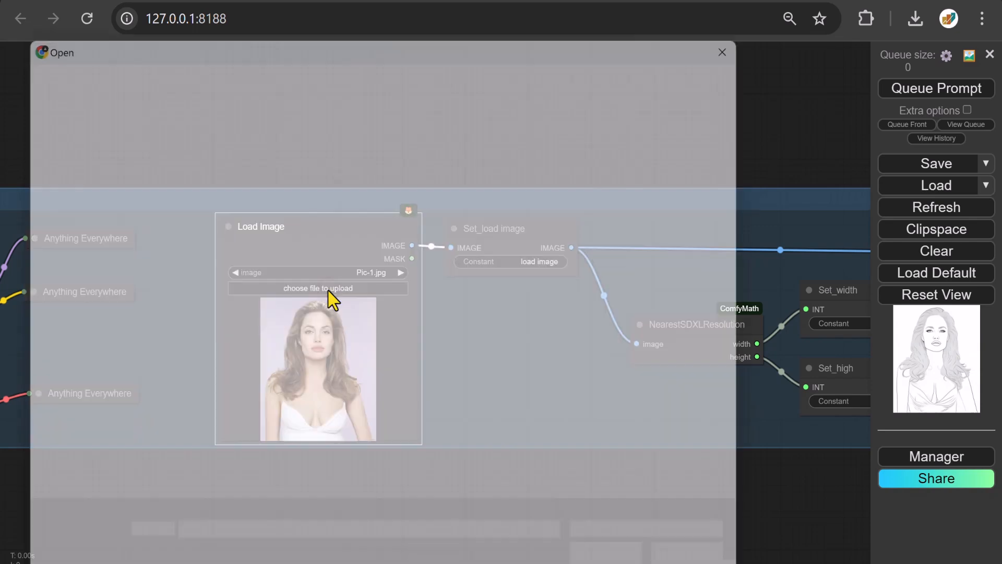
pyautogui.click(323, 191)
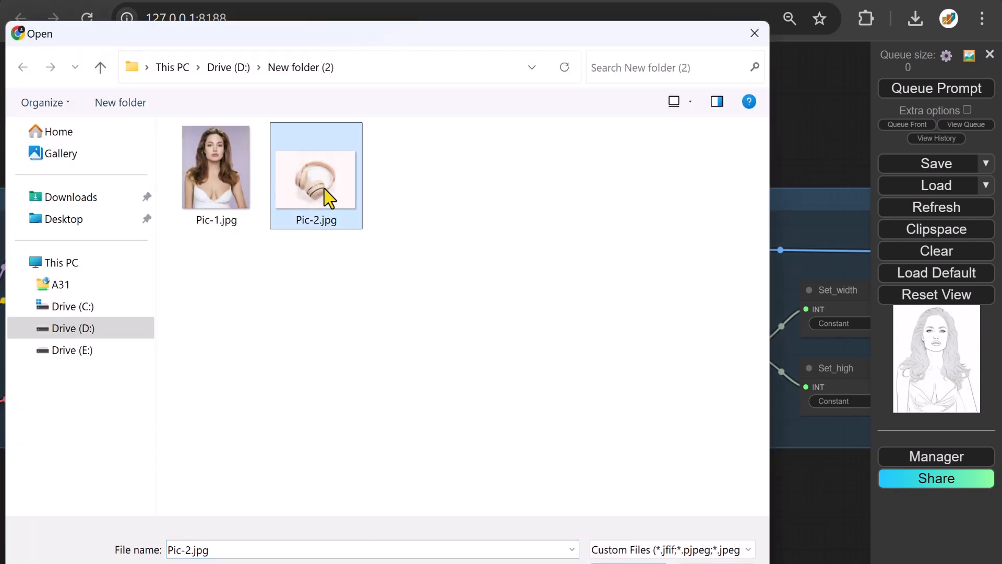
pyautogui.press('Return')
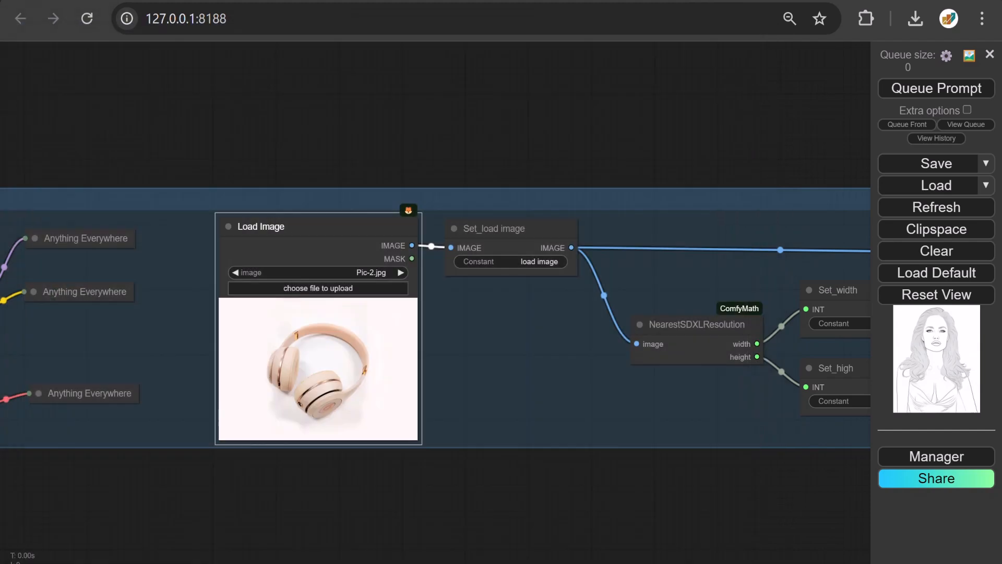
# - Run the workflow on the new source picture and inspect the generated line art up close in the Preview Image node
pyautogui.moveTo(813, 494); pyautogui.dragTo(96, 456)
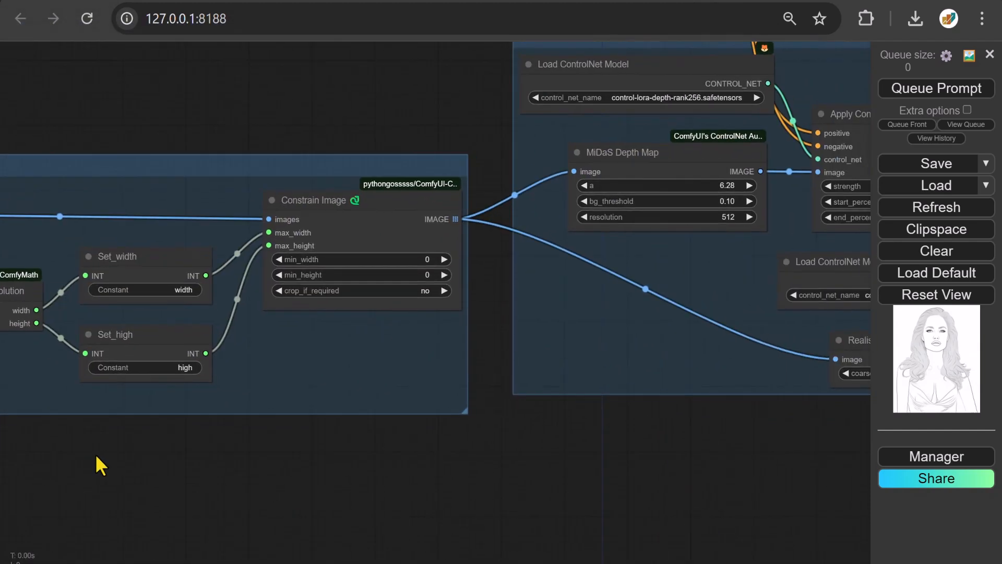
pyautogui.scroll(-4, 95, 456)
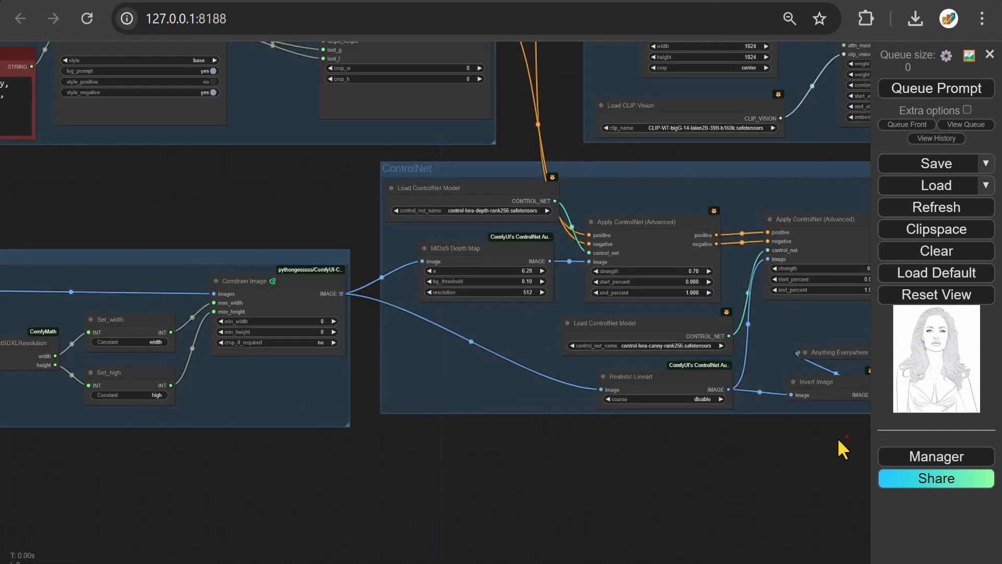
pyautogui.moveTo(839, 440); pyautogui.dragTo(10, 425)
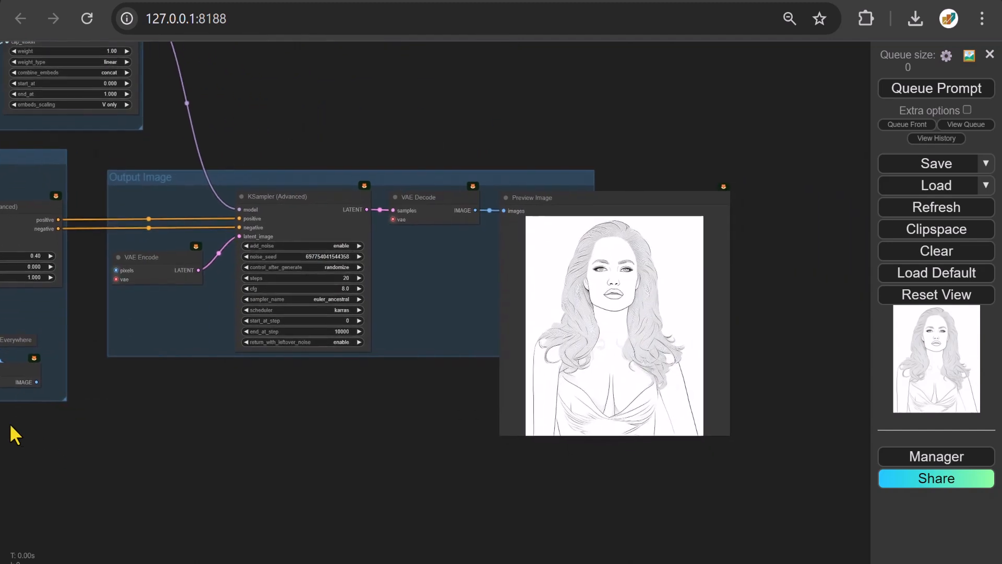
pyautogui.click(895, 88)
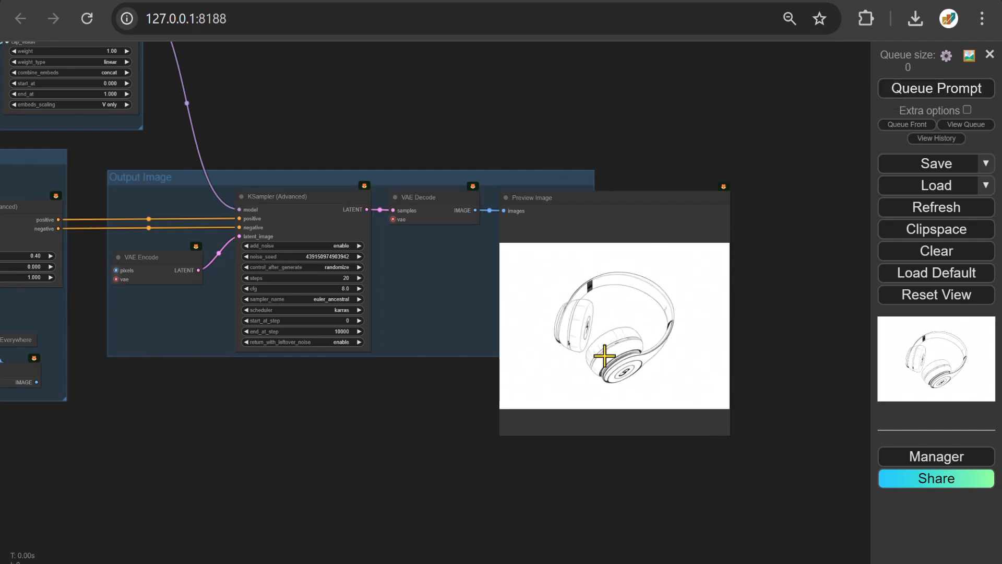
pyautogui.scroll(6, 600, 362)
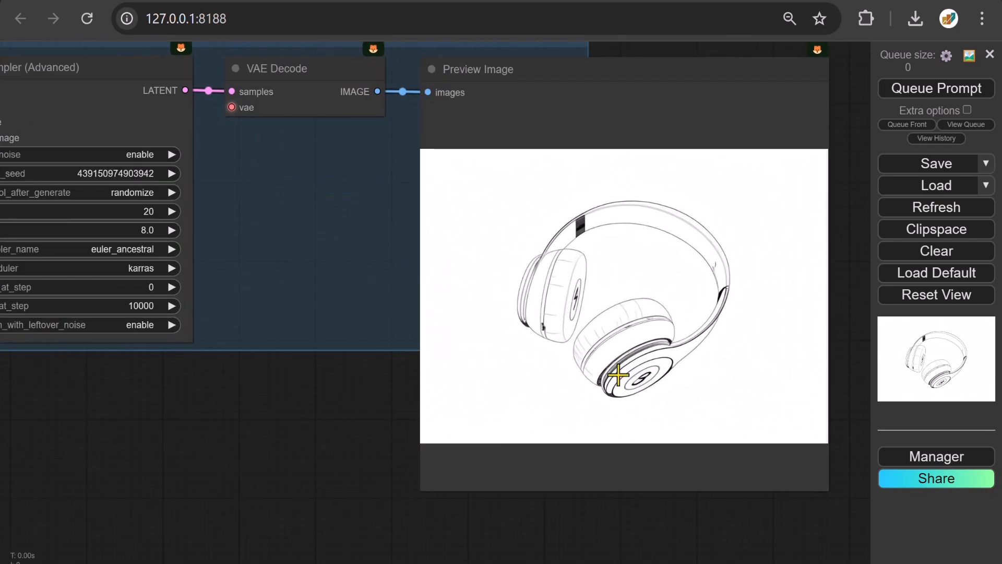